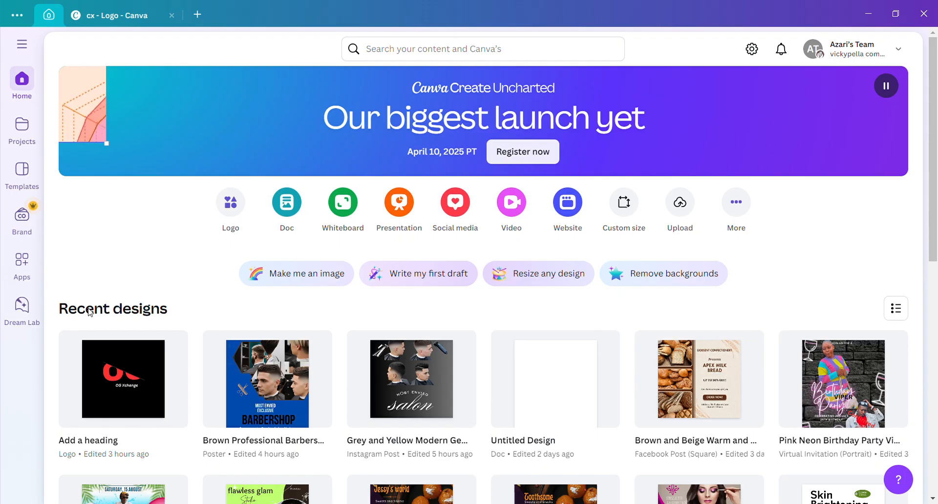
Step: Open the recent "Add a heading" logo design and look through its pages
click(110, 361)
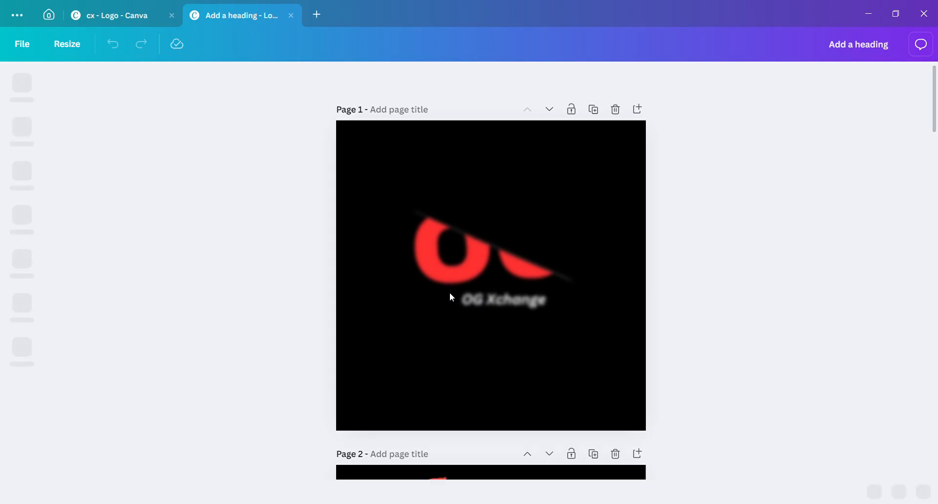
scroll(457, 299, down, 7)
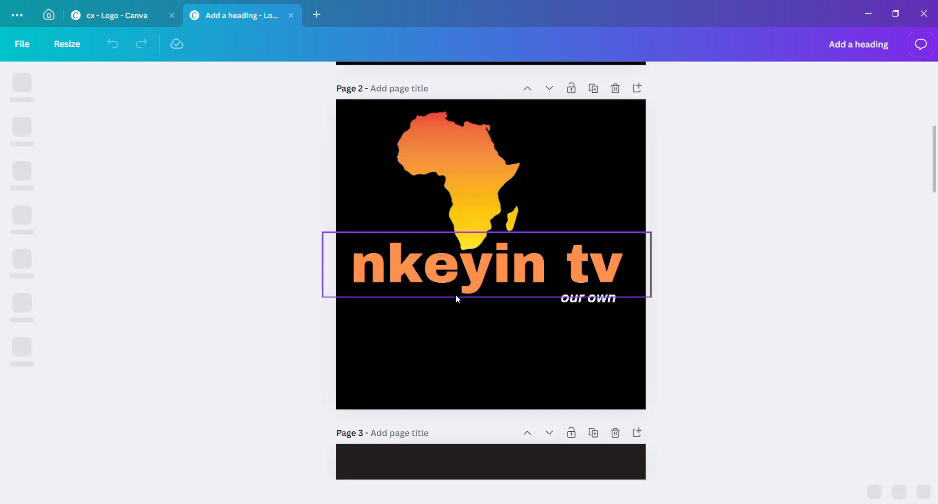
scroll(457, 299, down, 7)
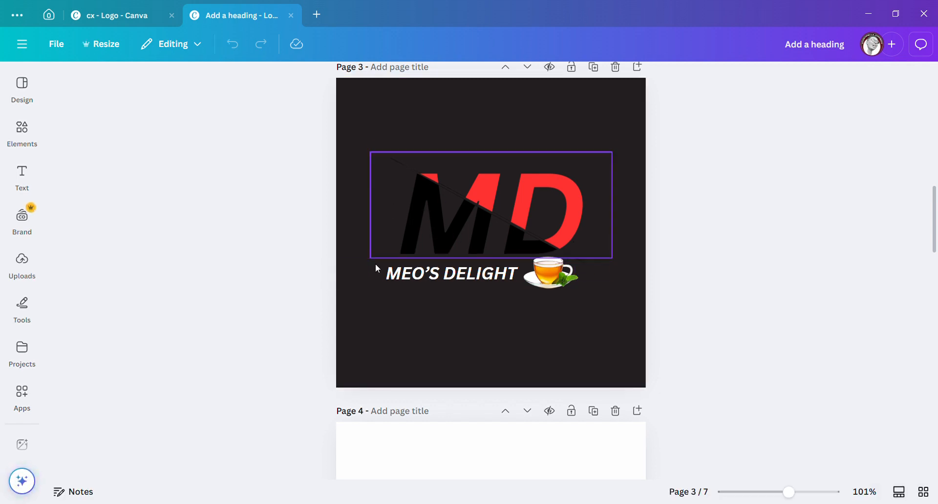
scroll(444, 297, up, 8)
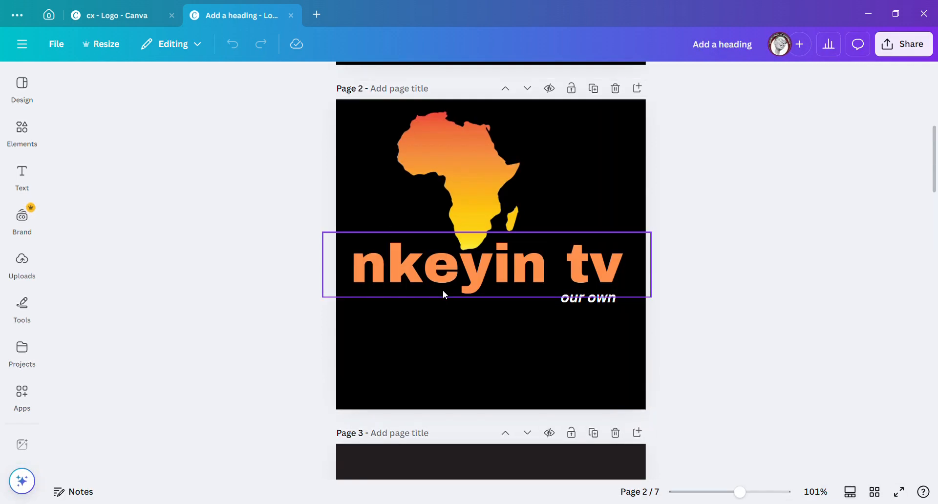
scroll(443, 291, up, 8)
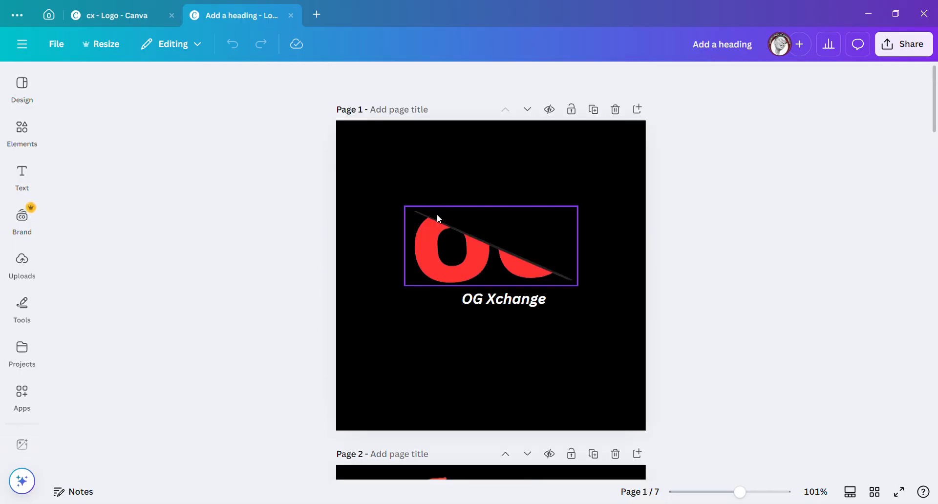
scroll(439, 287, down, 20)
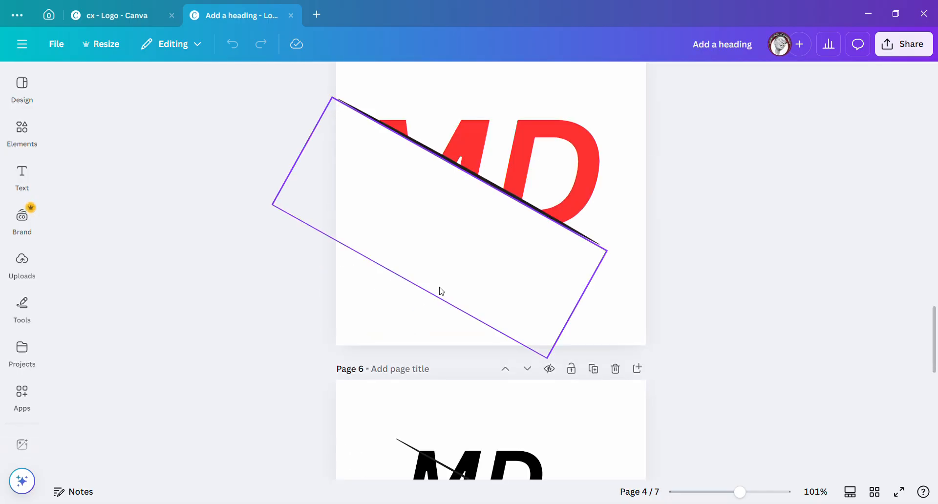
scroll(437, 278, up, 20)
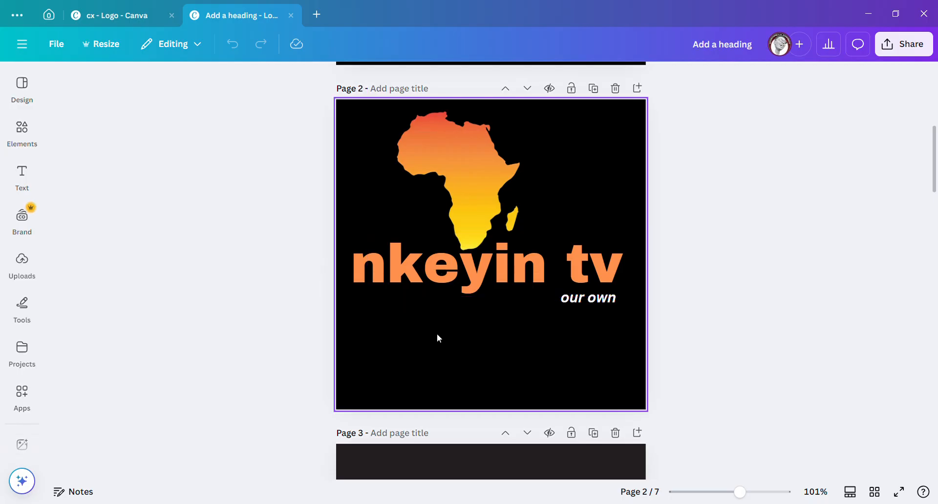
scroll(436, 304, down, 8)
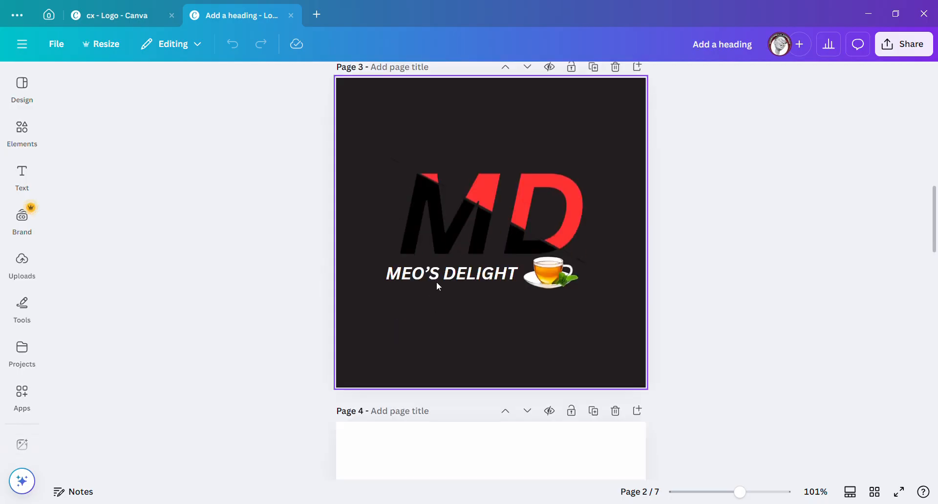
Step: Delete the four pages that follow the MEO'S DELIGHT logo page
click(616, 412)
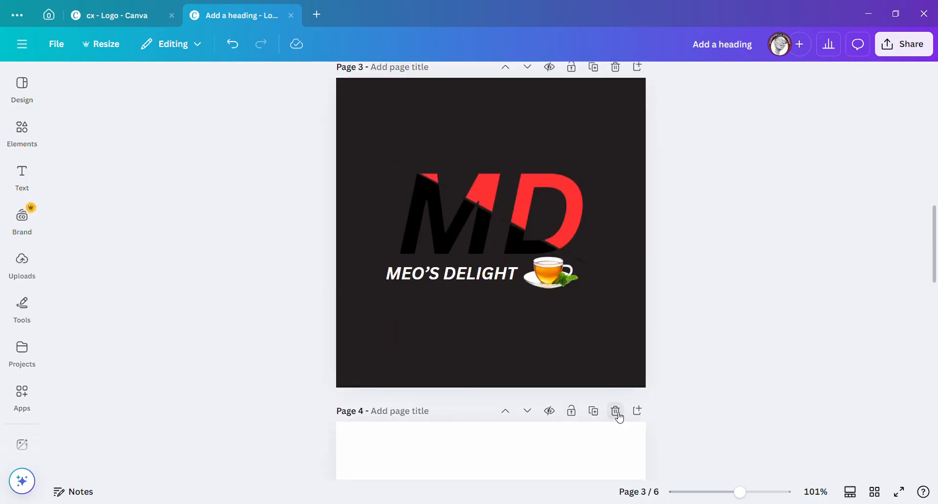
click(616, 412)
scroll(619, 417, down, 5)
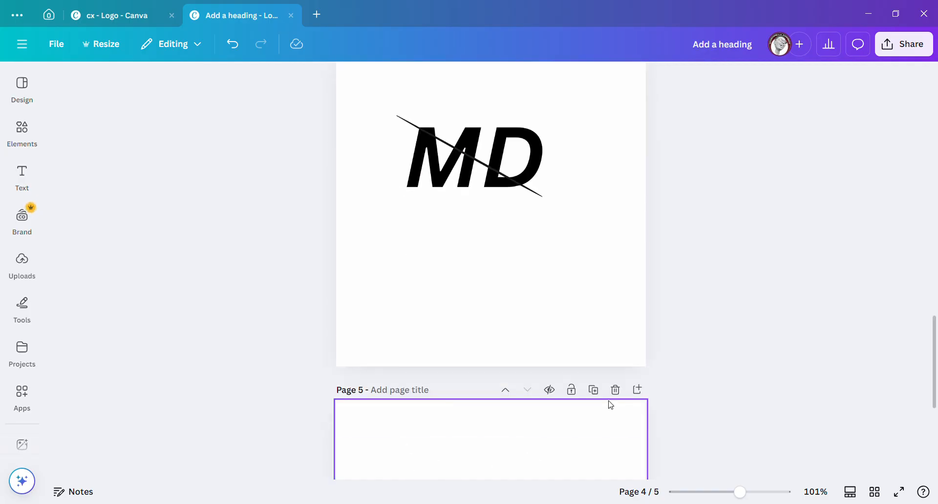
click(614, 391)
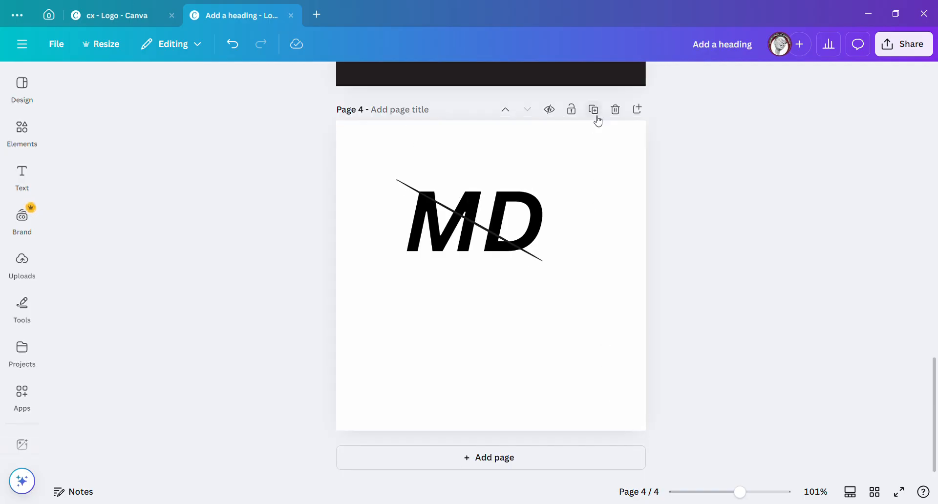
click(617, 110)
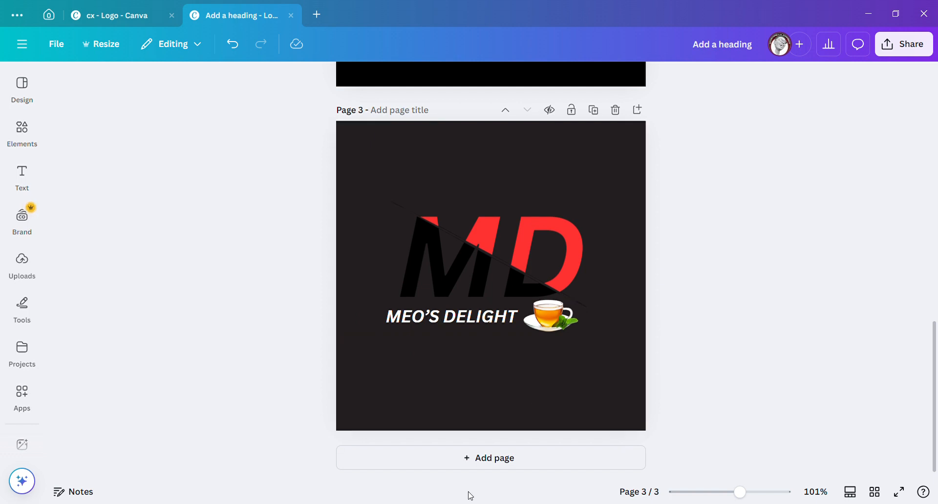
Step: Add a page after the MEO'S DELIGHT logo and set its background to white, trying orange and yellow first
click(483, 463)
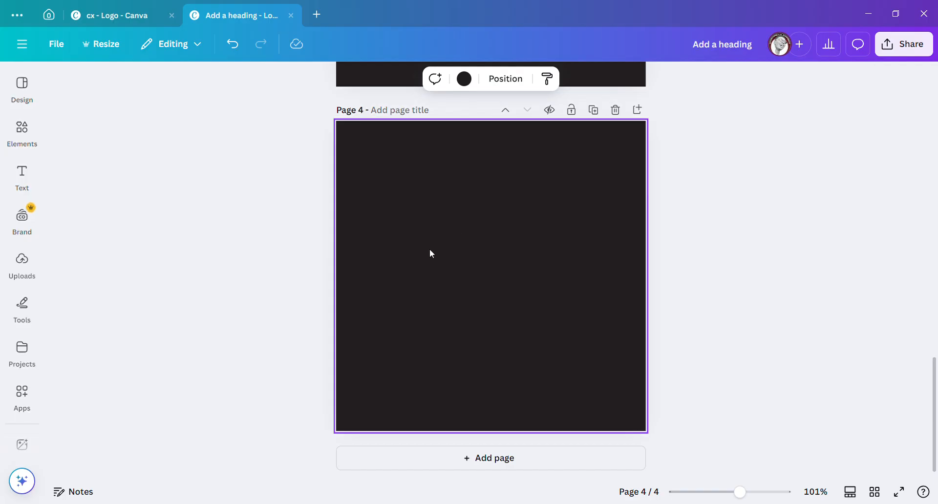
click(467, 80)
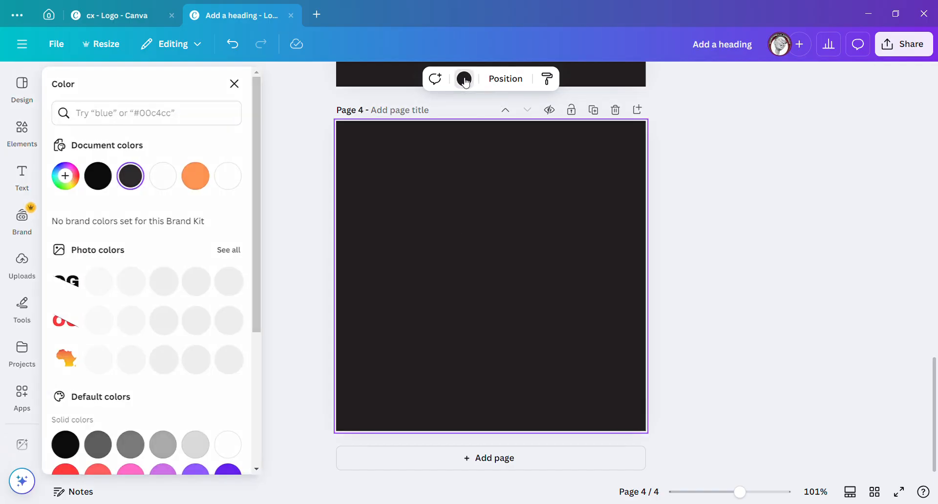
click(167, 175)
click(198, 176)
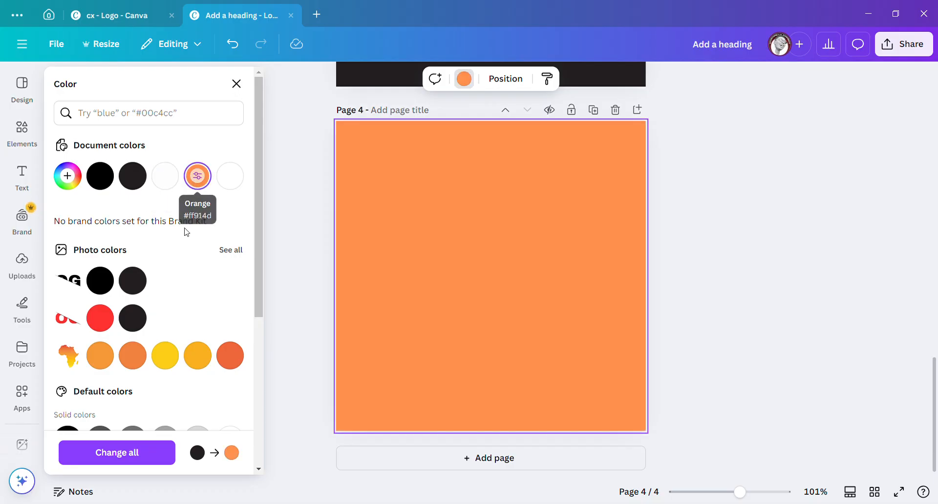
click(166, 362)
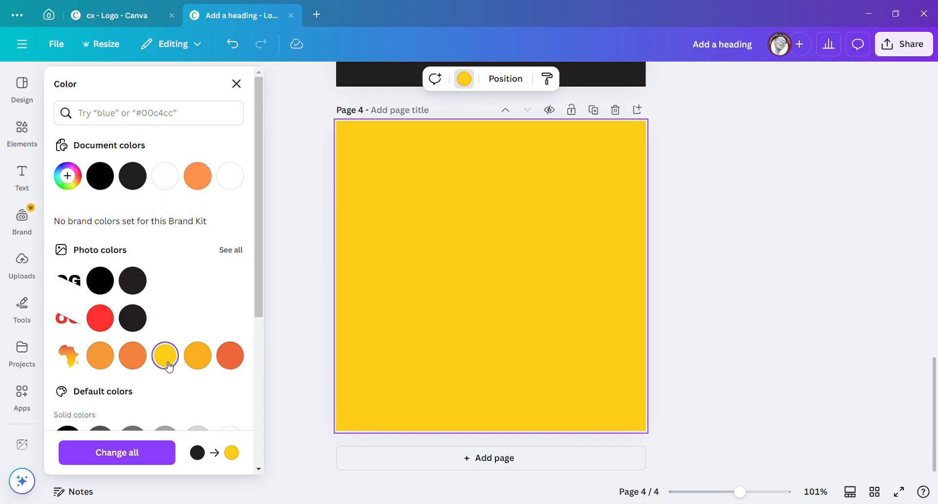
click(139, 364)
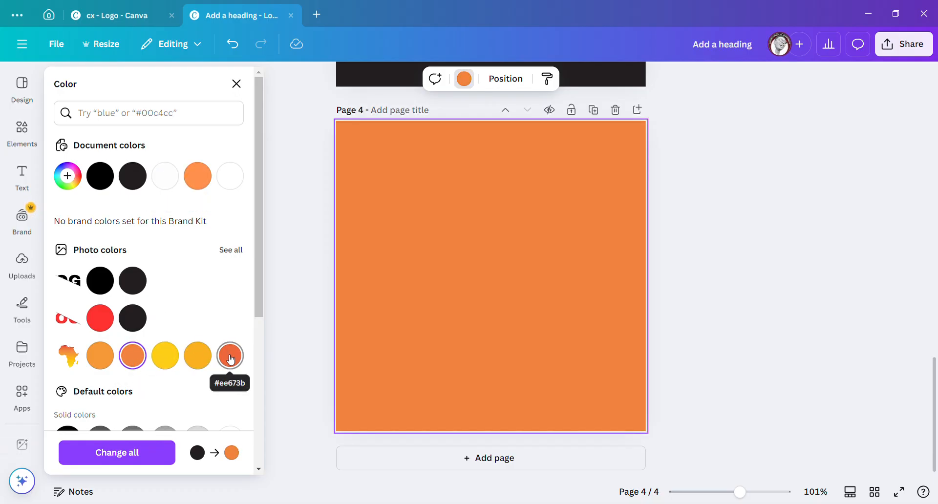
click(164, 186)
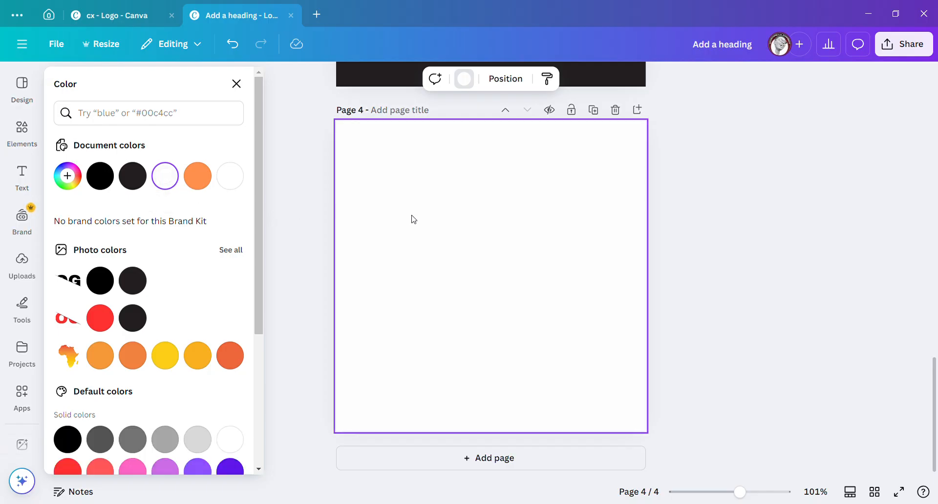
click(236, 84)
Step: Add a text box to the blank page 4 and replace its placeholder text with "MD"
scroll(382, 211, up, 5)
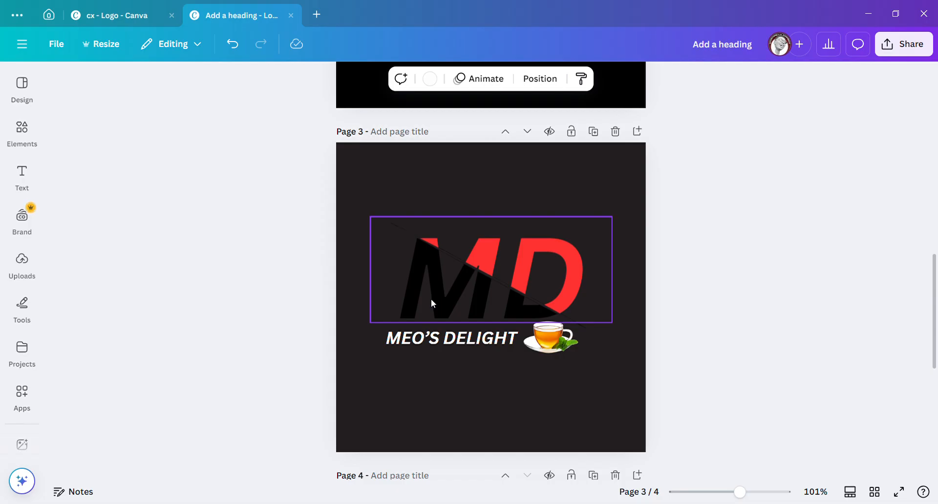
click(439, 367)
scroll(430, 404, down, 5)
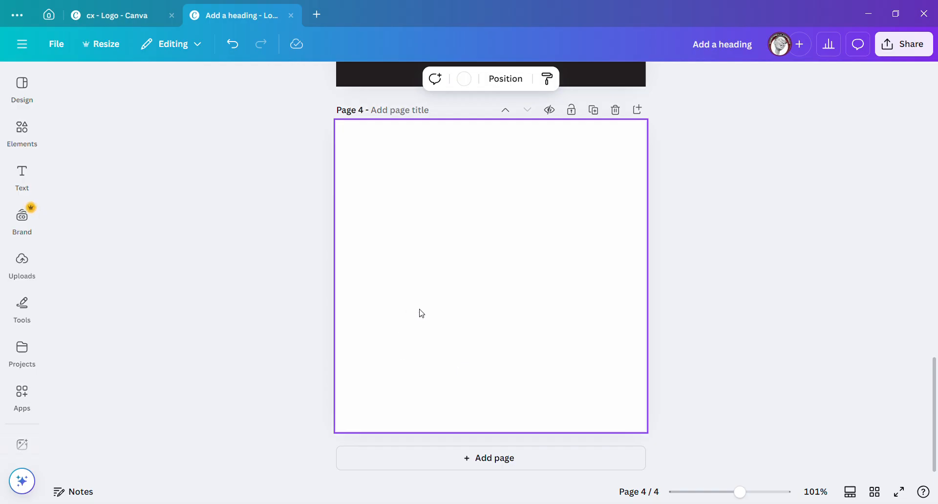
click(27, 177)
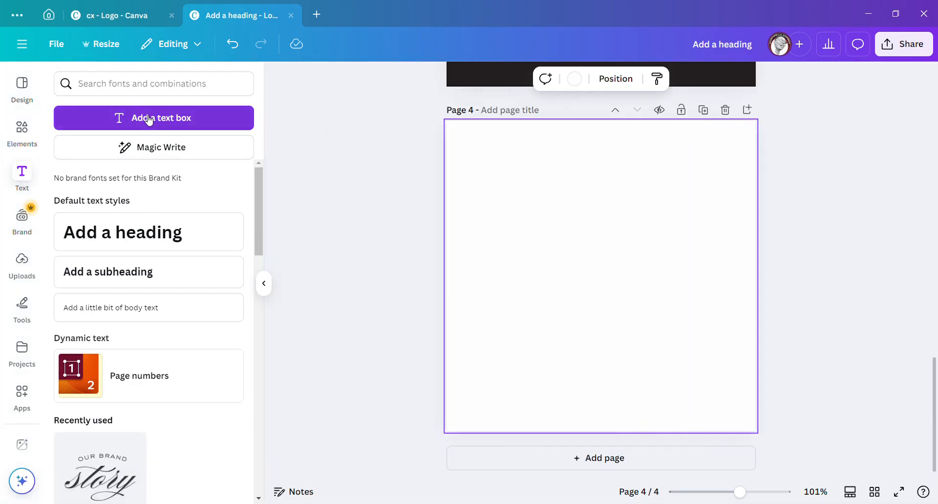
click(148, 119)
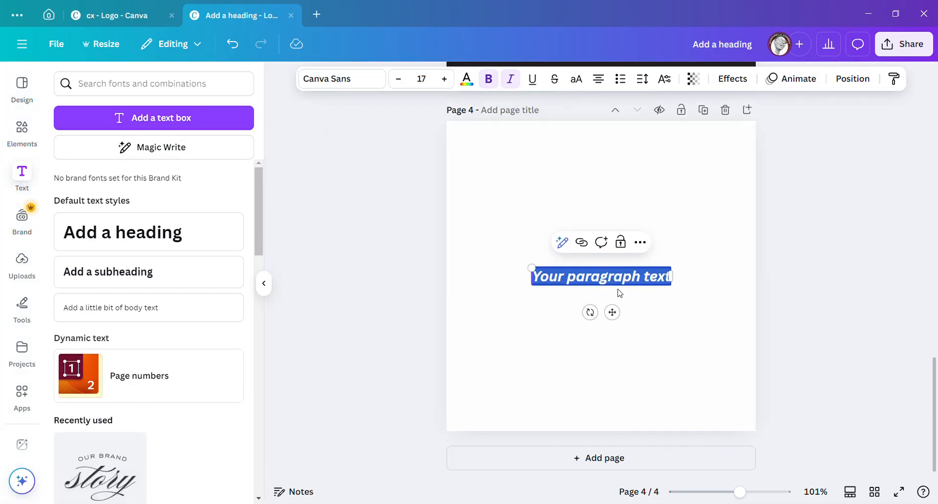
click(663, 284)
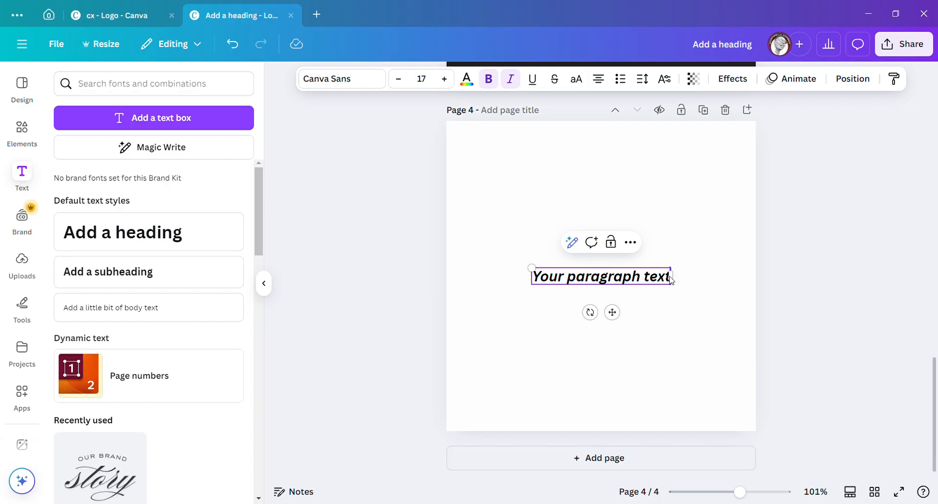
key(BackSpace)
key(BackSpace)
key(BackSpace)
key(BackSpace)
key(BackSpace)
key(BackSpace)
key(BackSpace)
key(BackSpace)
key(BackSpace)
key(BackSpace)
key(BackSpace)
key(BackSpace)
key(BackSpace)
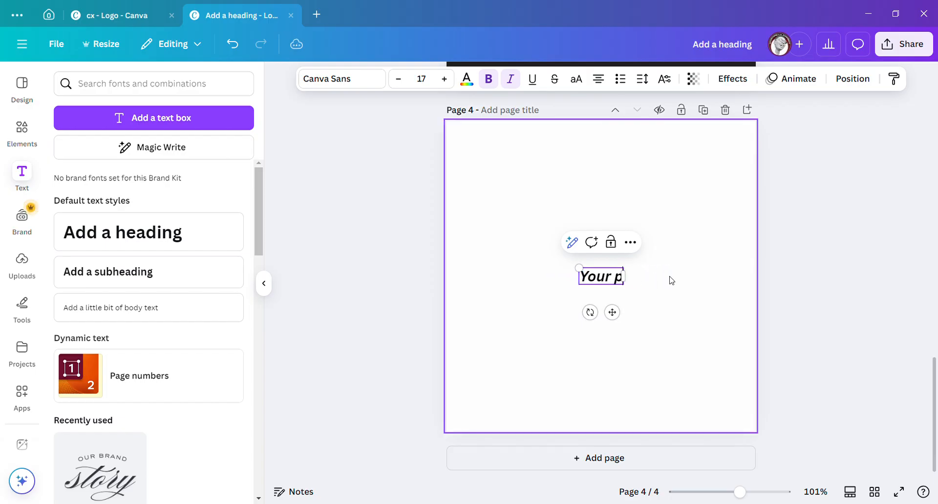
key(BackSpace)
key(BackSpace)
key(BackSpace)
key(BackSpace)
key(BackSpace)
key(BackSpace)
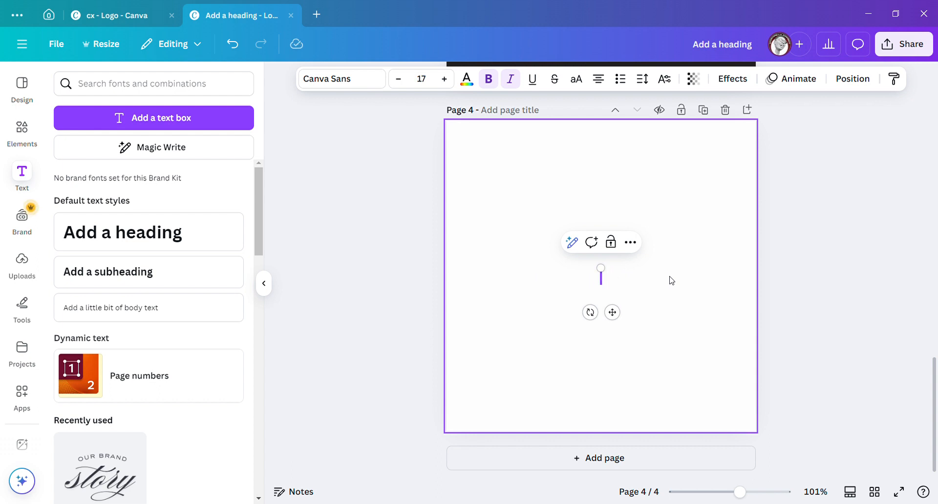
text(MD)
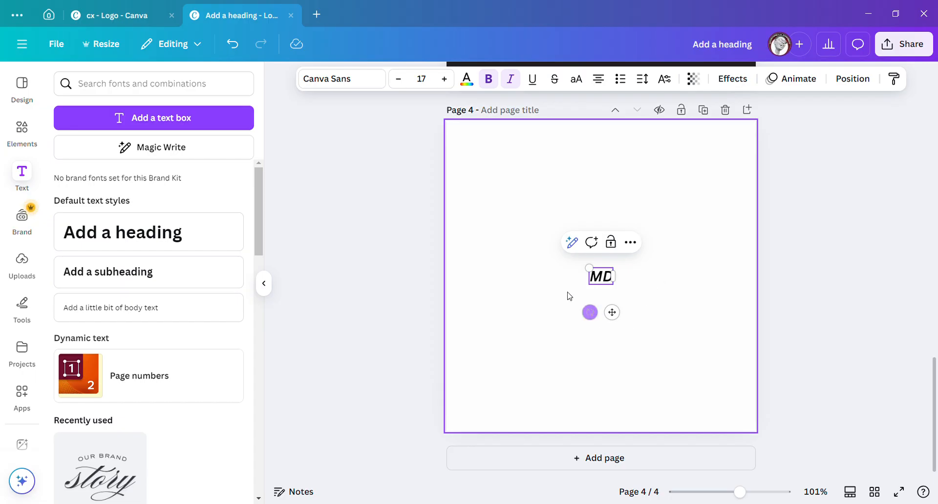
Step: Enlarge the MD text until it spans most of the page width, and deselect it
drag(592, 273, 477, 191)
drag(613, 284, 729, 360)
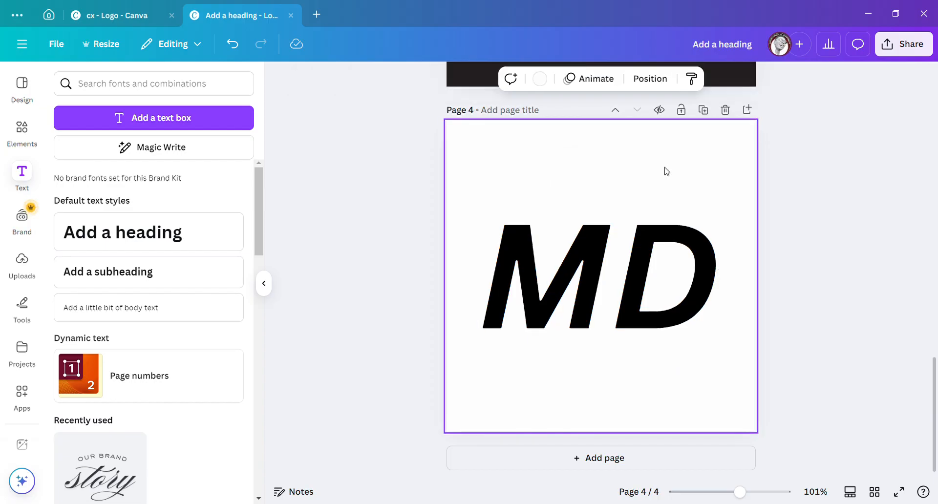
scroll(664, 170, up, 7)
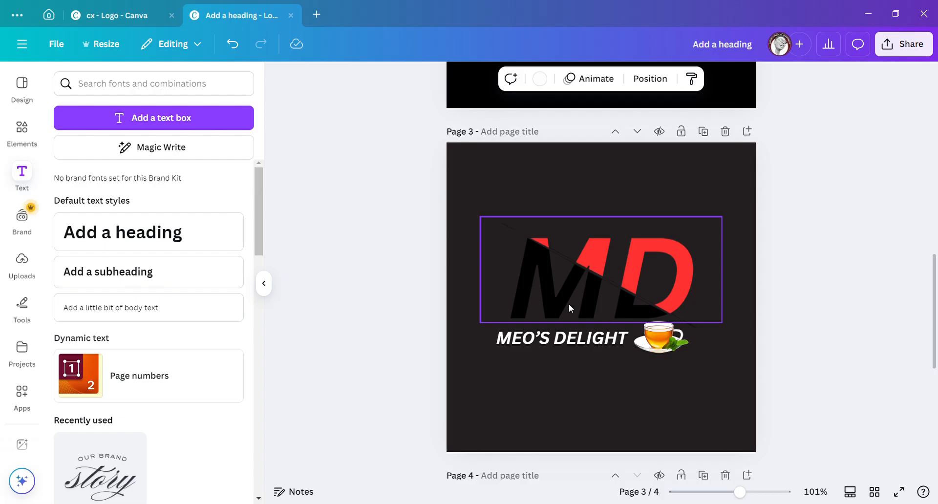
scroll(569, 304, down, 7)
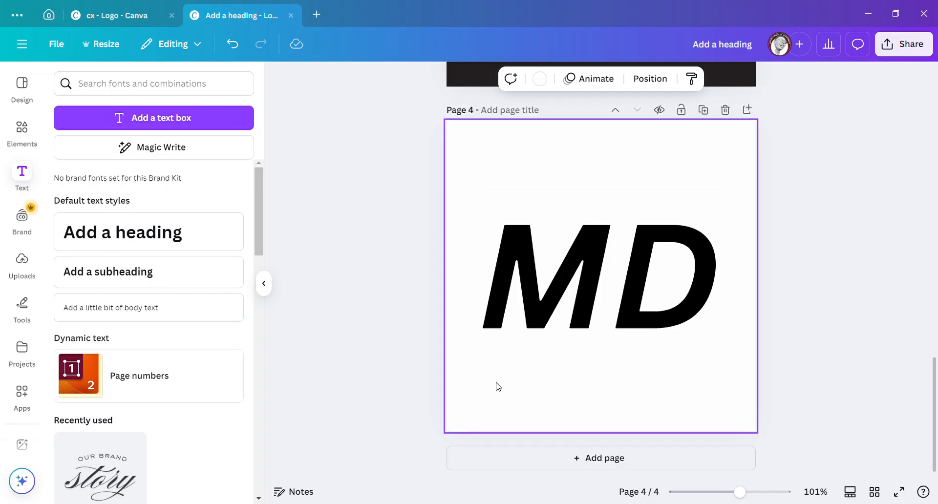
click(342, 348)
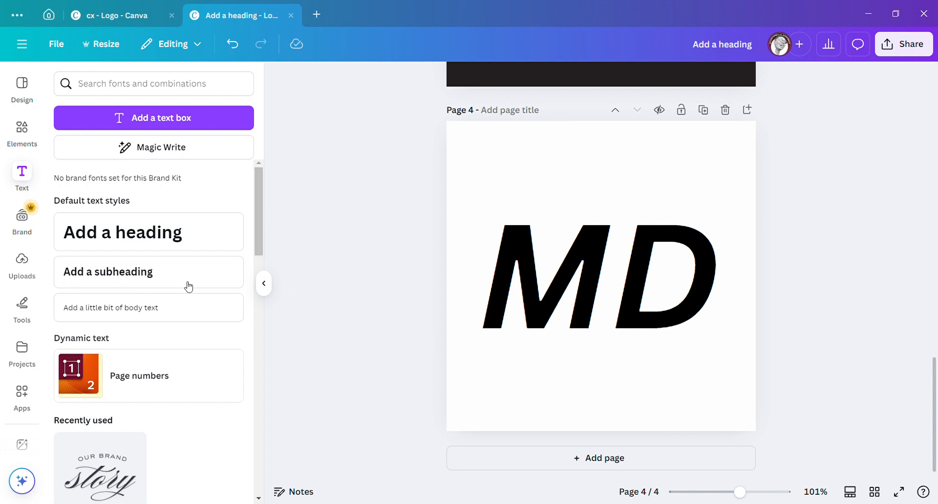
Step: Add the recently used thin tapered line graphic over the MD text on page 4
click(31, 129)
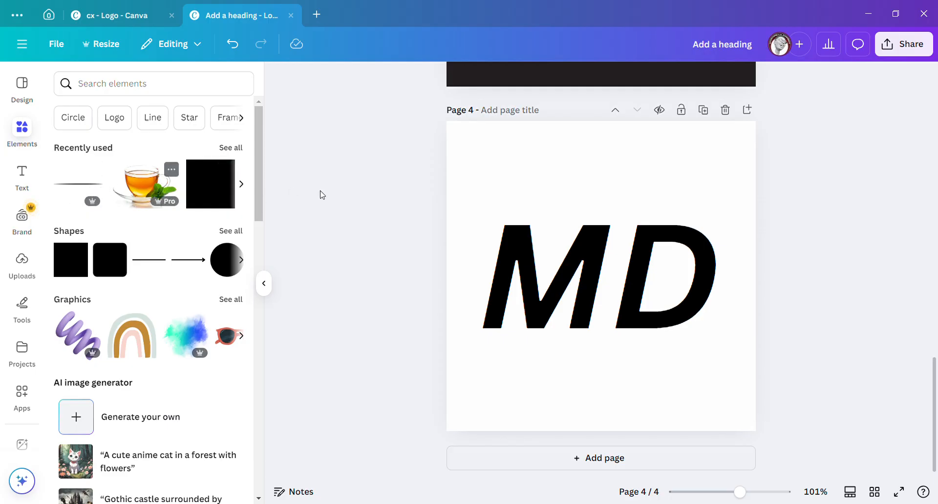
scroll(456, 158, up, 10)
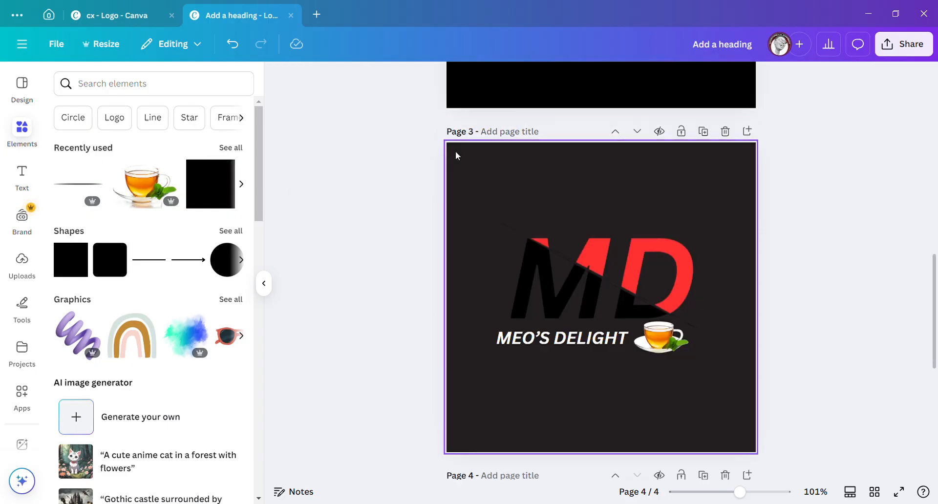
scroll(484, 232, down, 5)
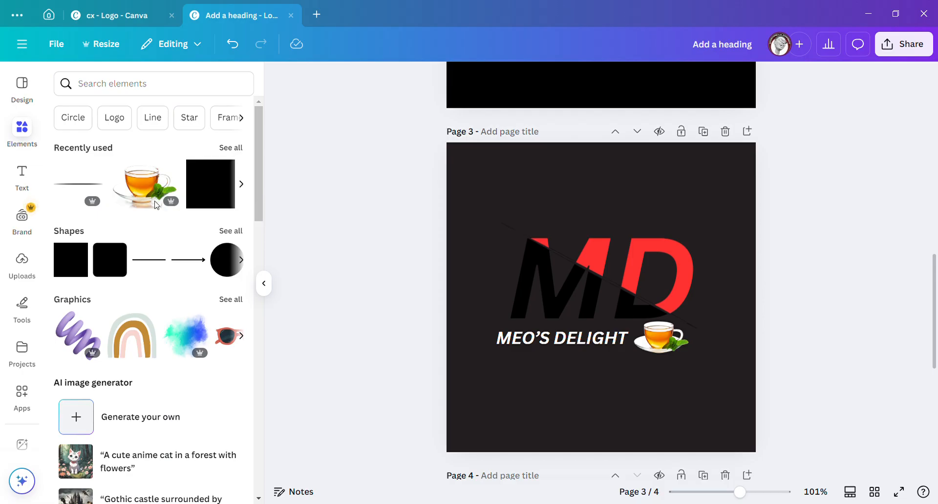
scroll(464, 251, down, 6)
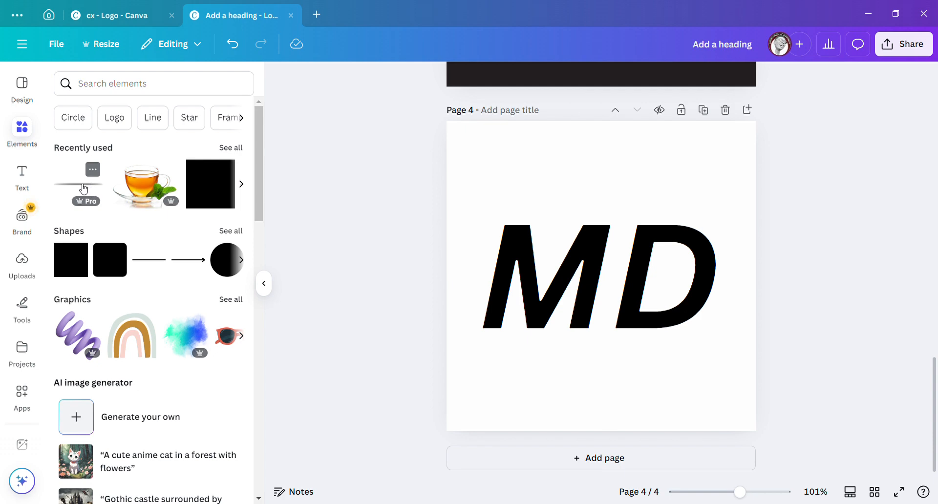
click(83, 189)
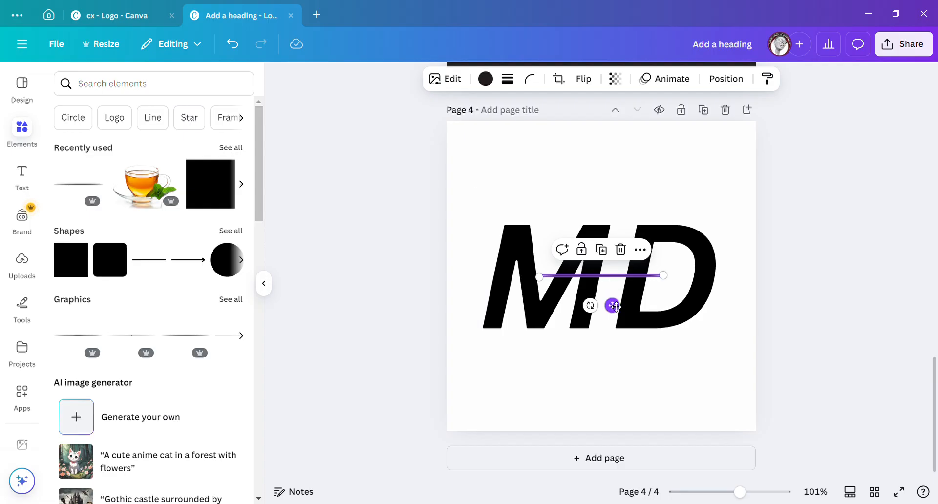
Step: Move the tapered line below the MD text, stretch both ends until it spans nearly the full page width, and deselect it
drag(615, 307, 612, 396)
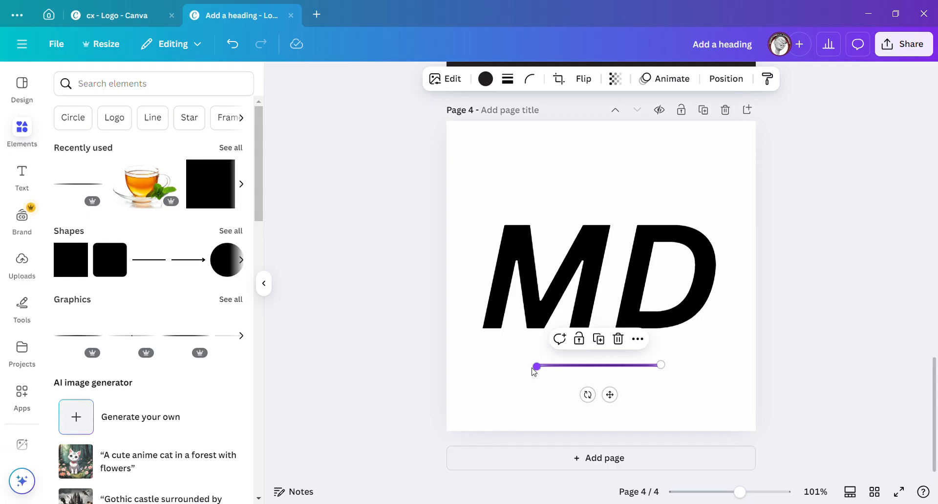
drag(534, 371, 451, 373)
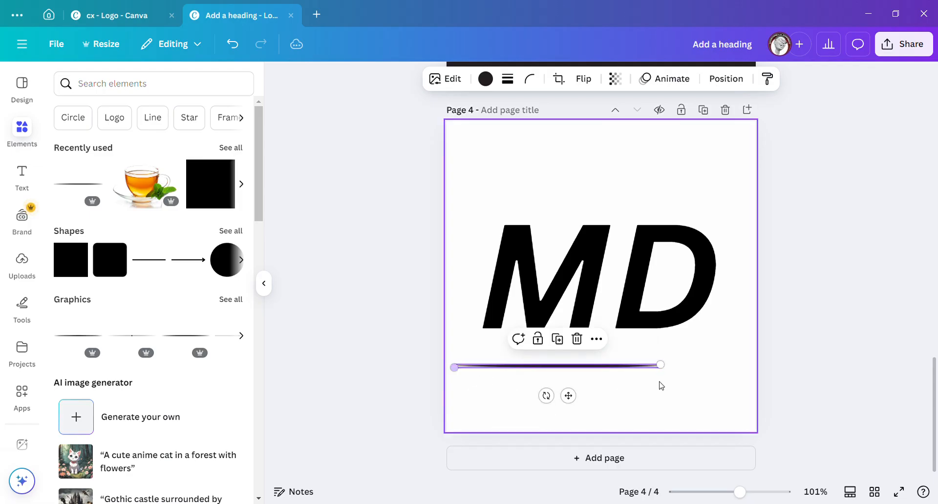
drag(664, 368, 742, 365)
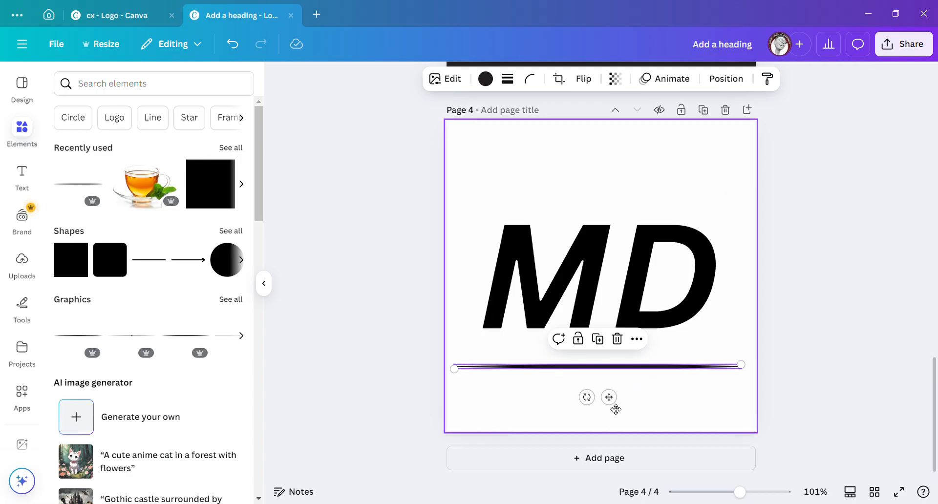
click(643, 396)
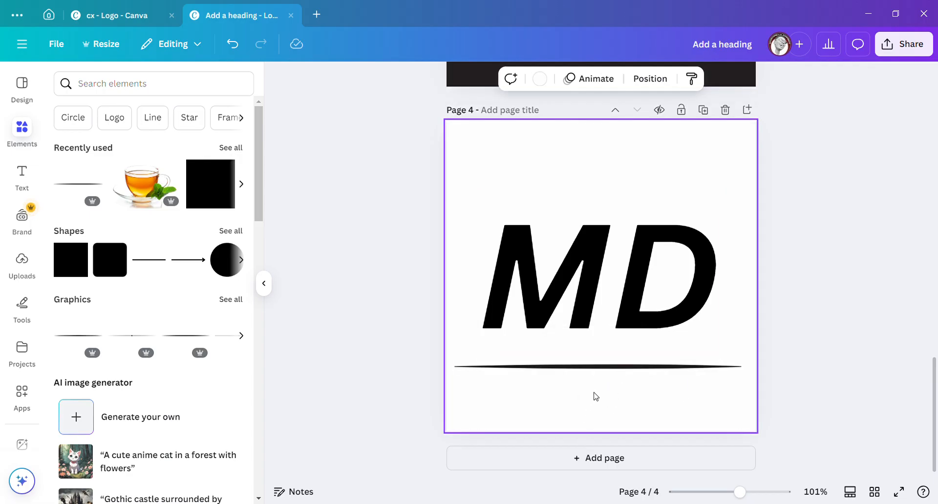
Step: Tilt the tapered line downward to the right and move it diagonally across the MD letters, deselecting it when placed
click(603, 363)
click(604, 366)
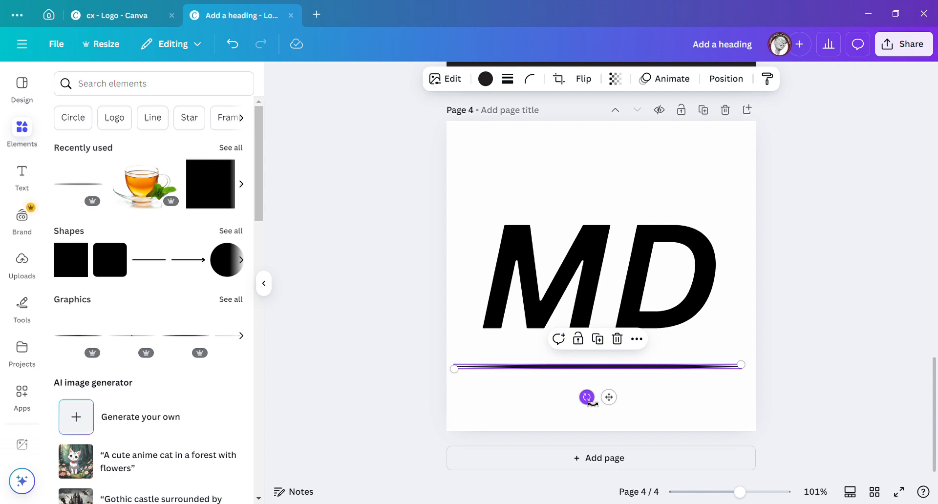
drag(588, 400, 549, 445)
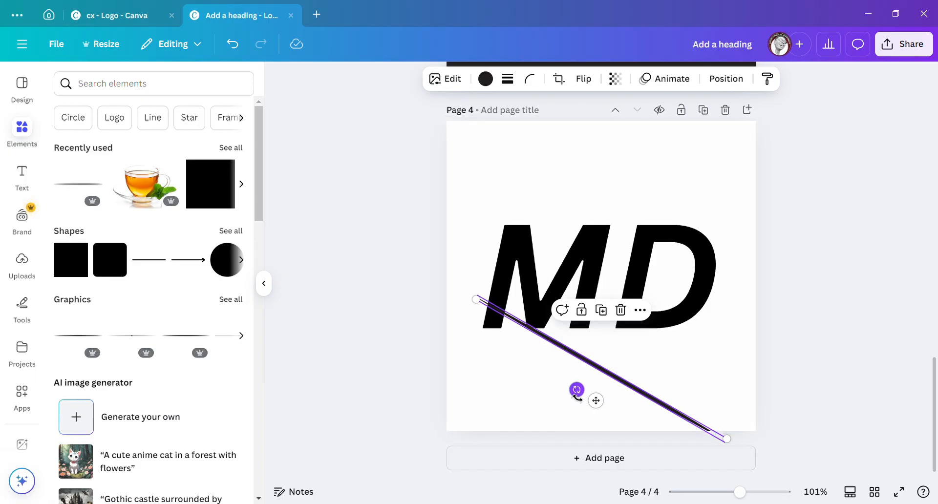
drag(577, 400, 578, 367)
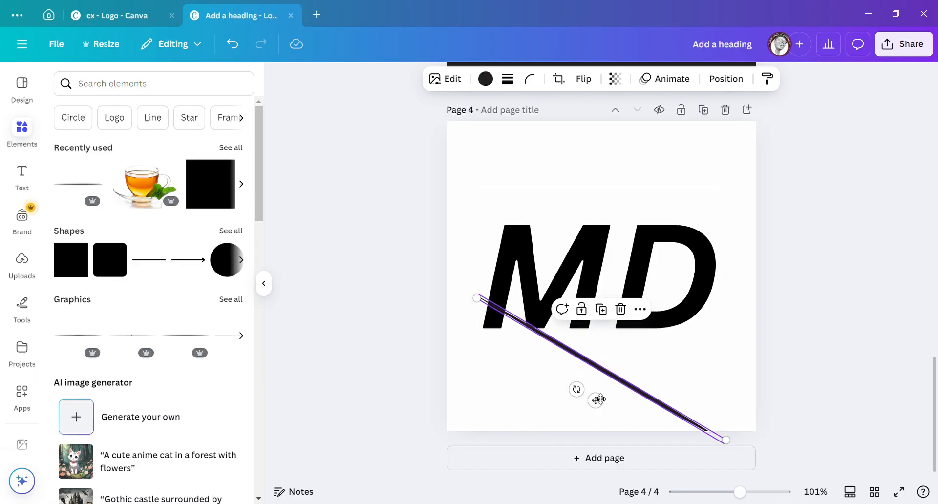
drag(596, 401, 601, 317)
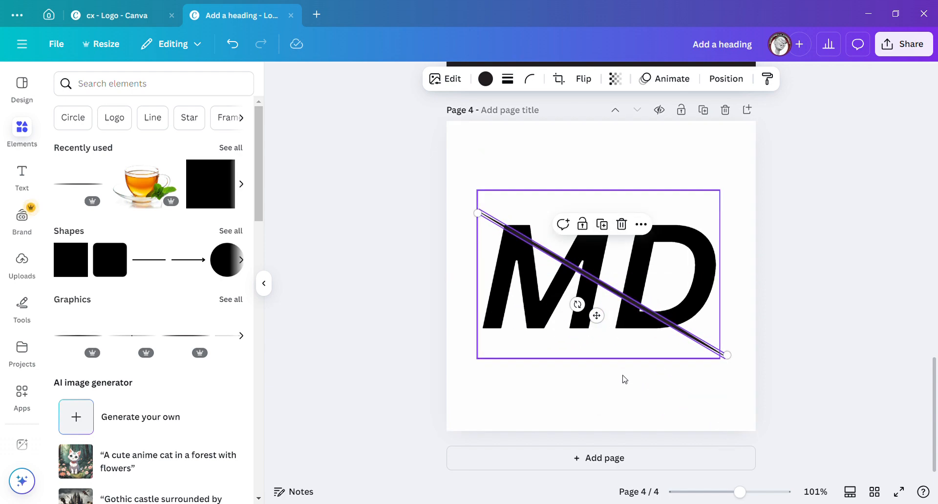
click(626, 380)
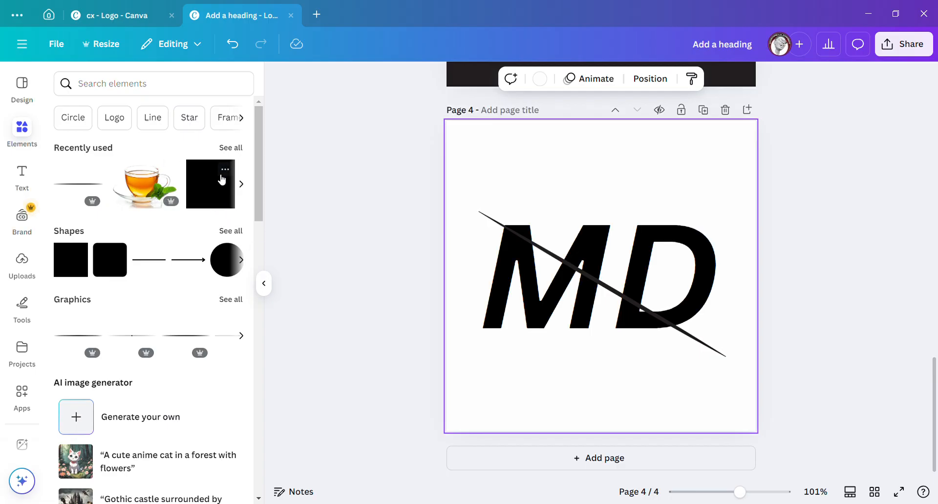
Step: Add the recently used square to page 4 and fill it with red, trying white, yellow and a black-to-blue gradient first
click(218, 179)
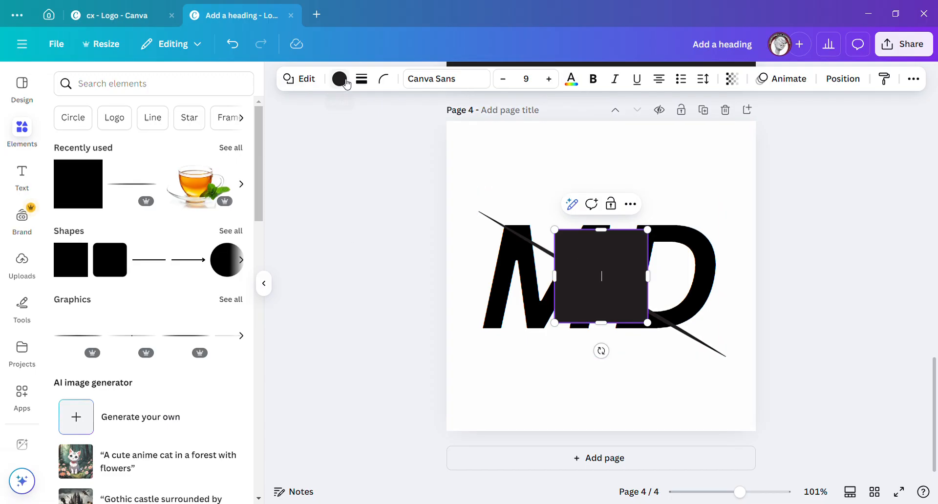
click(340, 79)
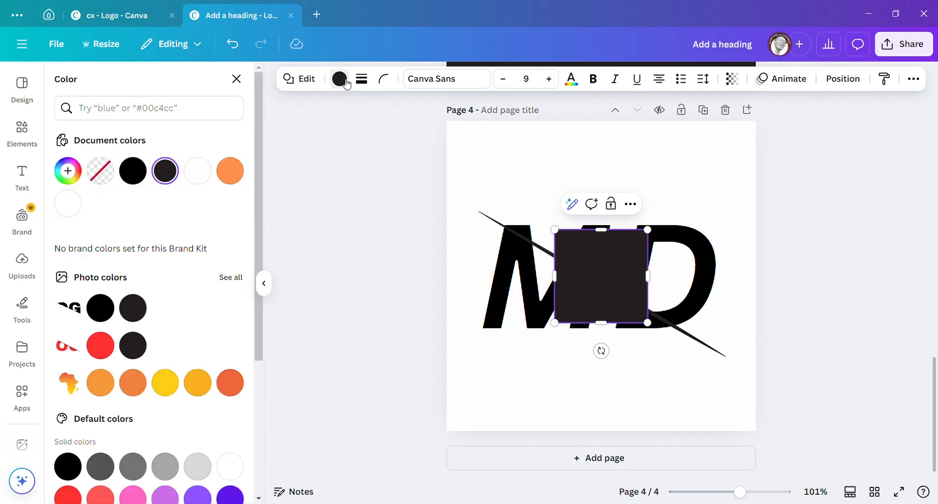
click(206, 172)
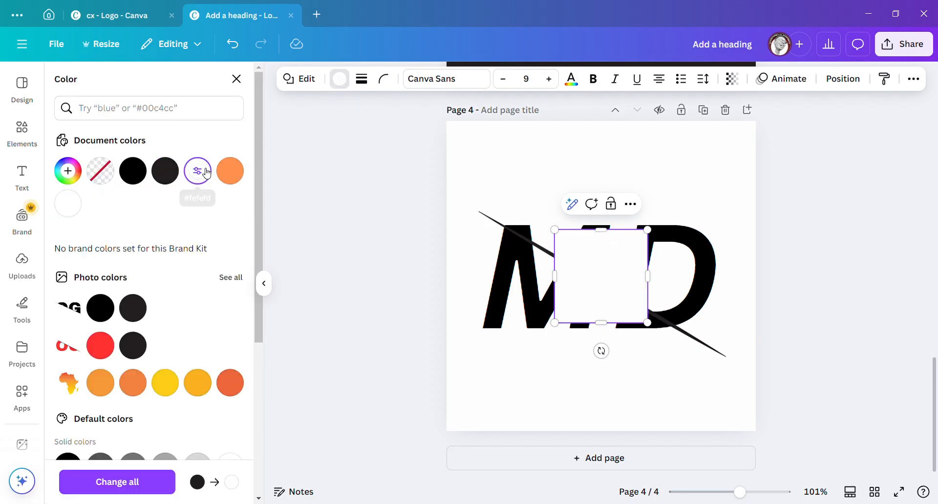
click(101, 346)
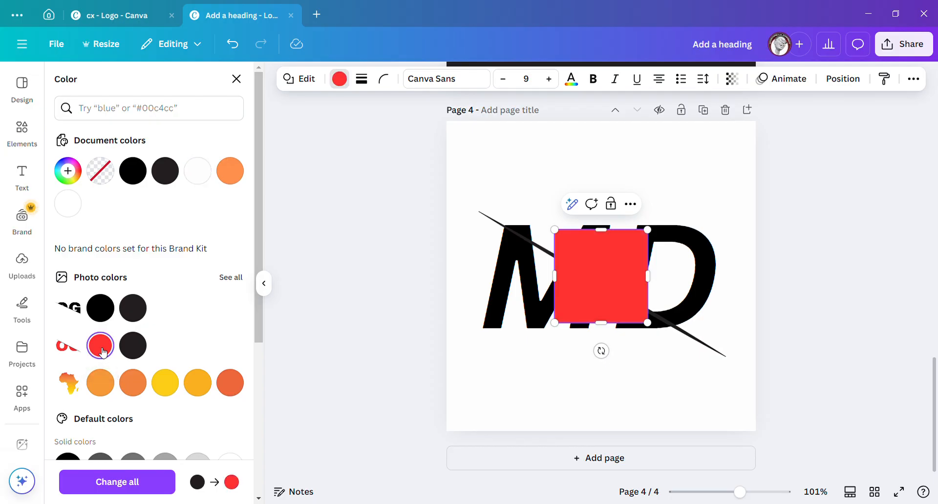
click(166, 386)
scroll(149, 389, down, 5)
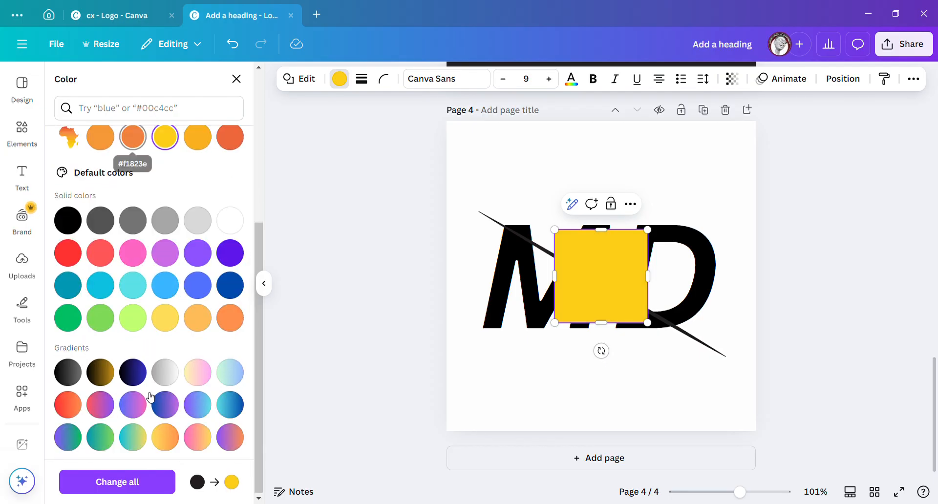
click(131, 382)
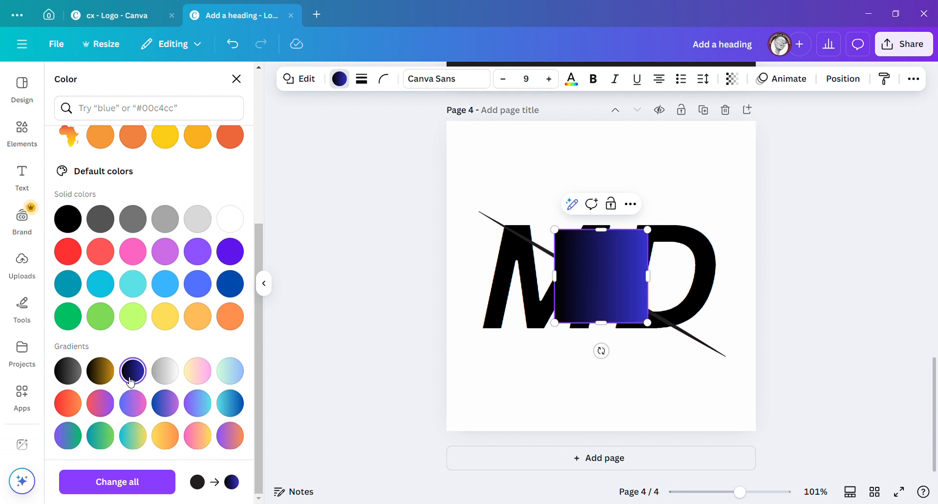
scroll(130, 382, up, 5)
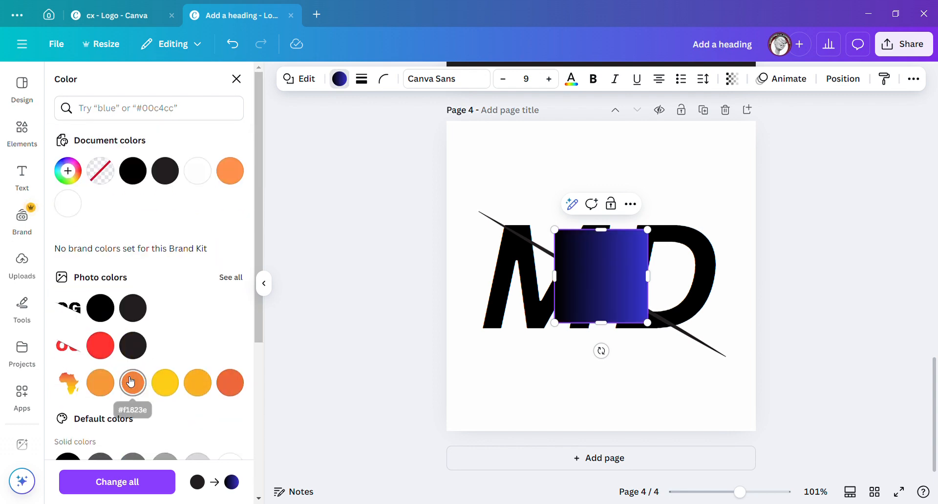
click(101, 346)
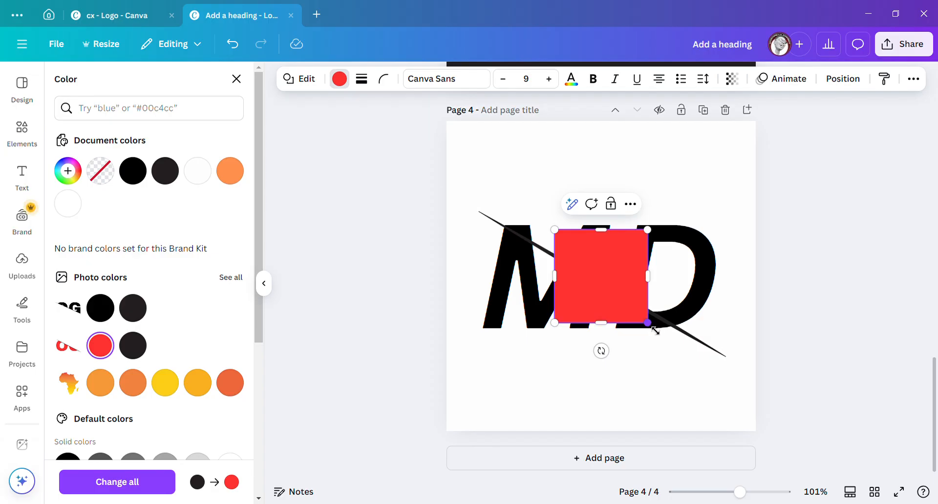
Step: Enlarge the red square into a rectangle spanning the full page width and extend its upper edge above the MD text
drag(655, 330, 665, 340)
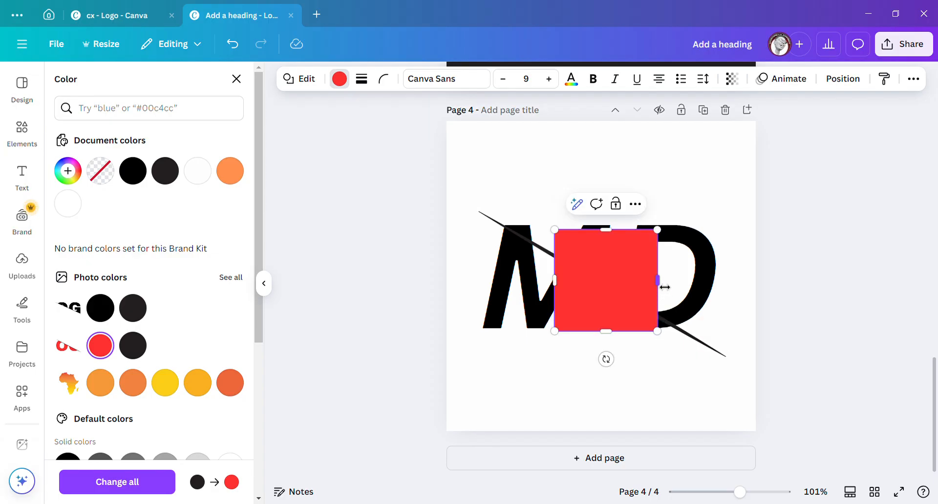
drag(665, 287, 761, 294)
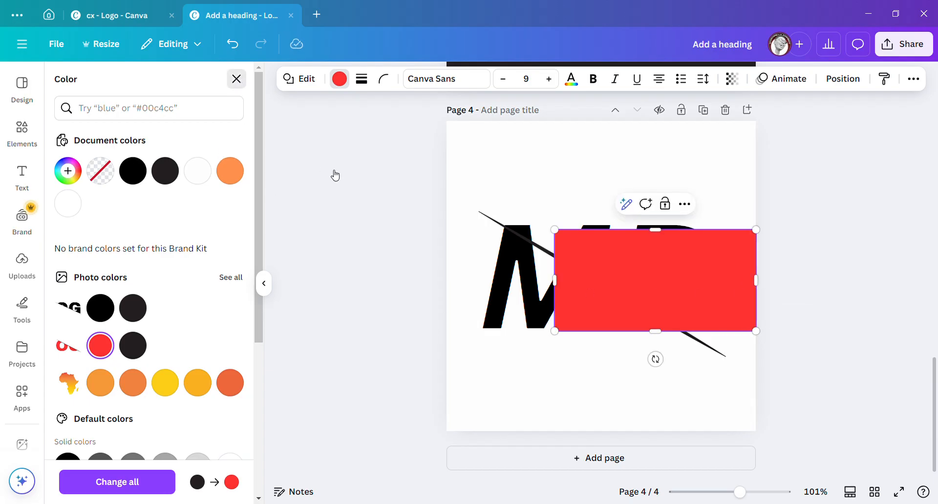
drag(560, 287, 453, 290)
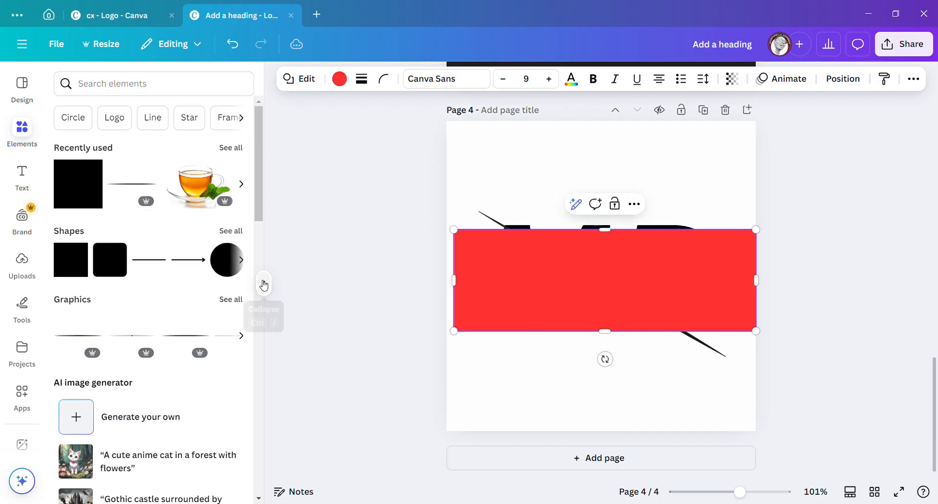
click(264, 285)
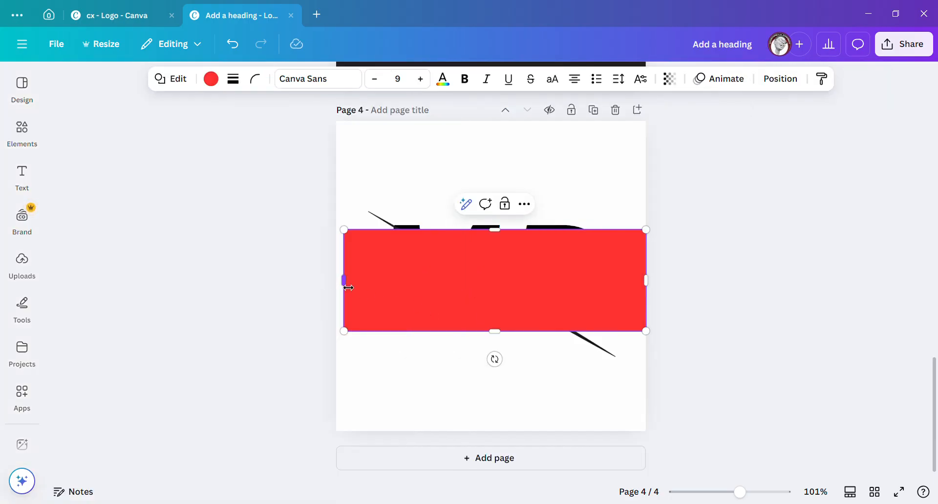
drag(343, 288, 336, 288)
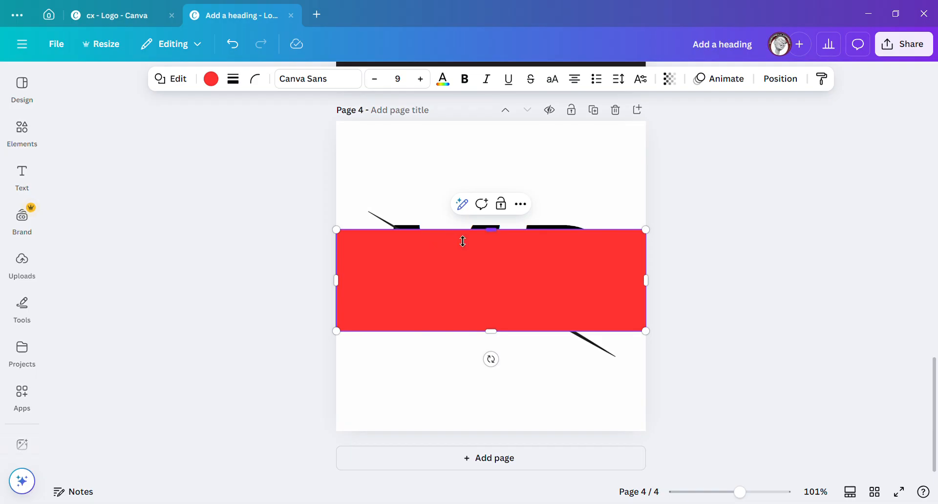
drag(493, 225, 498, 164)
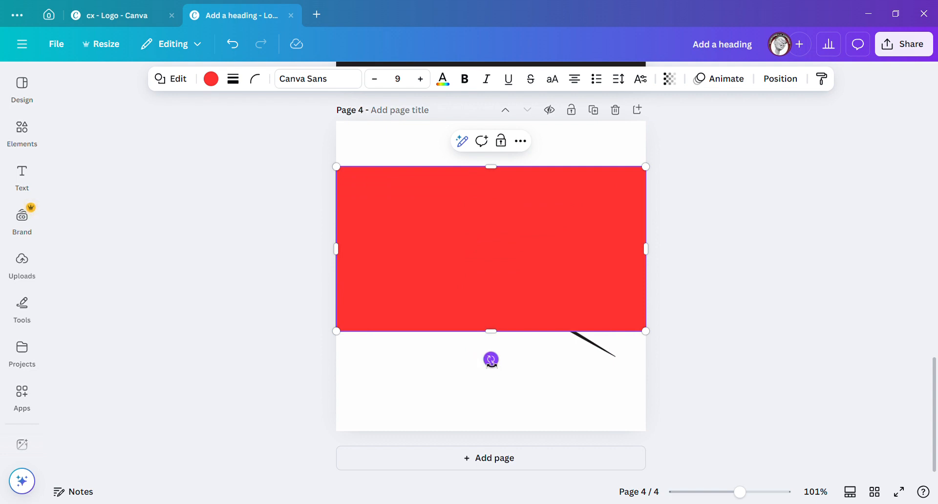
Step: Rotate the red rectangle to the slant of the diagonal line and place it over the upper part of the MD letters
drag(486, 364, 443, 337)
drag(461, 296, 510, 251)
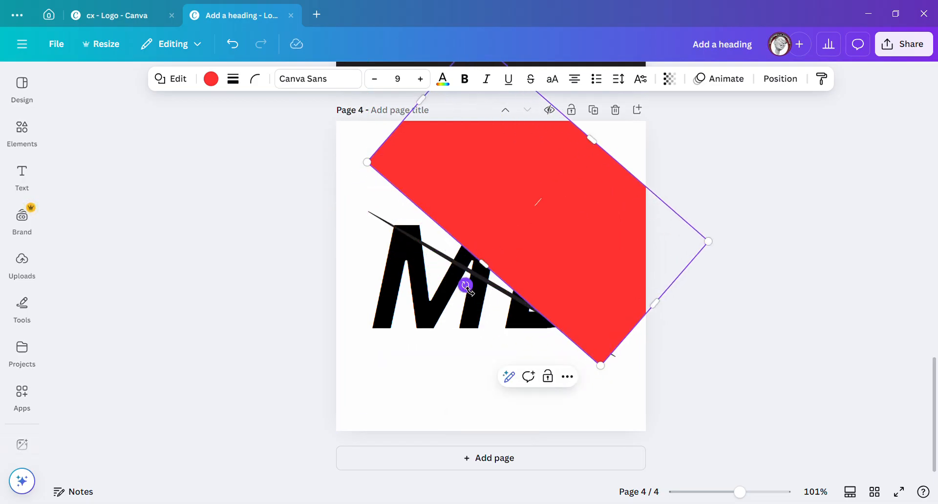
drag(466, 286, 483, 323)
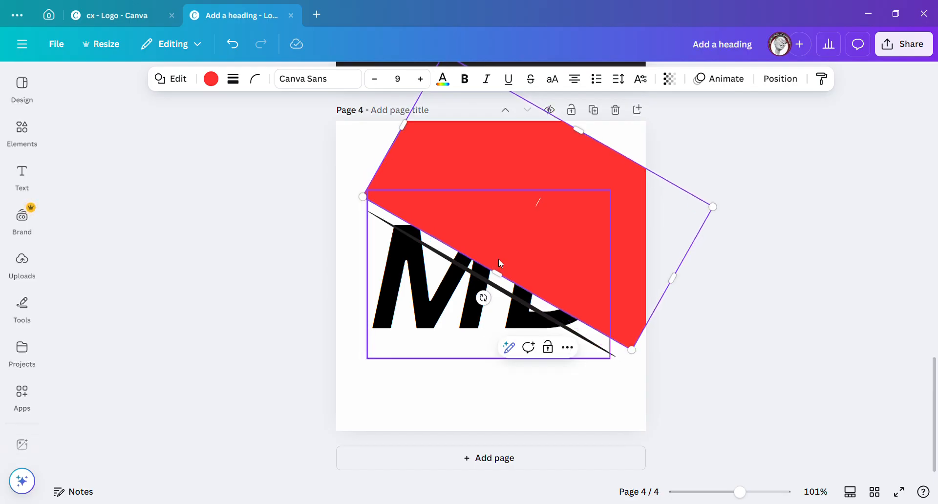
drag(516, 237, 514, 250)
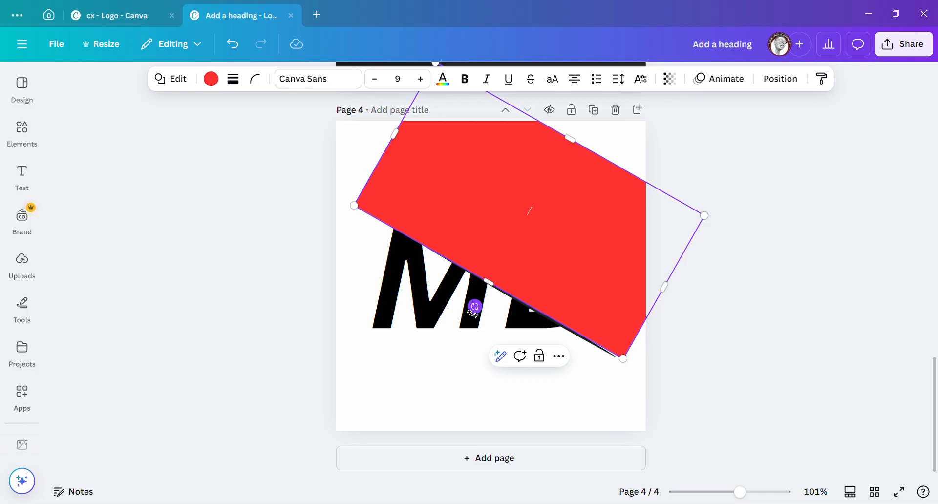
Step: Fine-tune the red rectangle's rotation to about 31° and nudge its lower edge along the diagonal line, leaving it deselected
drag(475, 307, 474, 316)
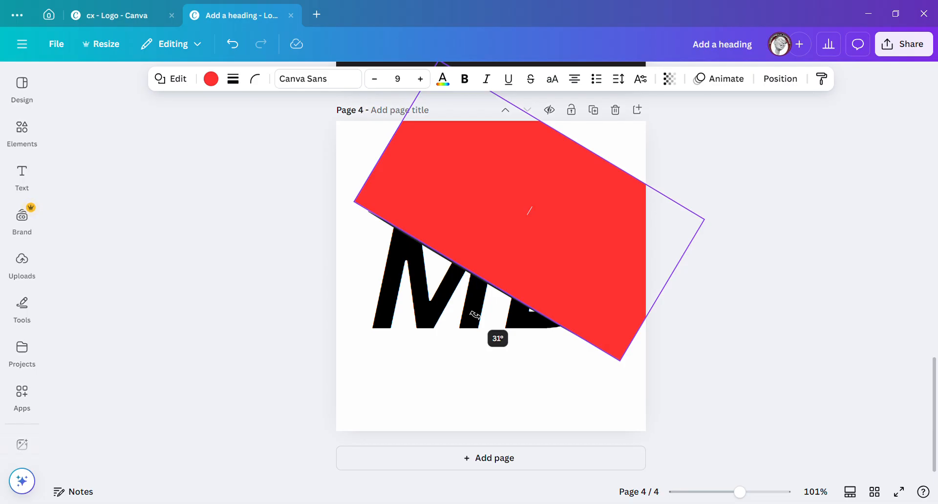
drag(475, 316, 476, 316)
mouse_move(484, 274)
mouse_down()
mouse_move(491, 270)
mouse_move(477, 266)
mouse_up()
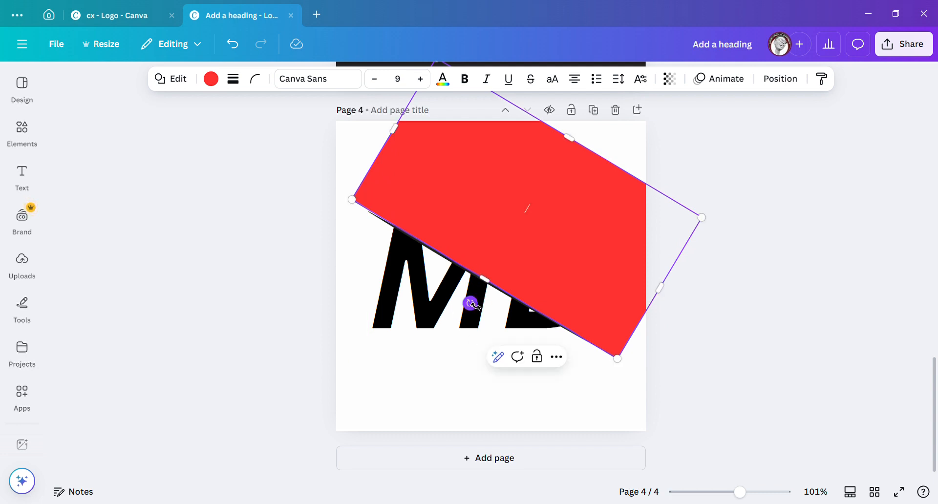
drag(471, 304, 475, 308)
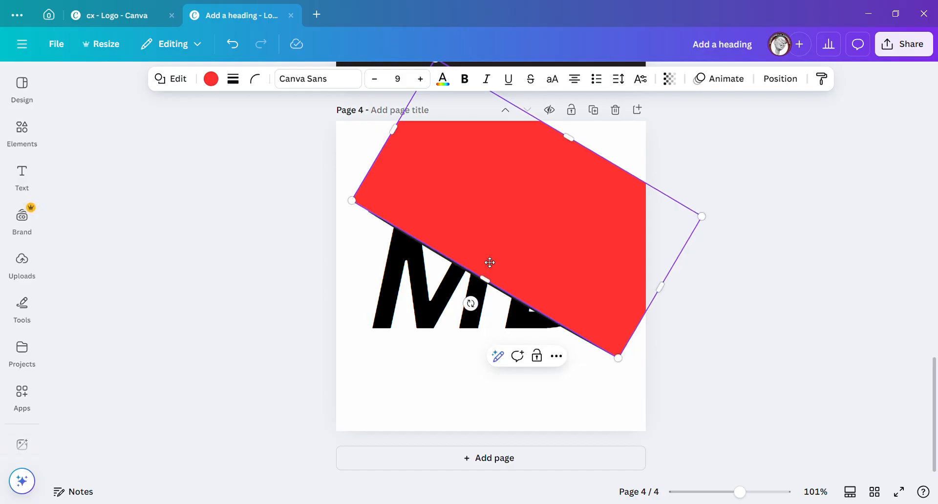
drag(490, 262, 489, 266)
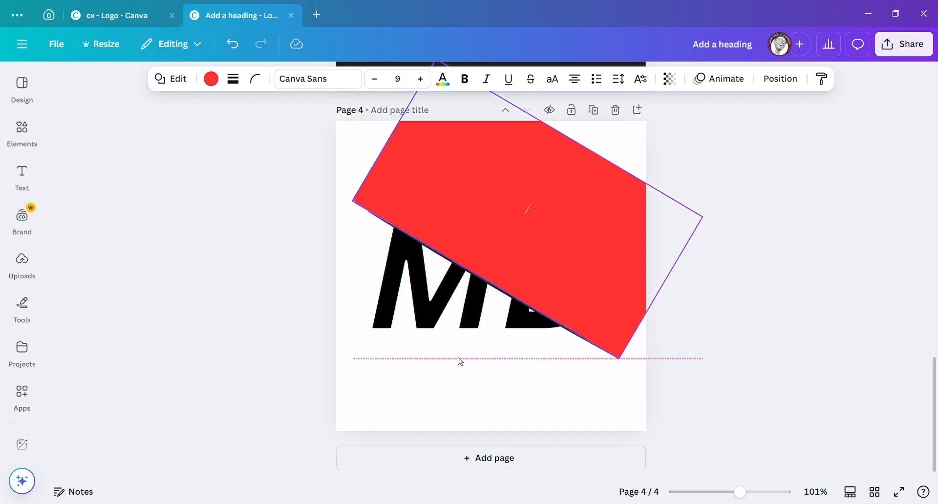
drag(460, 361, 461, 361)
click(459, 381)
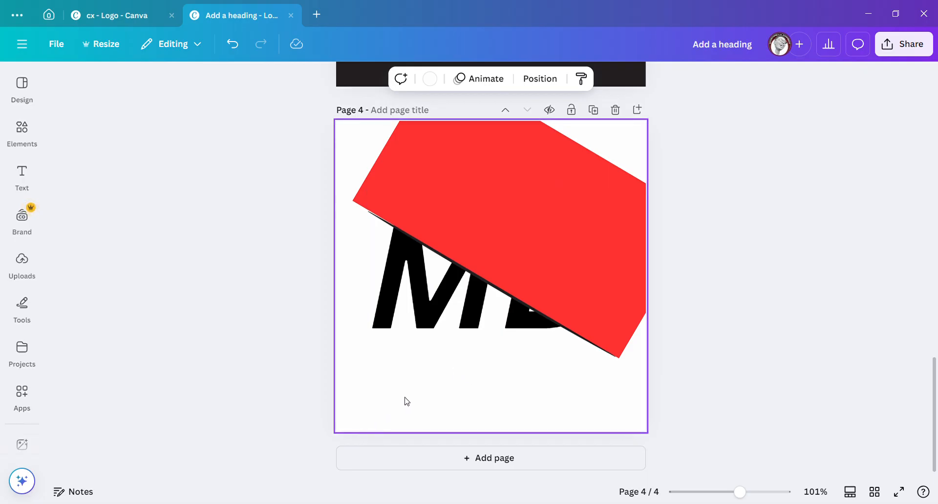
Step: Duplicate page 4 and, on the copy, move the red rectangle below the diagonal line to cover the lower part of MD
click(595, 110)
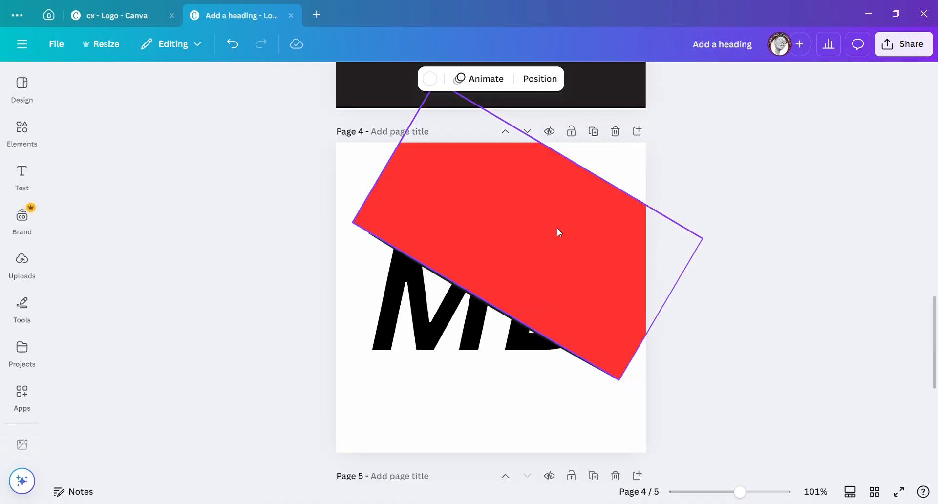
scroll(557, 228, up, 6)
scroll(557, 229, down, 7)
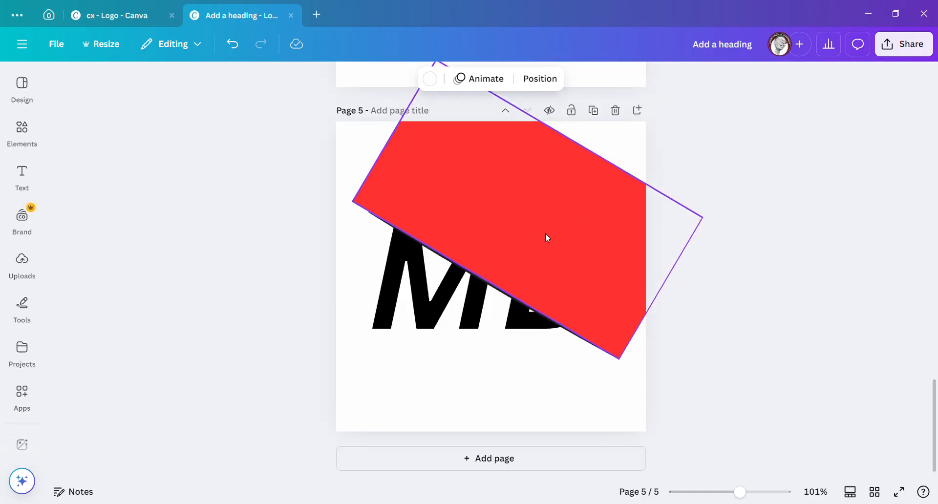
click(526, 312)
click(520, 269)
drag(519, 219, 445, 366)
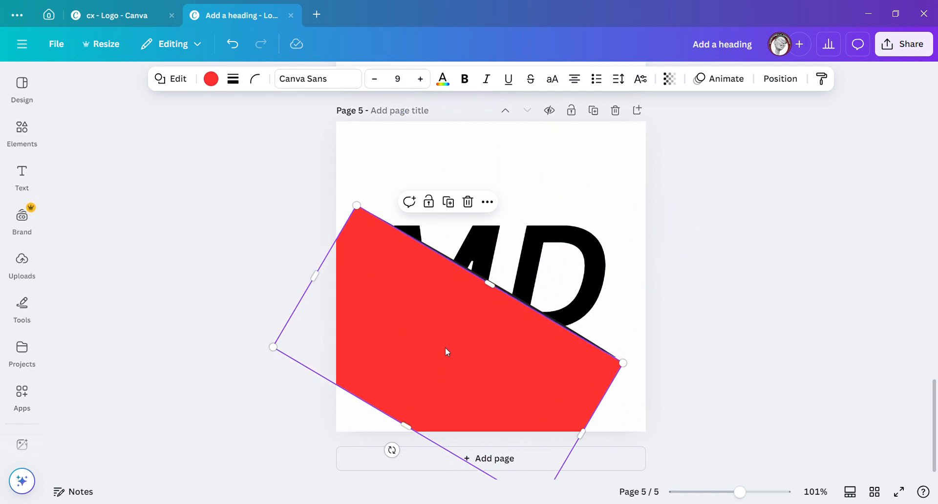
click(493, 179)
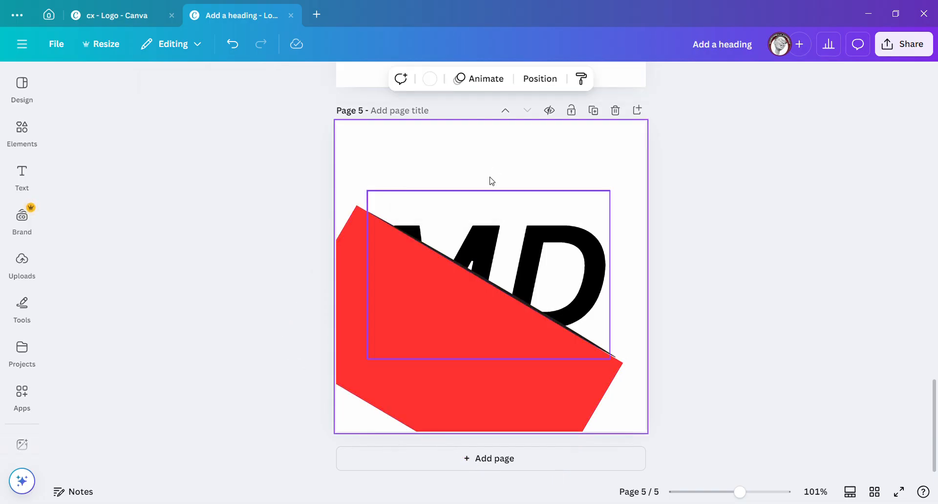
Step: Compare how the red rectangle covers the MD letters on page 4 and on page 5
scroll(492, 181, up, 5)
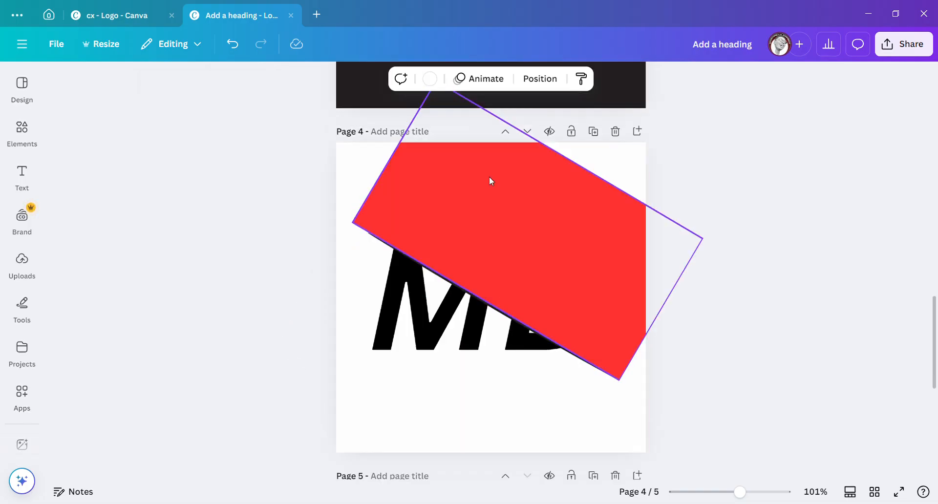
scroll(491, 181, down, 5)
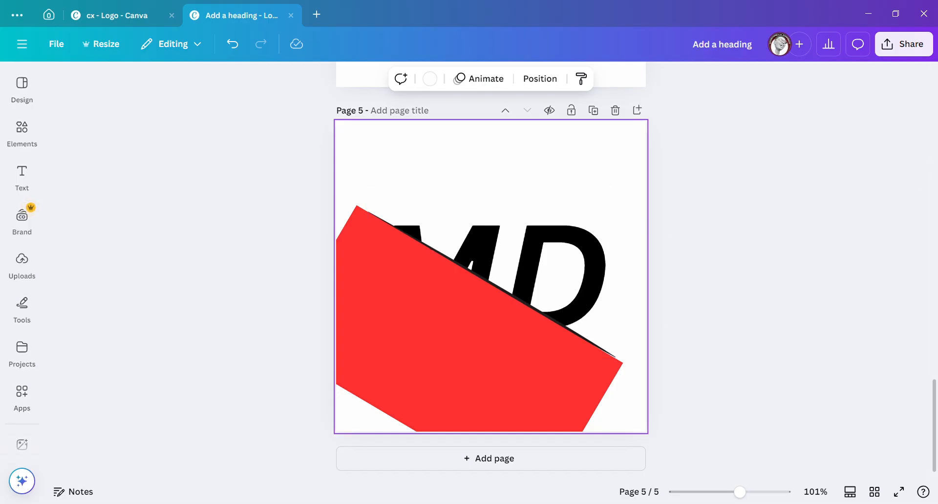
scroll(491, 271, up, 5)
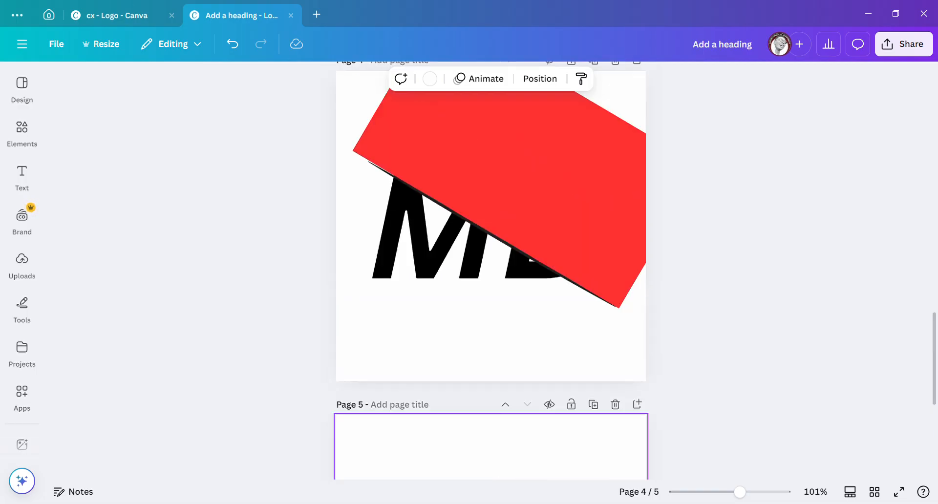
scroll(491, 272, down, 5)
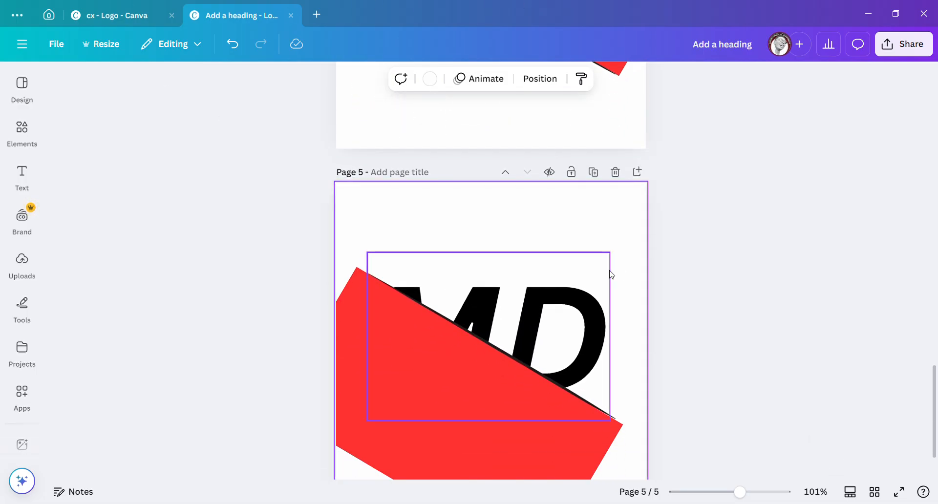
scroll(612, 275, up, 1)
scroll(491, 272, up, 5)
scroll(492, 272, down, 6)
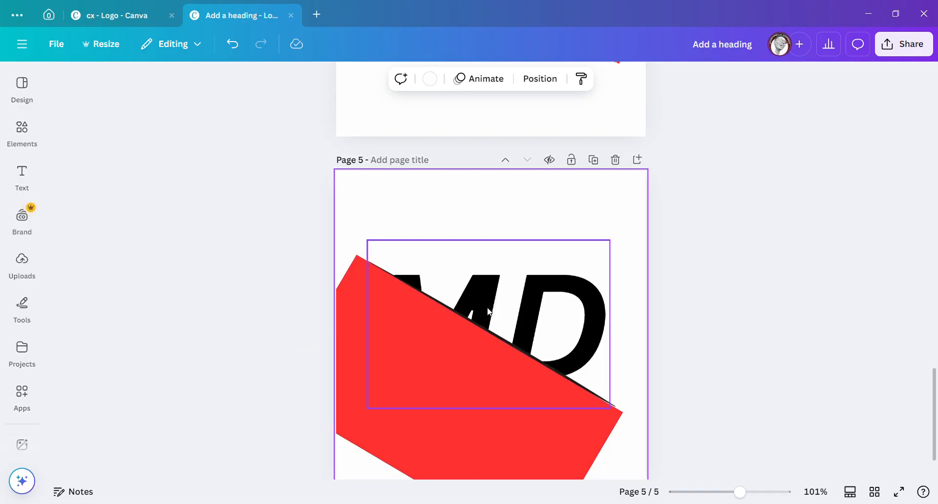
Step: Recolor the red rectangle on page 5 to the off-white document color #fefefd and deselect it
click(478, 364)
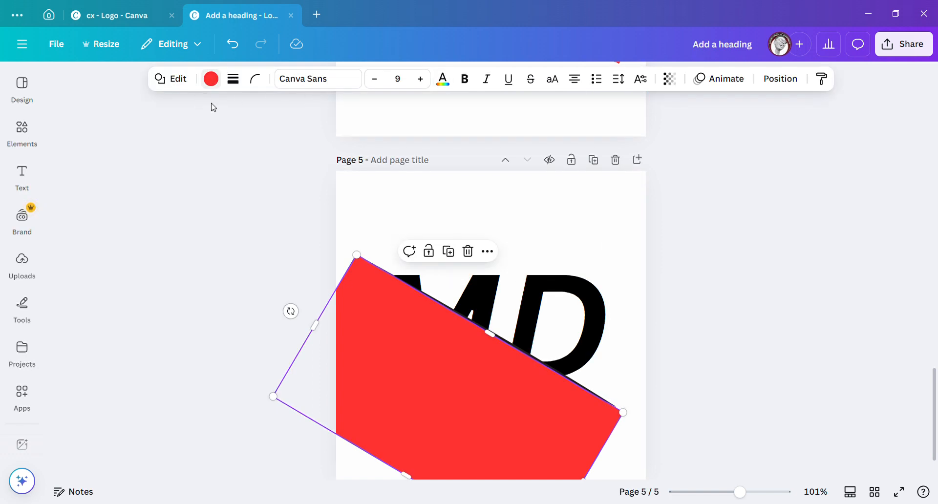
click(210, 79)
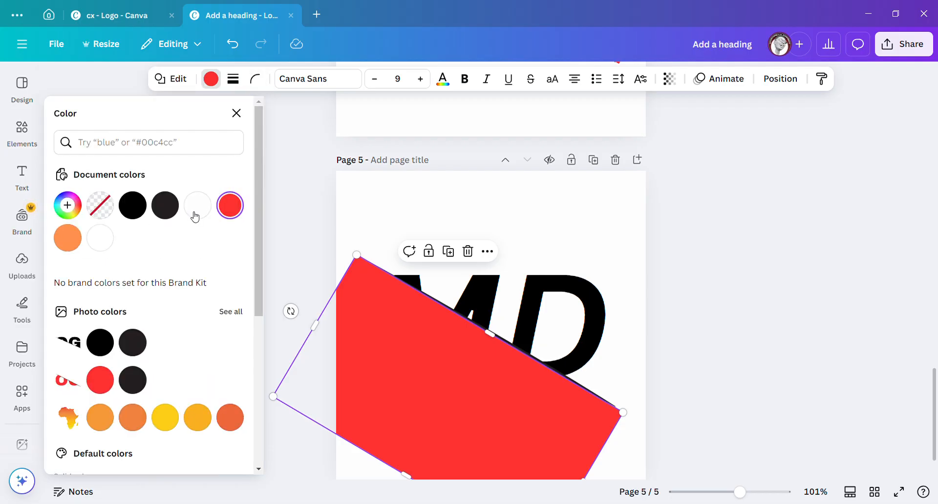
click(195, 216)
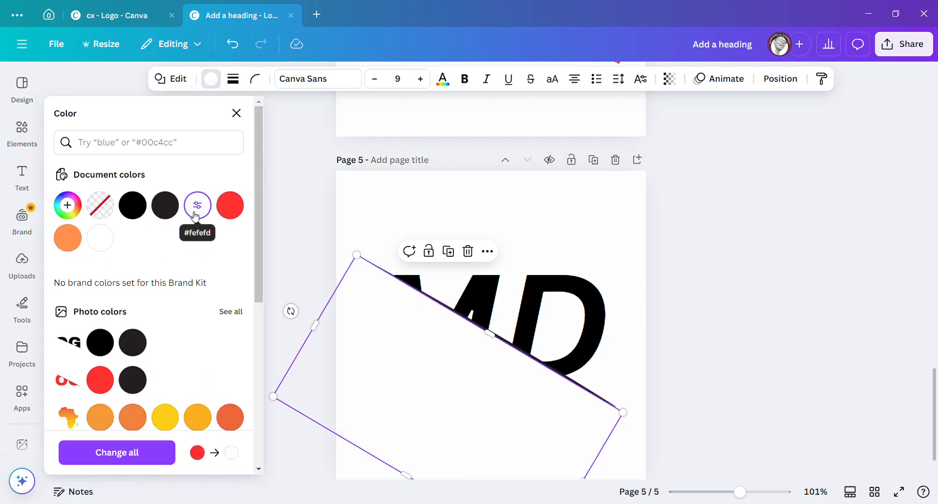
click(591, 228)
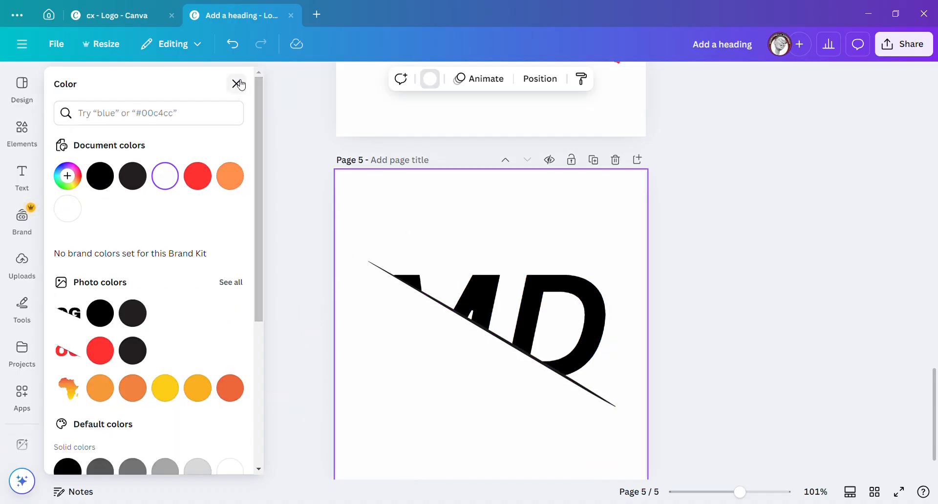
Step: Recolor the red rectangle on page 4 to off-white #fefefd, then close the color options and deselect it
scroll(392, 185, up, 5)
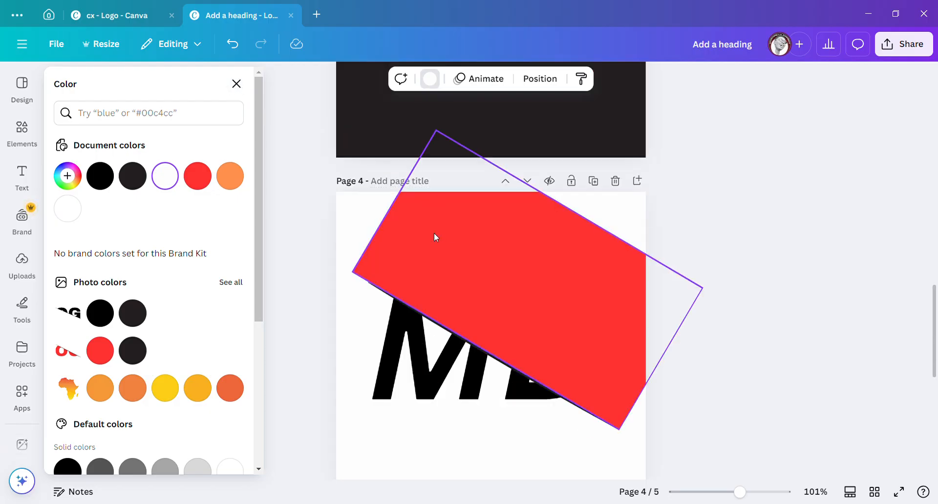
click(434, 235)
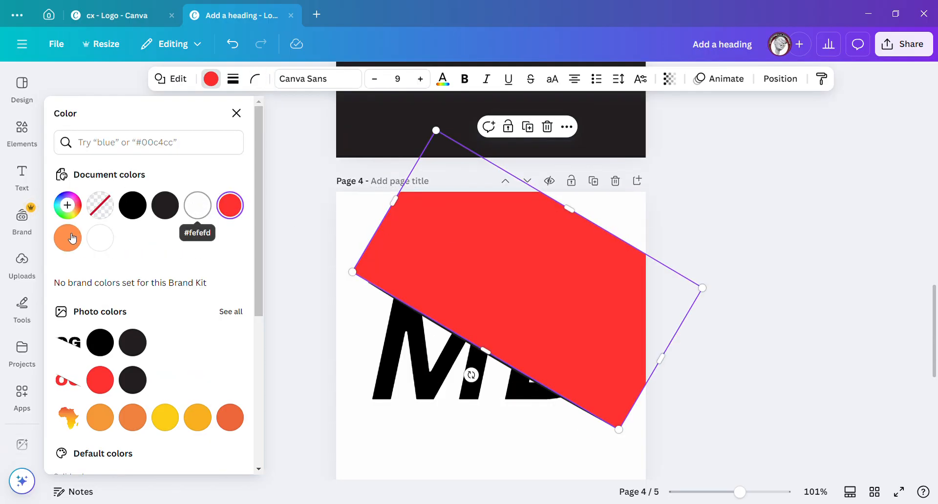
click(196, 205)
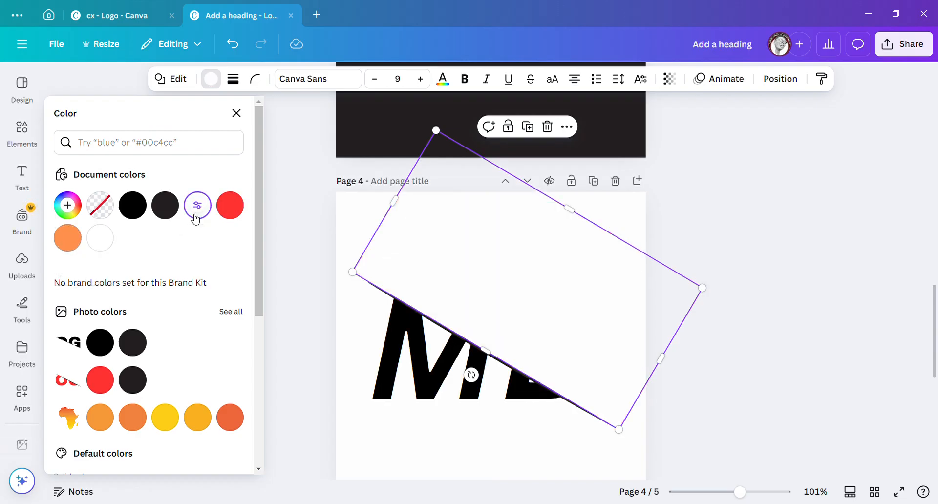
key(Escape)
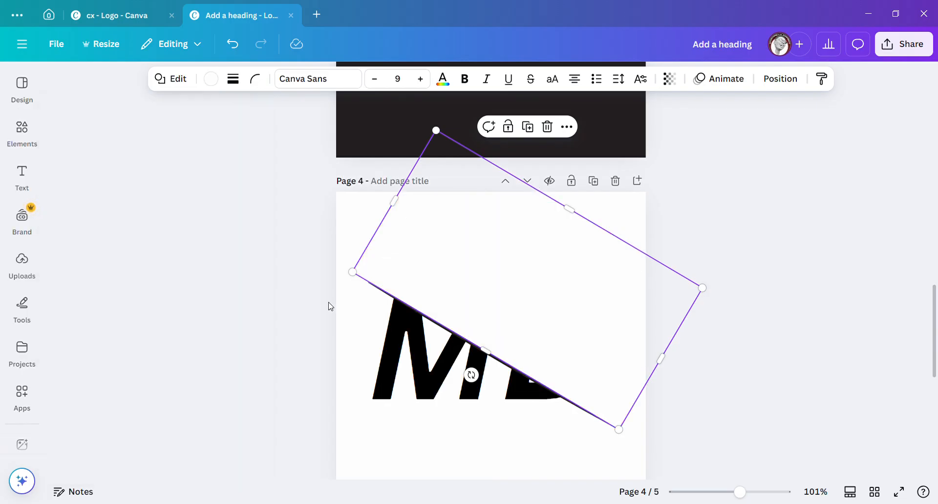
click(345, 328)
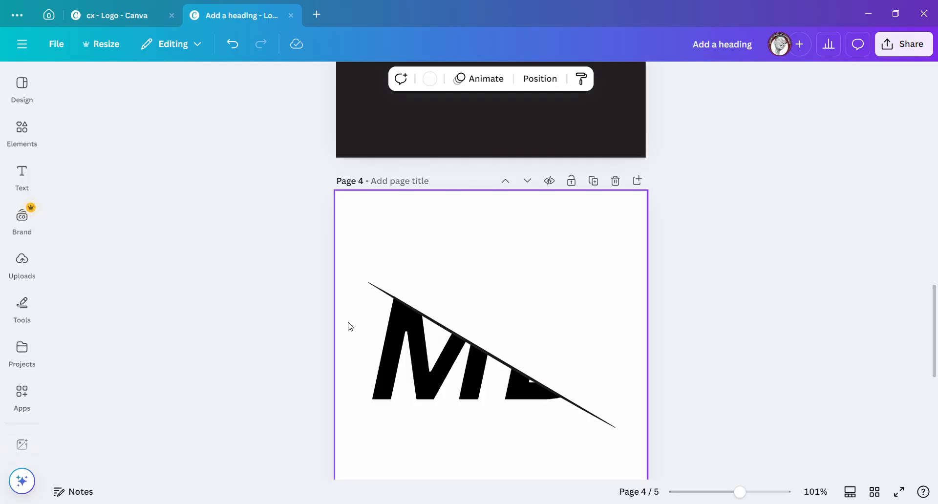
Step: Change the MD text on page 5 to the red photo color and deselect it
scroll(350, 327, down, 6)
scroll(350, 327, up, 6)
scroll(377, 319, down, 3)
scroll(380, 320, down, 3)
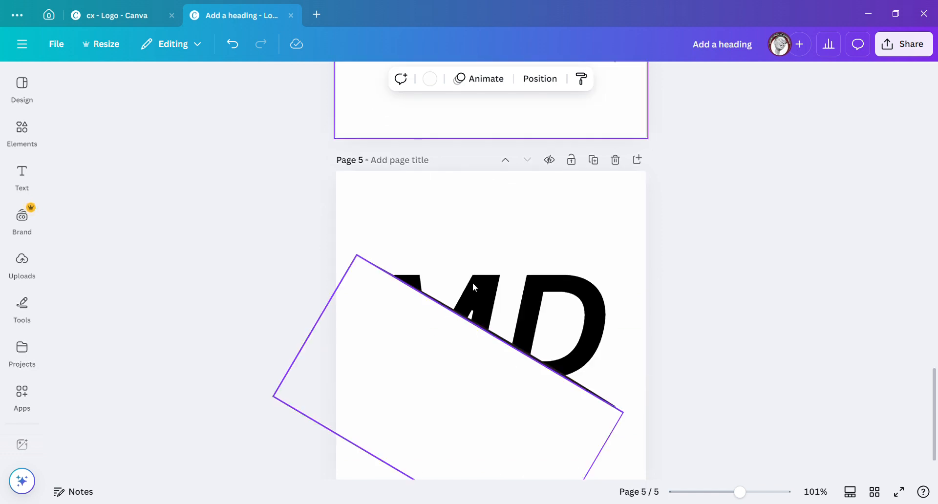
click(422, 266)
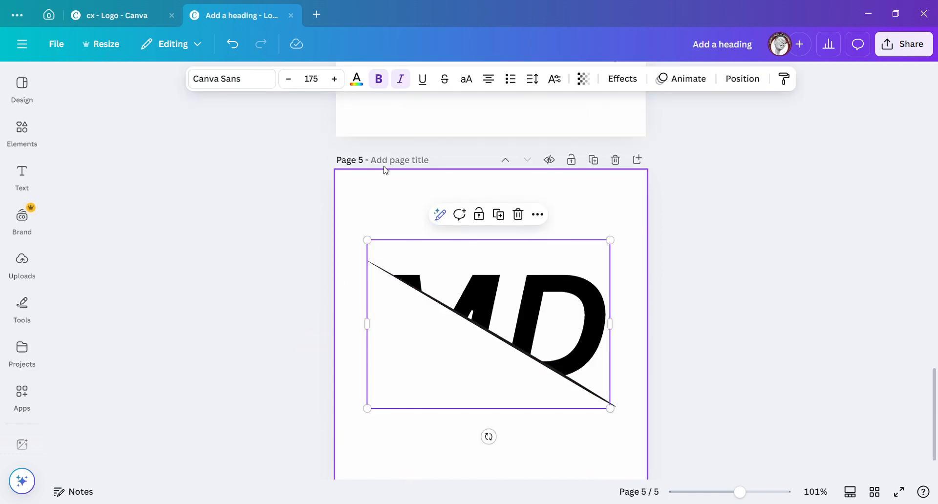
click(360, 83)
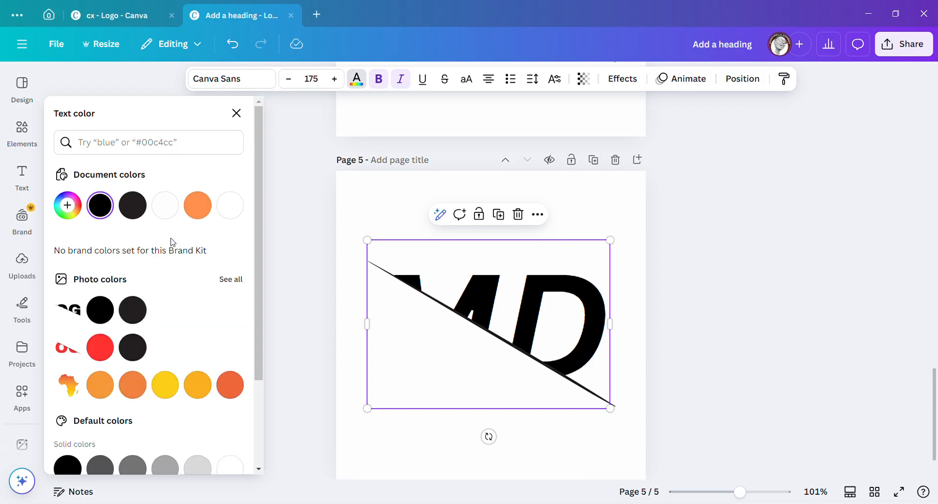
click(111, 347)
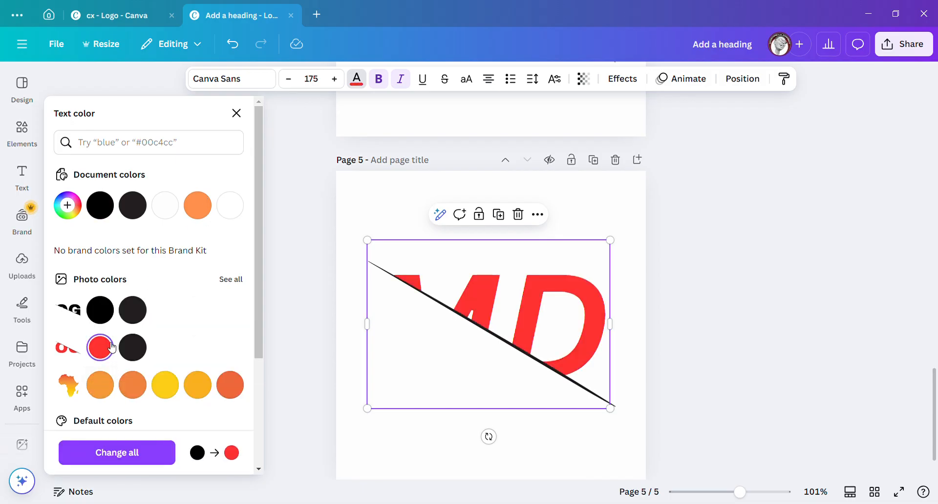
click(340, 272)
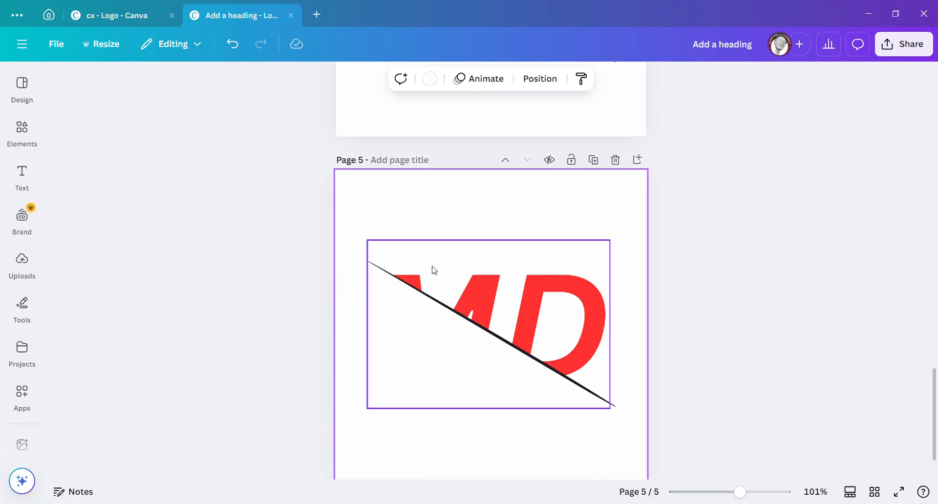
Step: Download only page 5 of the design as a PNG at size 1 (500 × 500 px)
scroll(445, 232, up, 5)
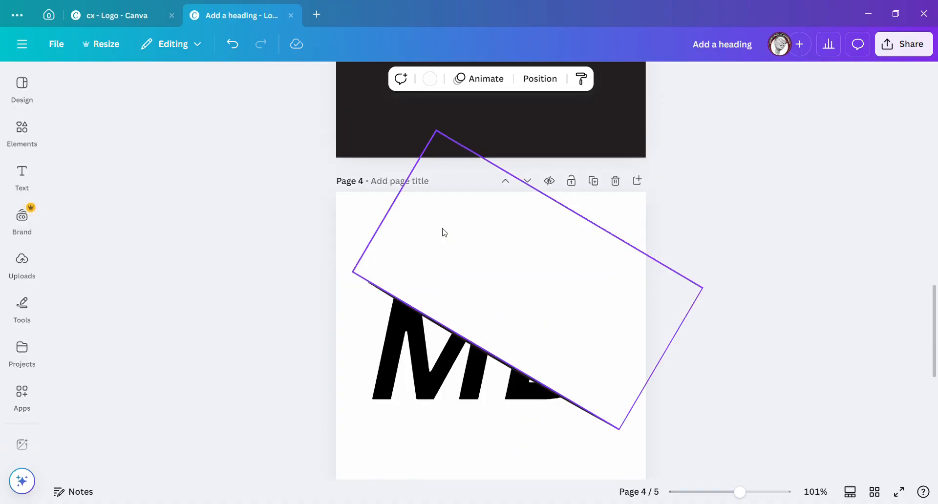
scroll(438, 259, down, 5)
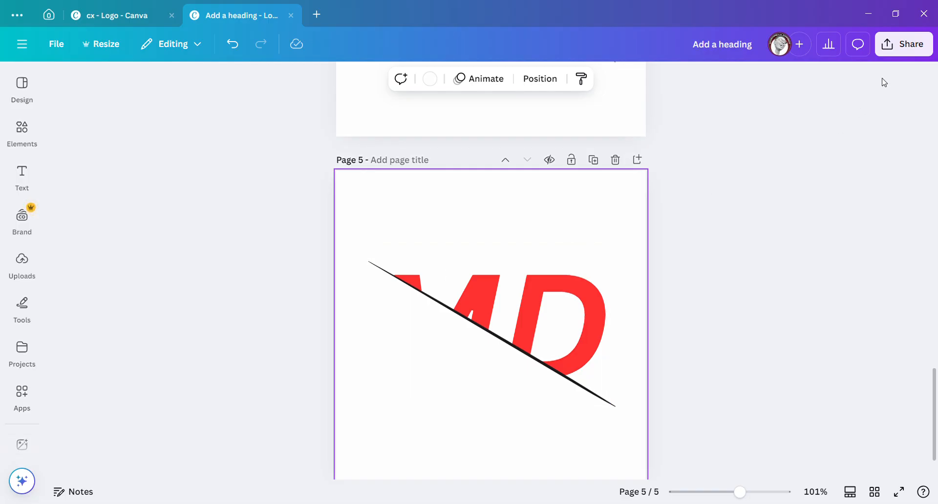
click(900, 47)
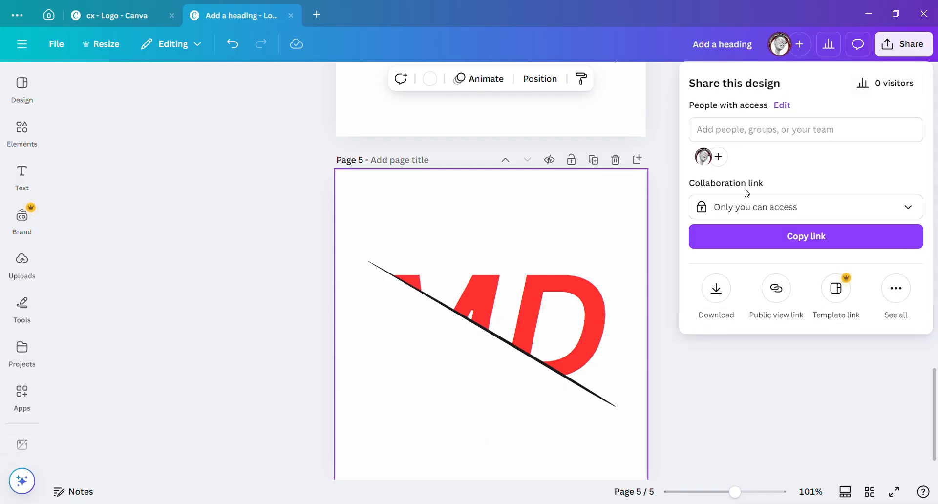
click(716, 293)
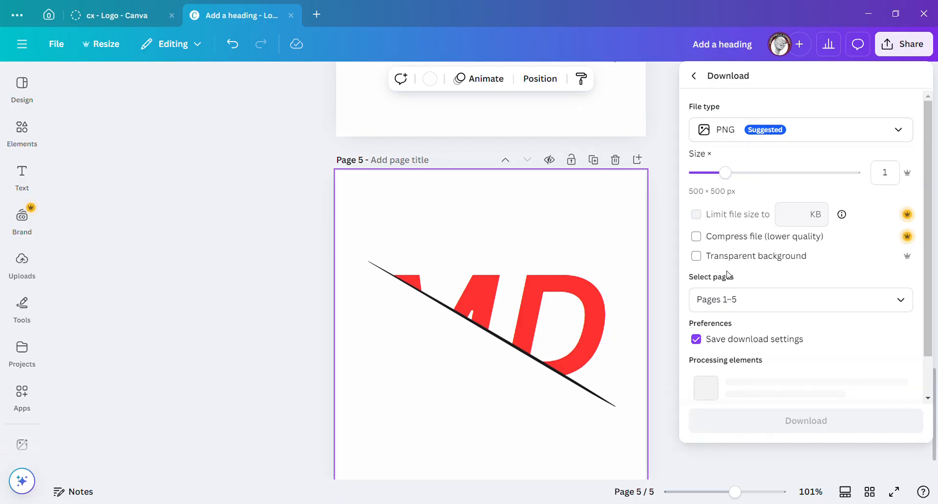
click(767, 300)
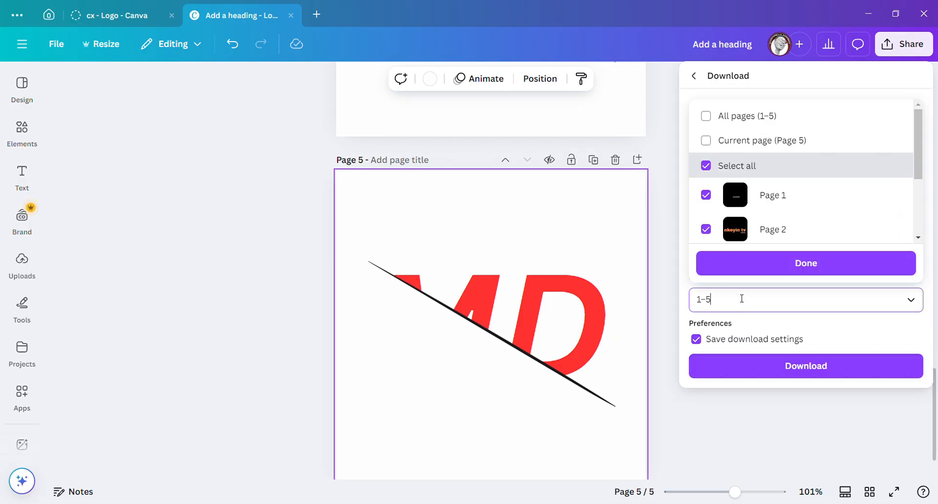
click(707, 164)
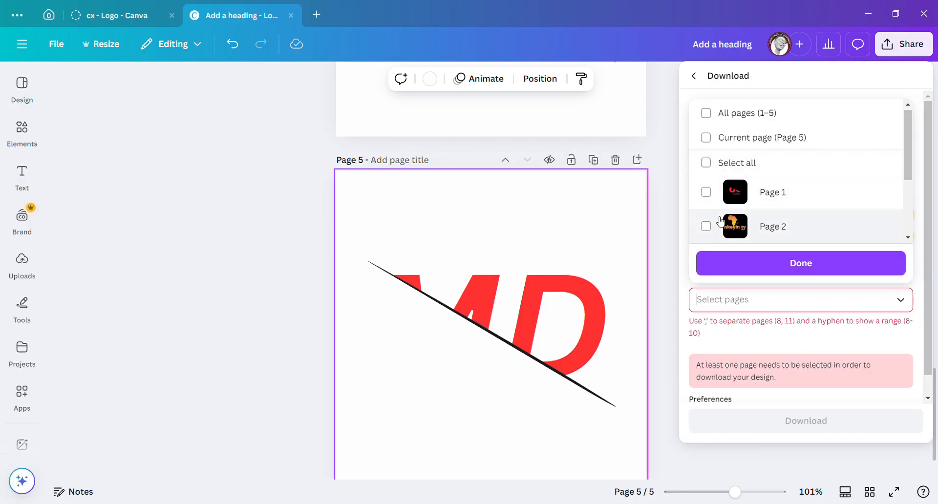
scroll(721, 221, down, 3)
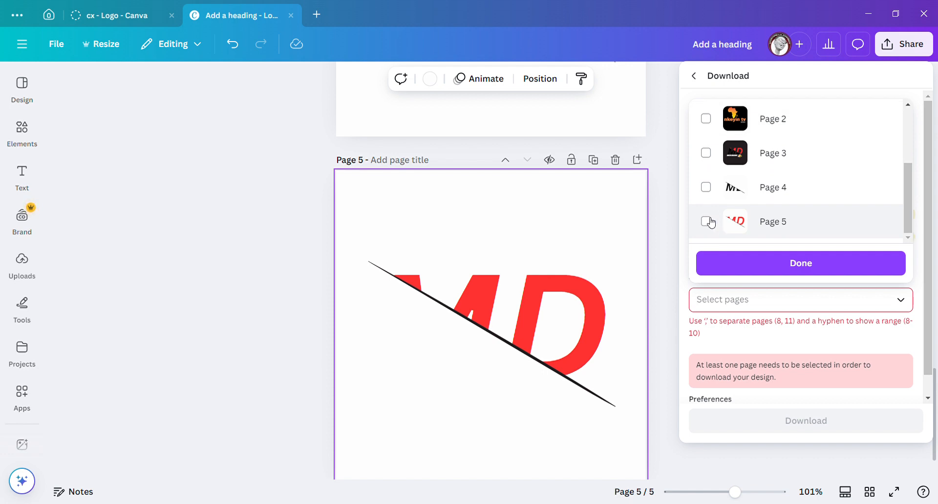
click(707, 222)
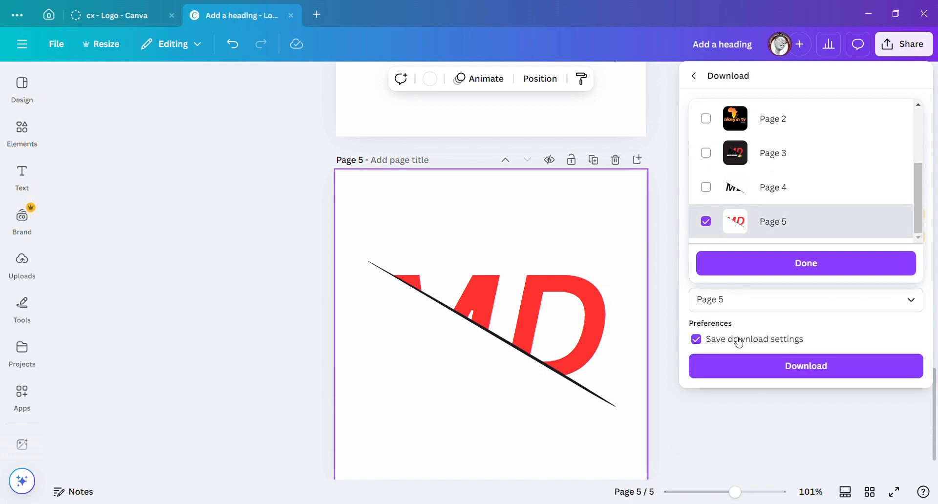
click(739, 367)
click(739, 367)
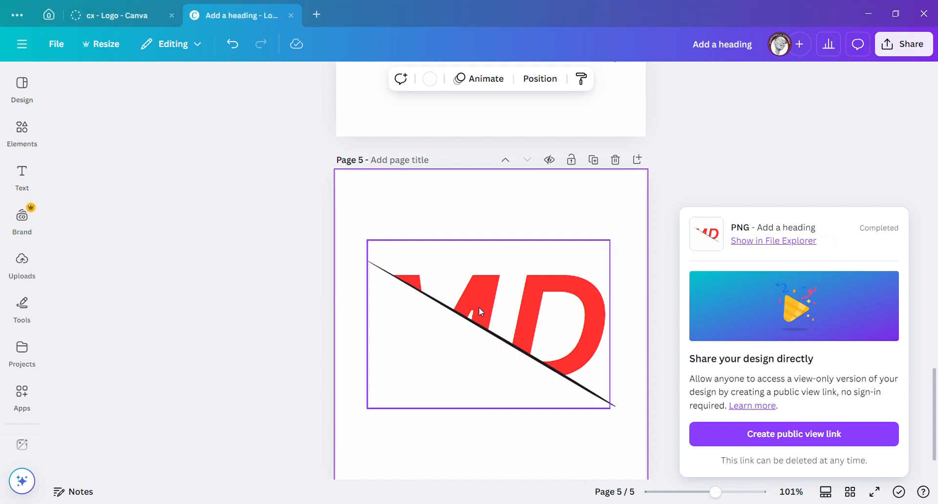
Step: Change the download page selection so that only page 4 is included instead of page 5
scroll(479, 308, up, 5)
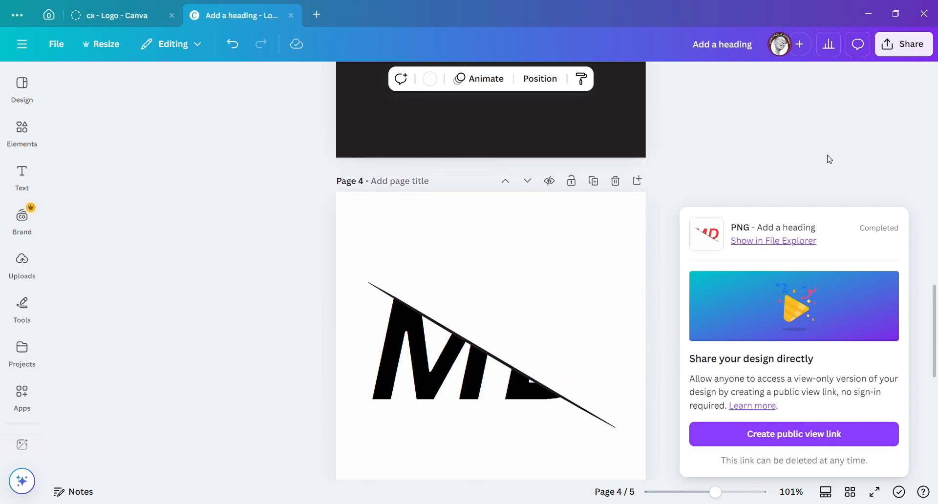
click(920, 46)
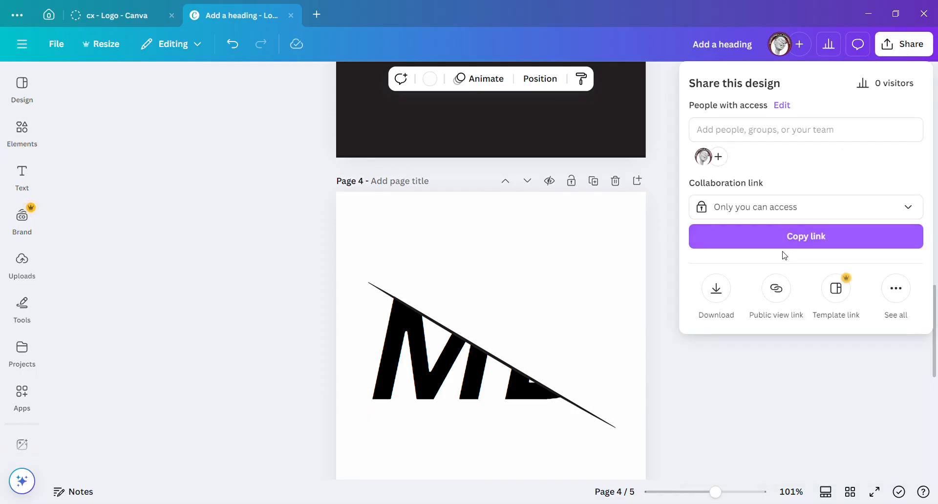
click(727, 289)
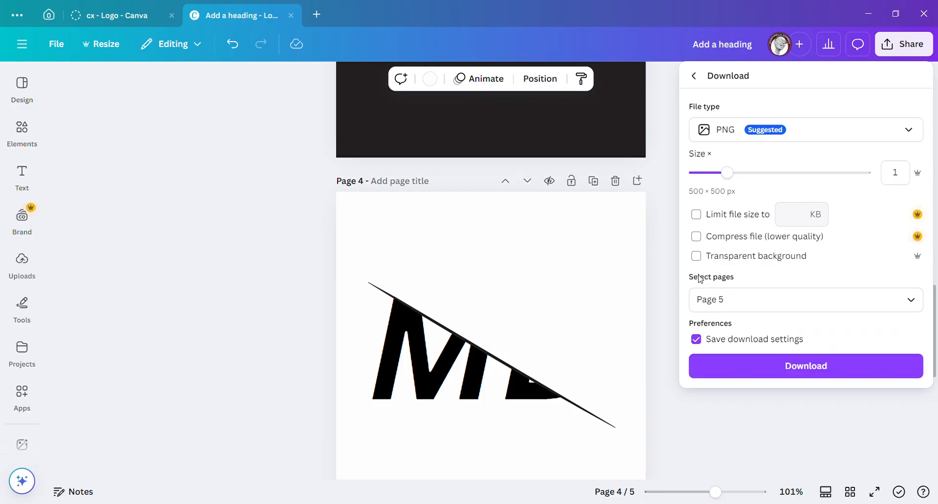
click(728, 300)
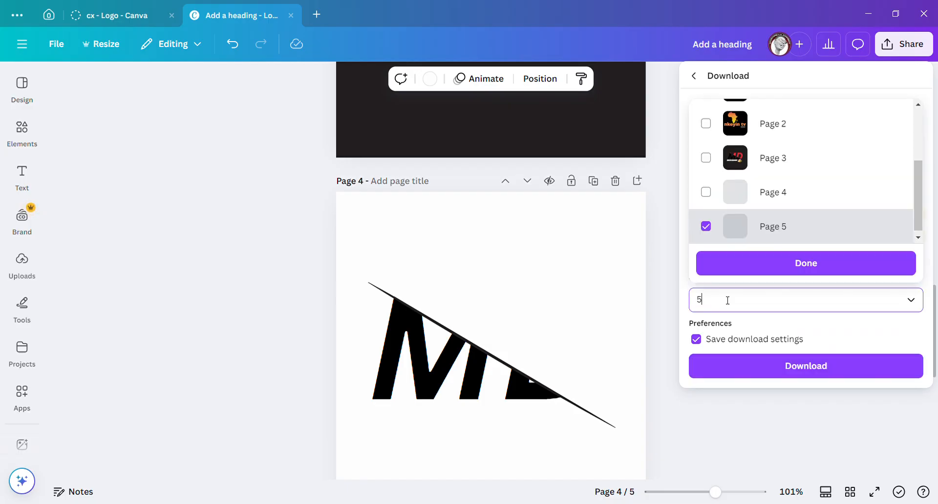
click(706, 214)
click(706, 227)
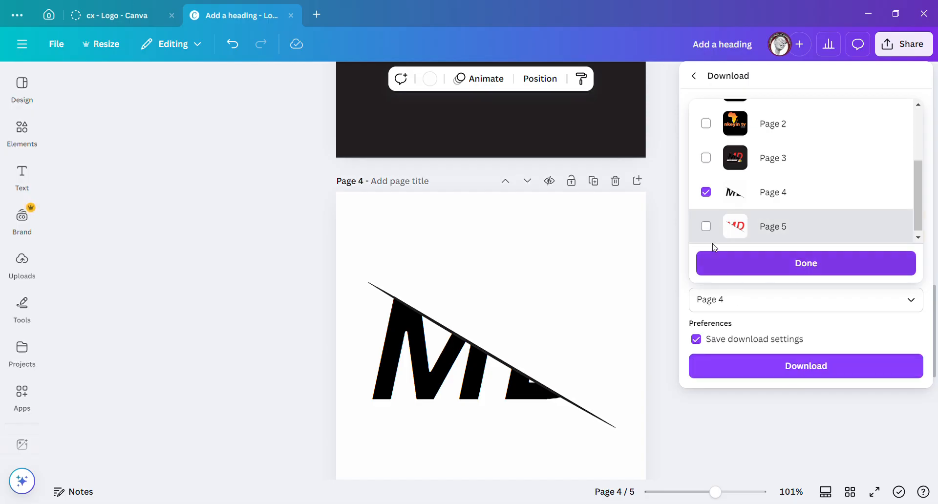
Step: Download page 4 as a PNG at size 1 (500 × 500 px)
scroll(758, 227, up, 3)
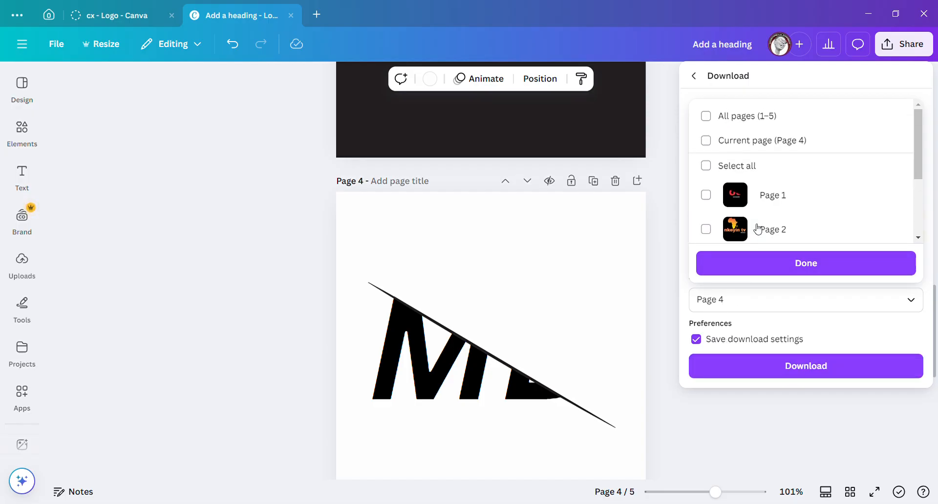
click(696, 81)
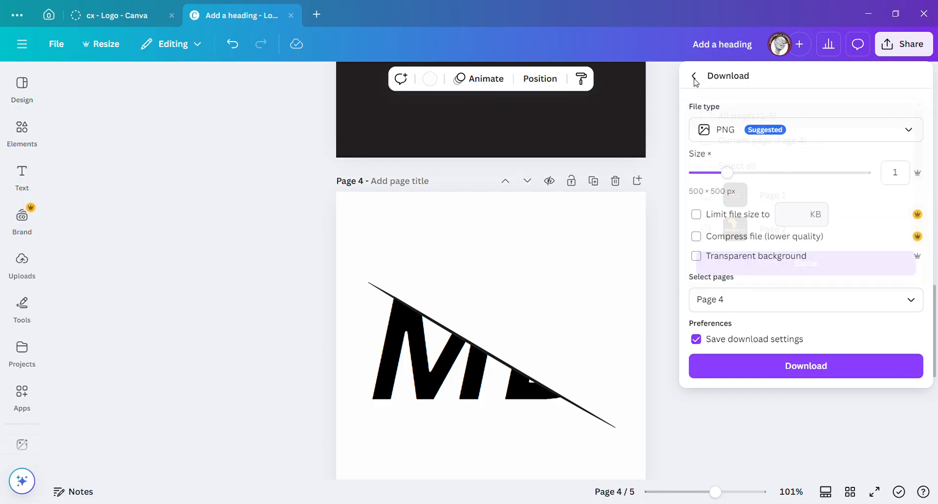
click(695, 78)
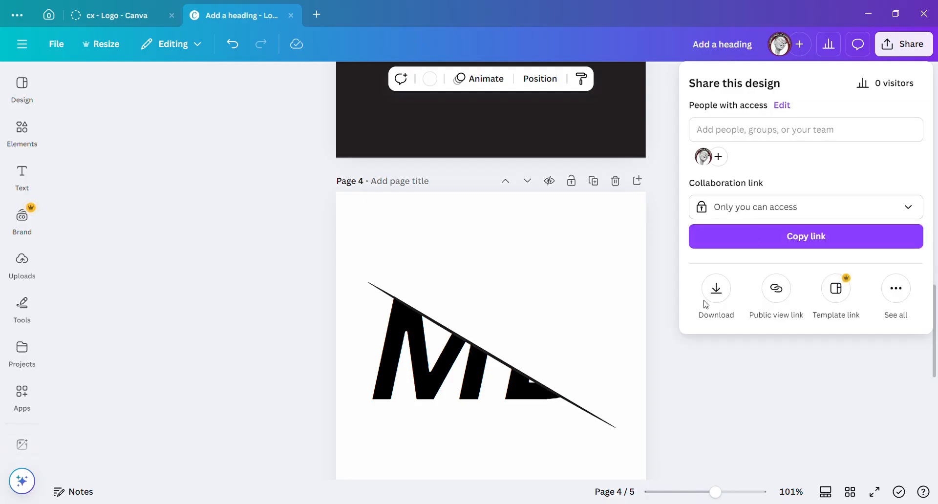
click(715, 289)
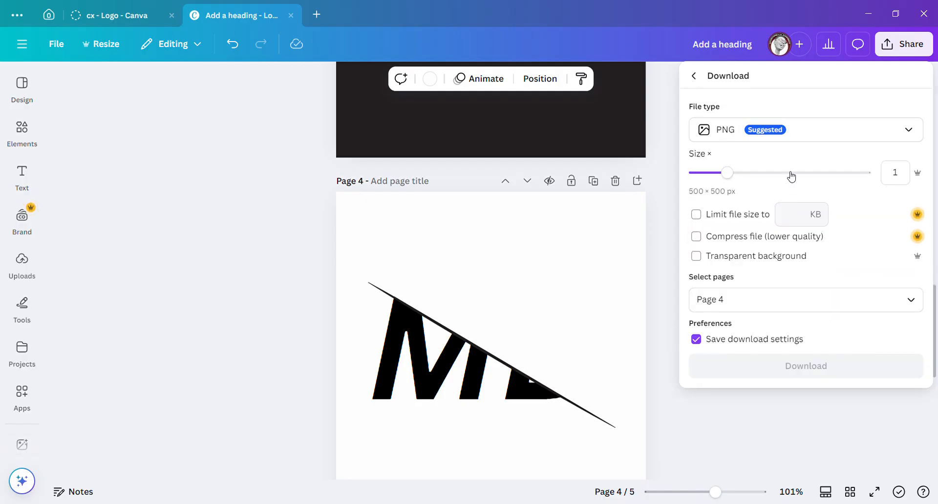
click(745, 131)
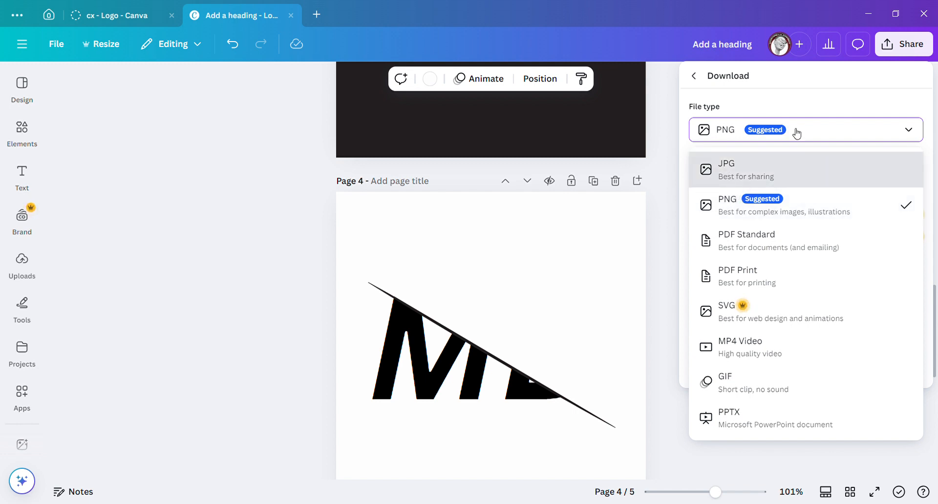
click(811, 136)
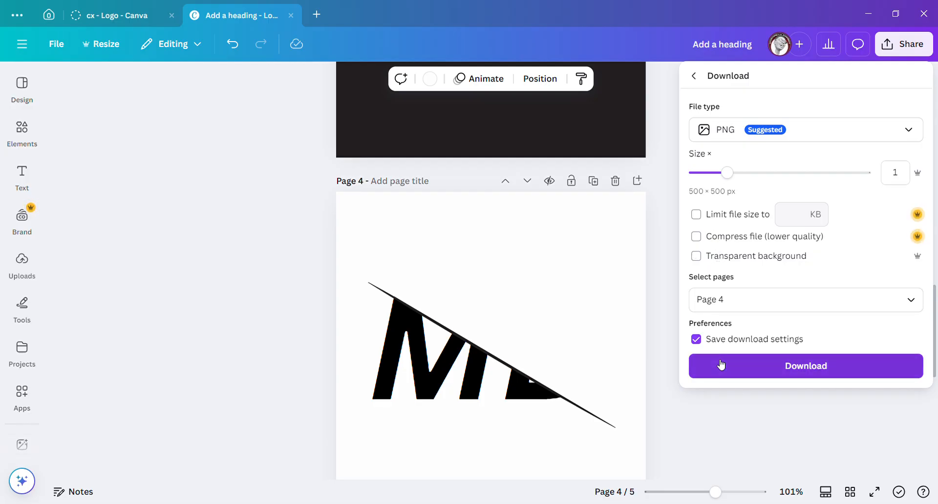
click(721, 365)
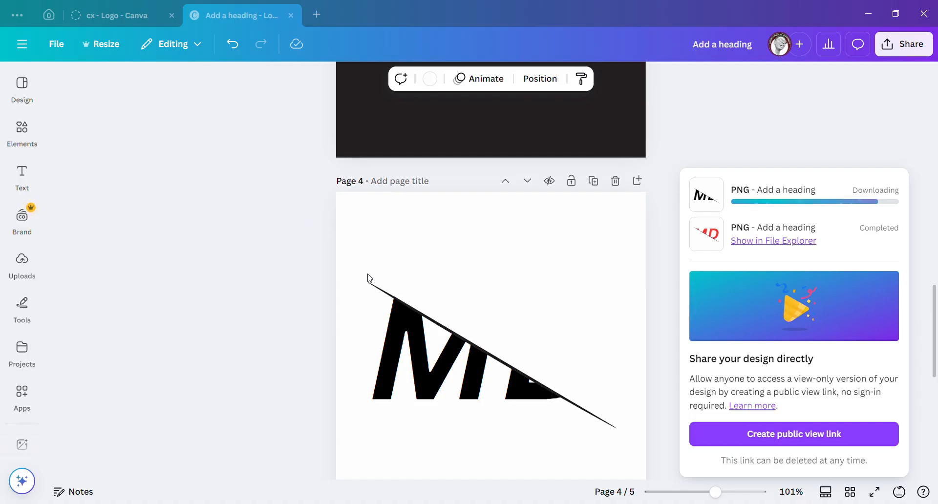
Step: Dismiss the download notice, add a blank page 6 after page 5 and paste the downloaded red MD half onto it
click(478, 327)
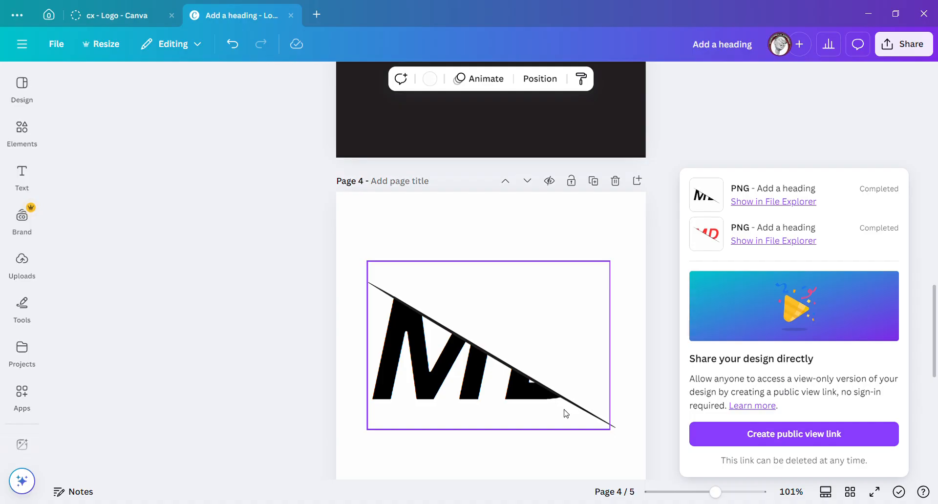
scroll(560, 402, down, 5)
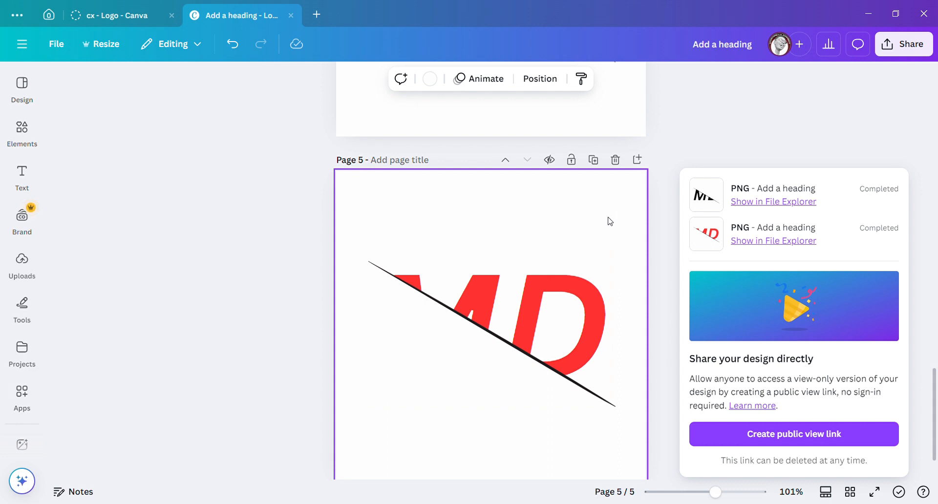
scroll(610, 222, up, 6)
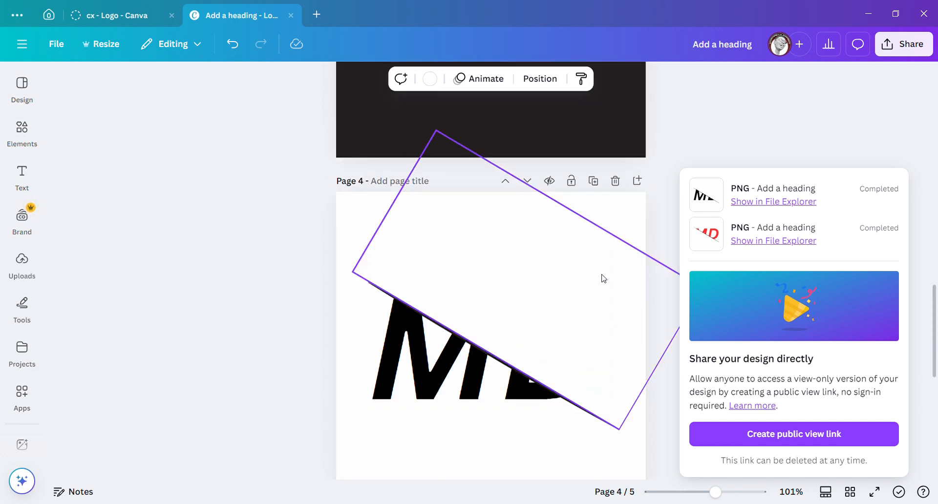
scroll(606, 279, down, 6)
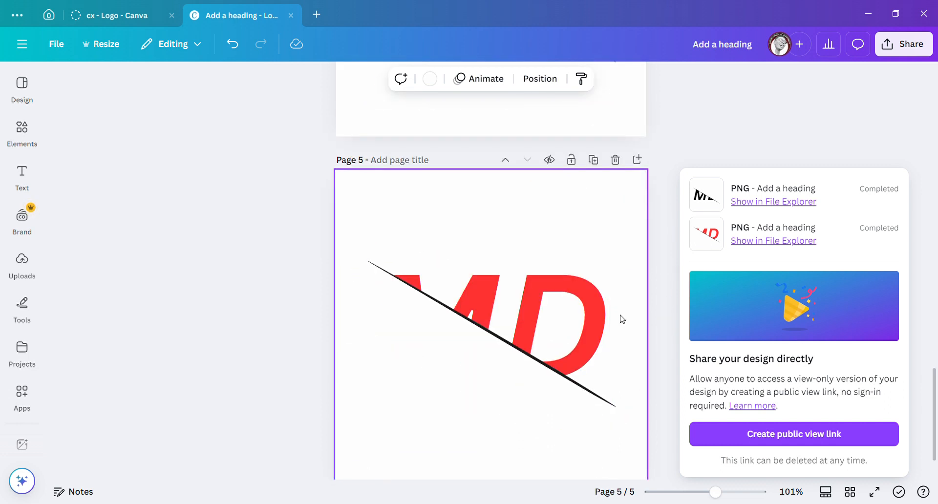
click(886, 160)
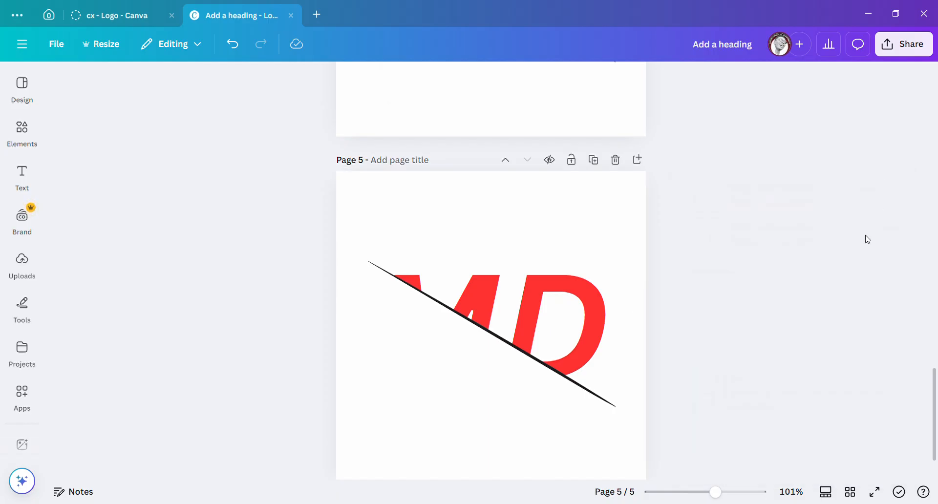
scroll(586, 421, down, 1)
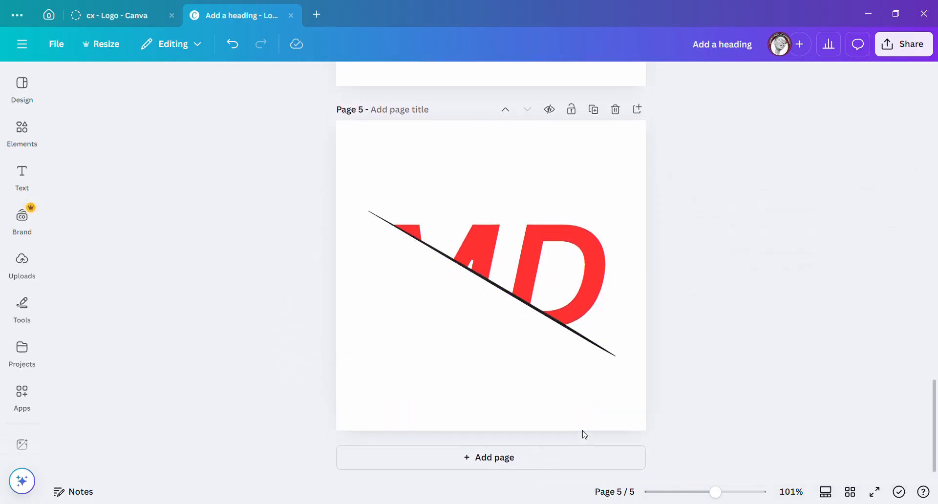
click(576, 465)
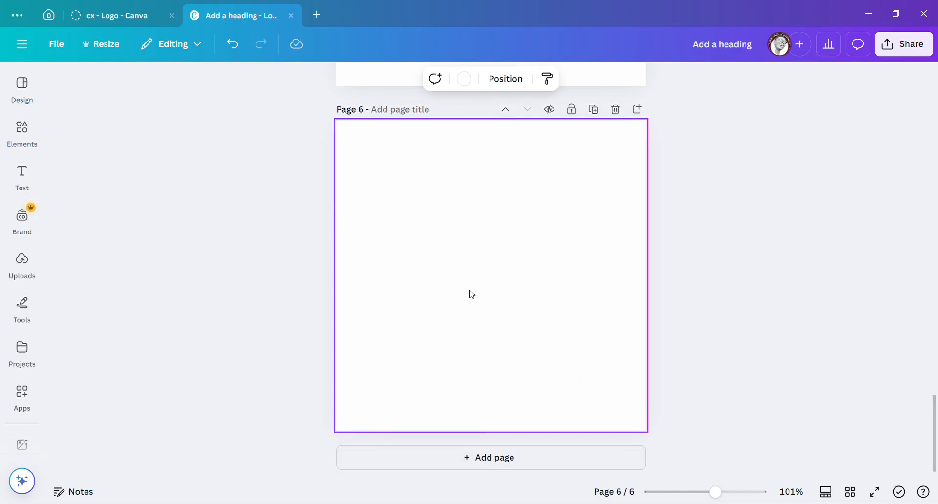
key(alt+Tab)
key(ctrl+v)
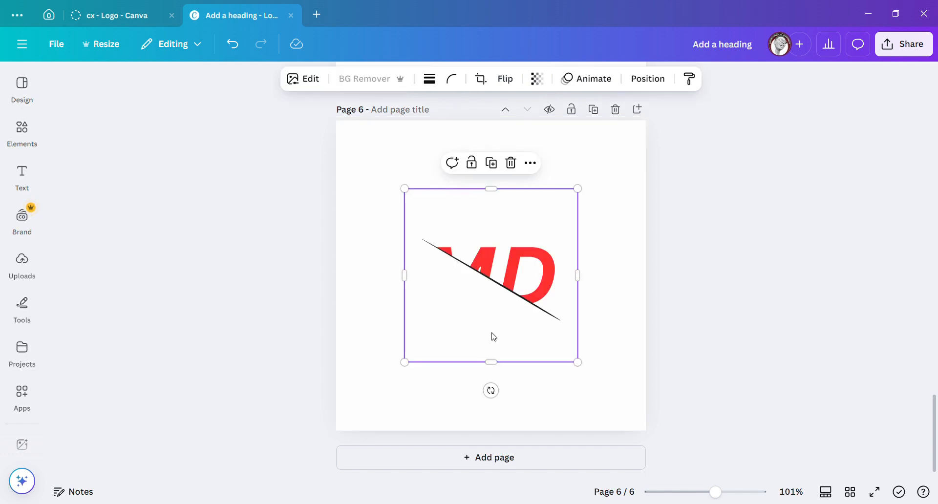
Step: Crop the empty space below and above the red MD image and move it to the page's upper-right corner
drag(501, 366, 502, 329)
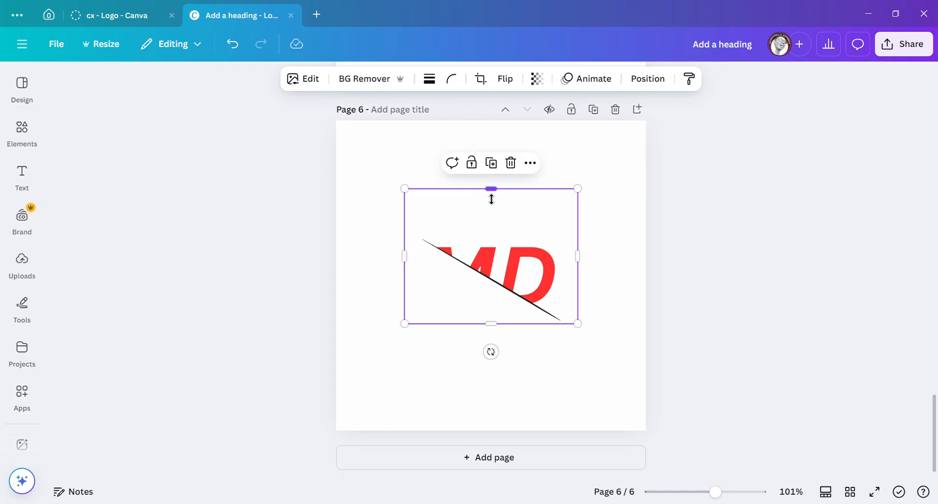
drag(492, 199, 495, 241)
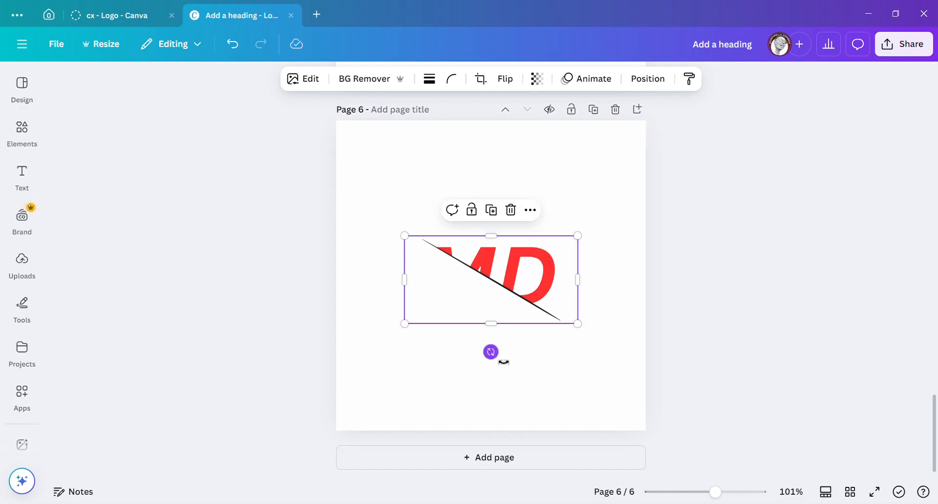
click(562, 368)
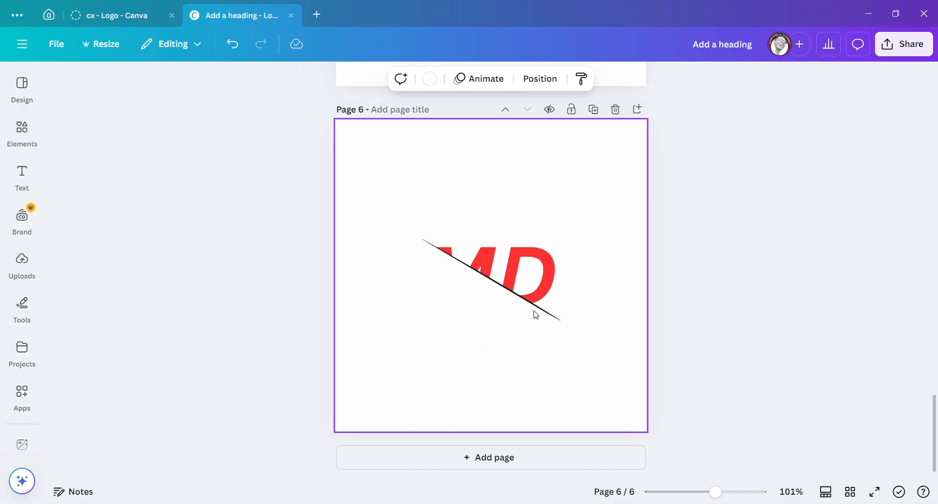
drag(536, 294, 587, 179)
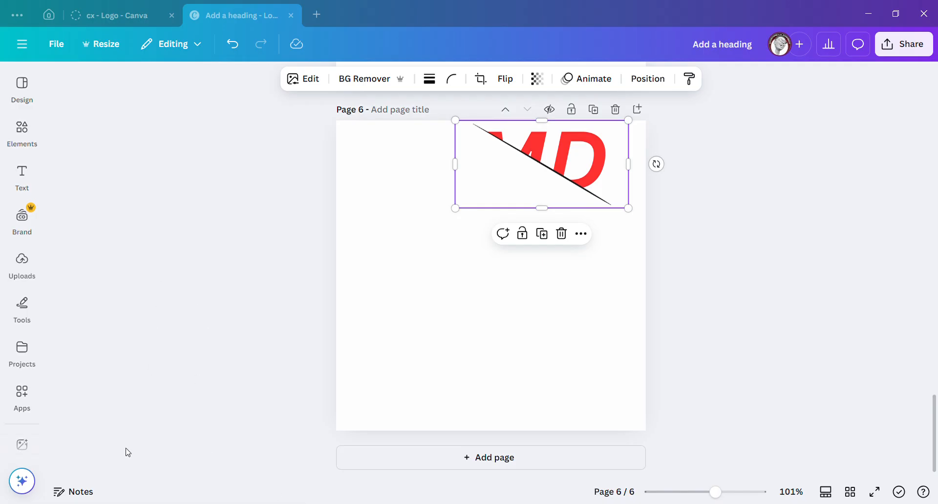
click(437, 361)
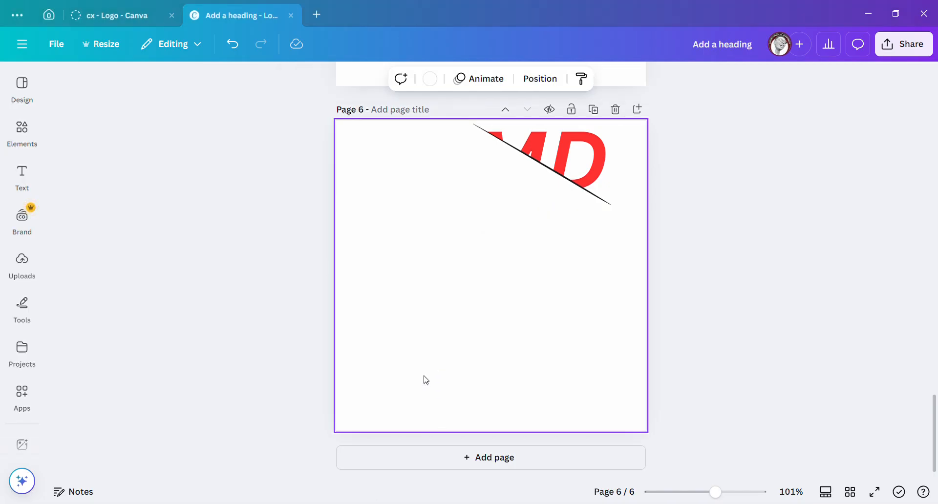
Step: Paste the downloaded black MD half onto page 6 and crop the empty space above and below its letters
key(ctrl+v)
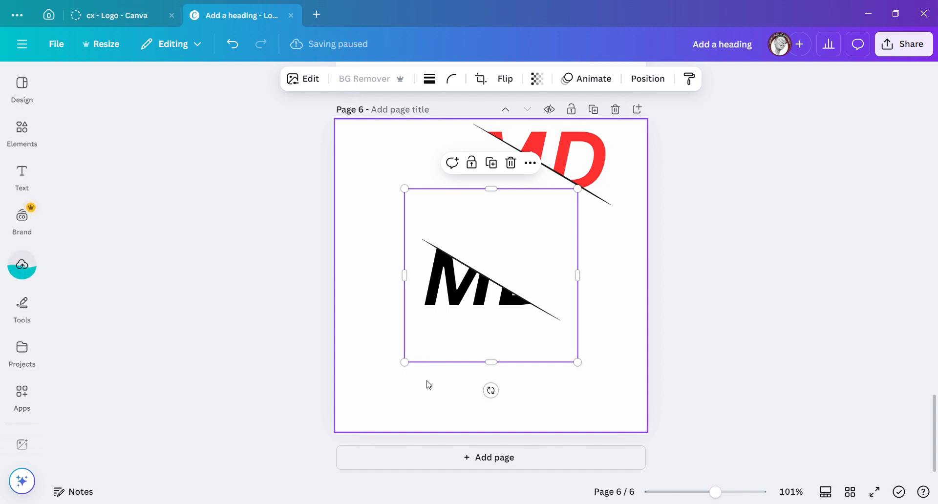
drag(491, 189, 497, 254)
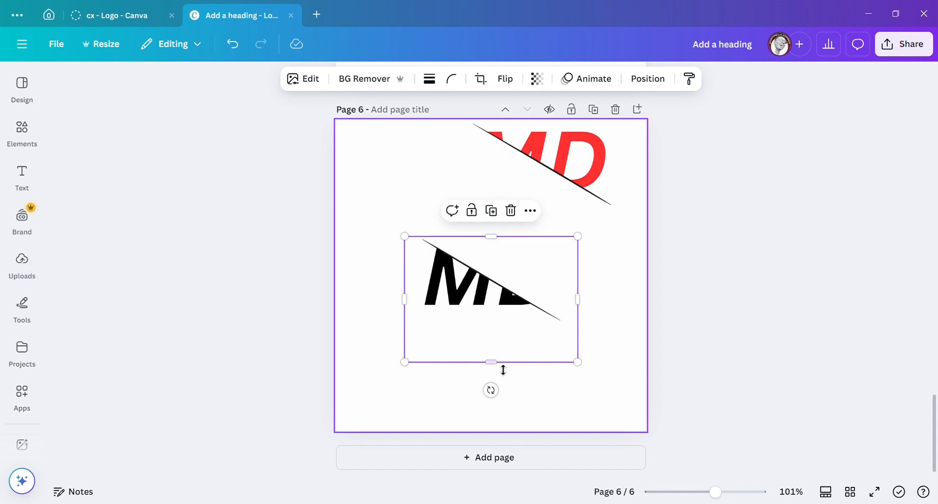
drag(503, 369, 507, 327)
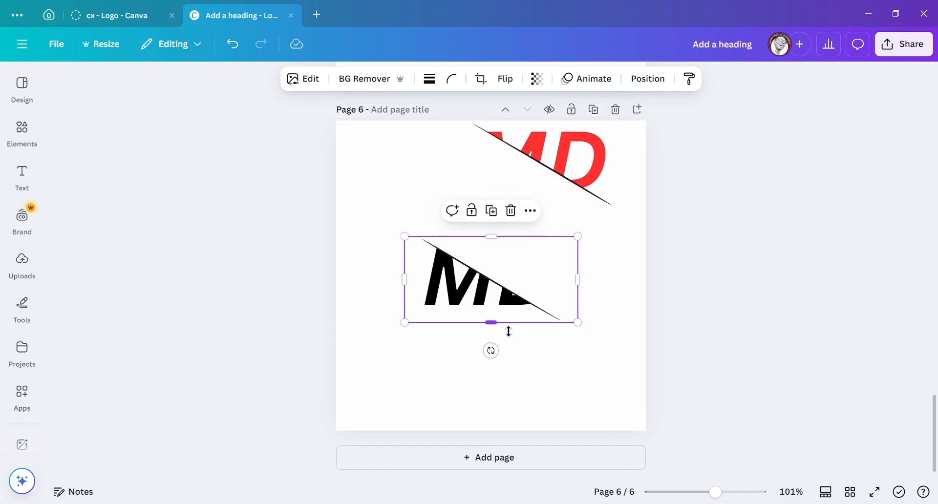
click(465, 365)
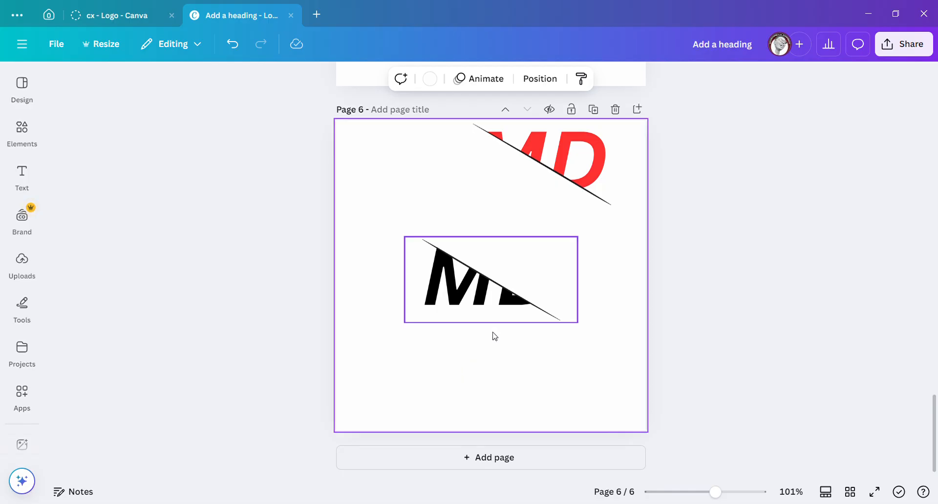
Step: Try to place the red MD half over the black half and undo the move
click(466, 293)
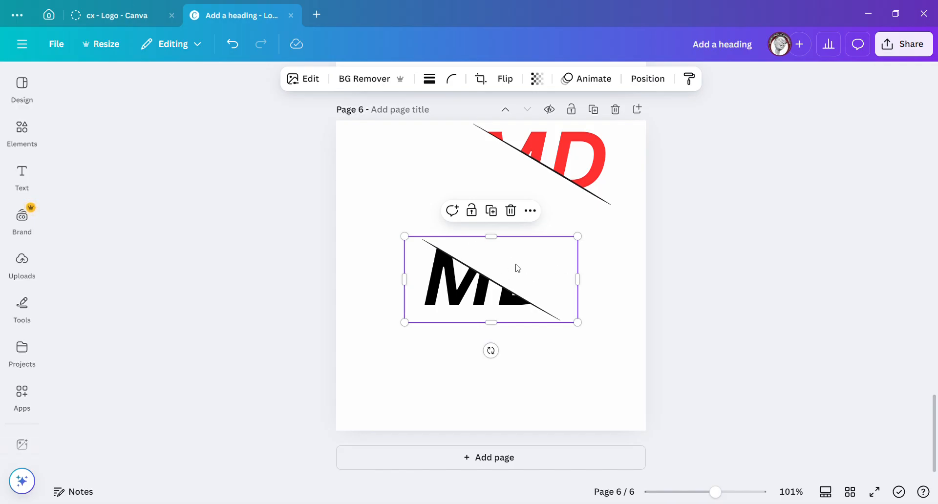
click(633, 277)
drag(559, 163, 517, 251)
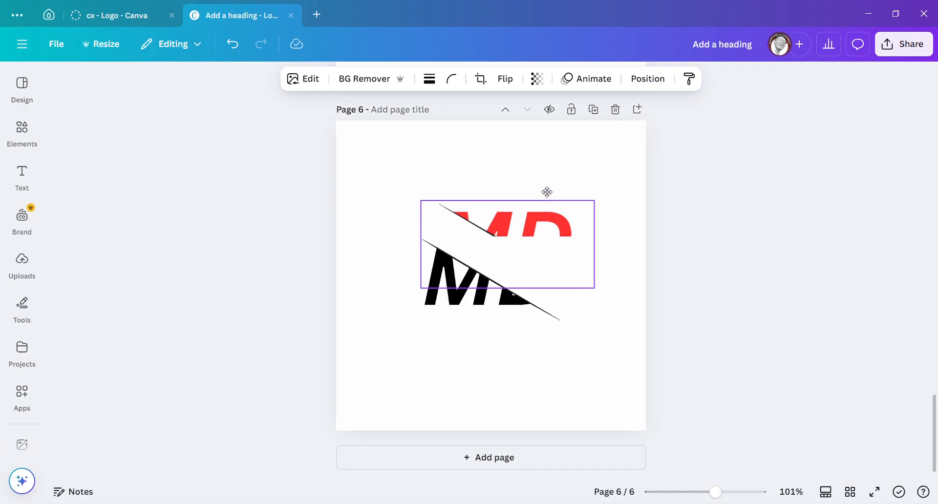
key(ctrl+z)
Step: Move the black MD half slightly down and left on page 6 and remove the backgrounds of both MD images
drag(473, 281, 442, 298)
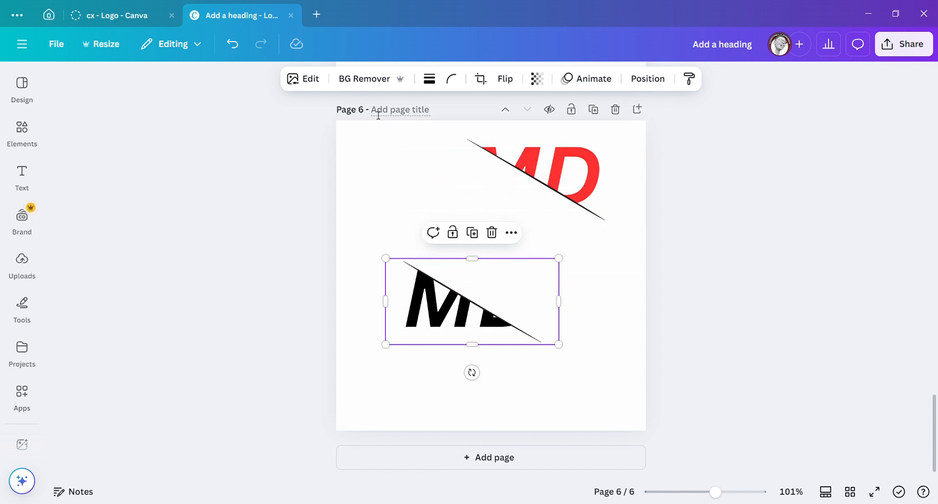
click(372, 83)
click(365, 86)
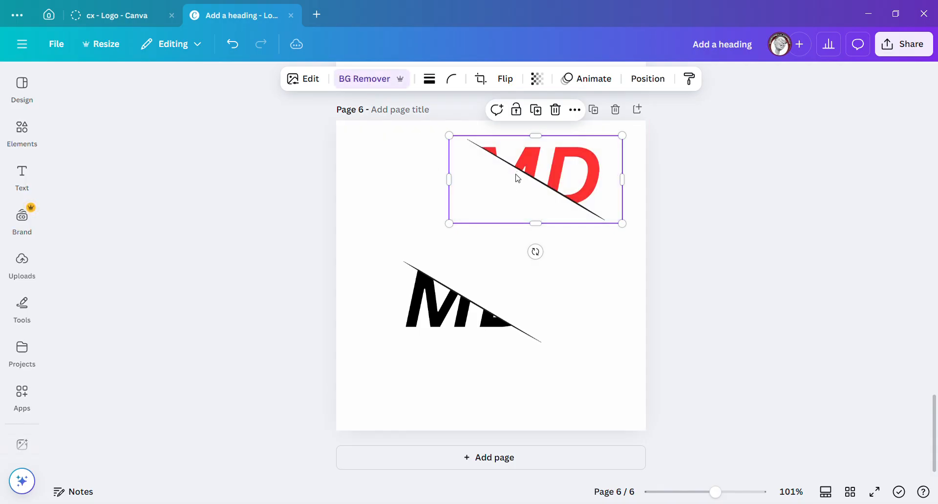
Step: Place the red MD half over the black half on page 6 so the two parts line up
drag(517, 178, 486, 299)
click(477, 197)
click(540, 215)
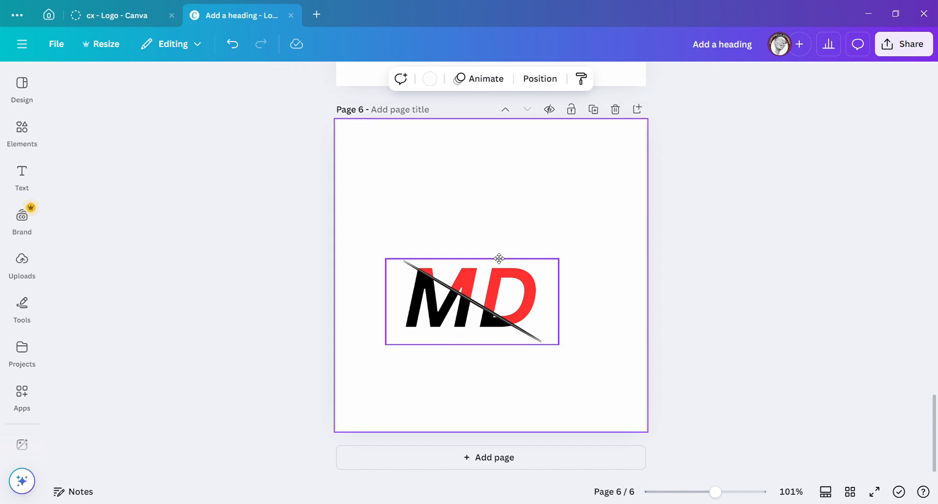
Step: Separate the two MD halves, moving the black half down and the red half up on page 6
click(487, 277)
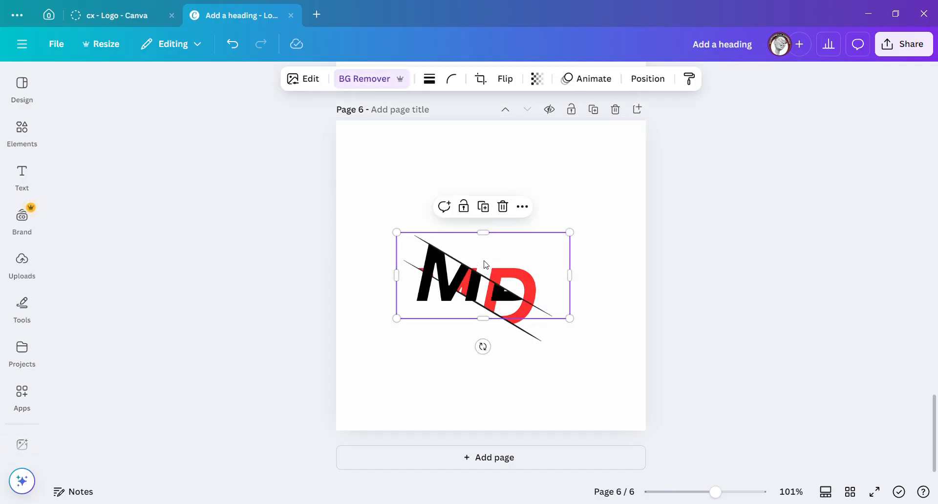
drag(486, 264, 464, 327)
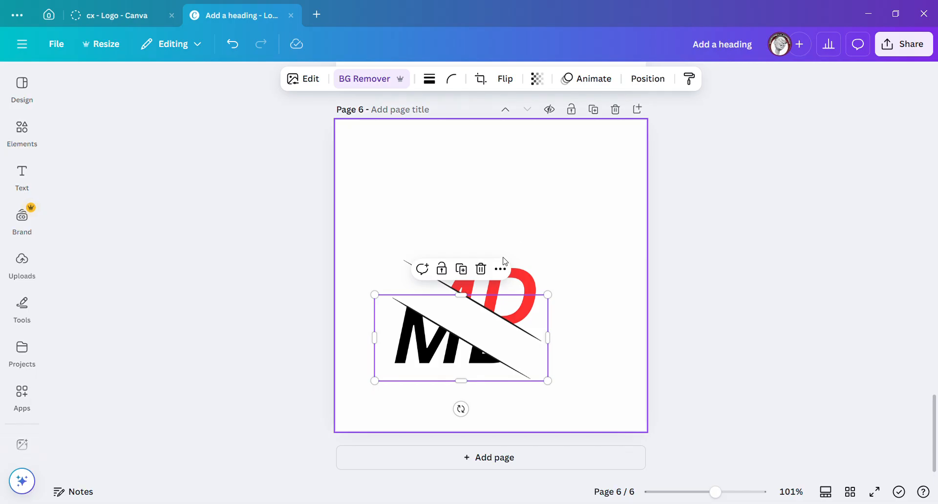
drag(504, 261, 500, 196)
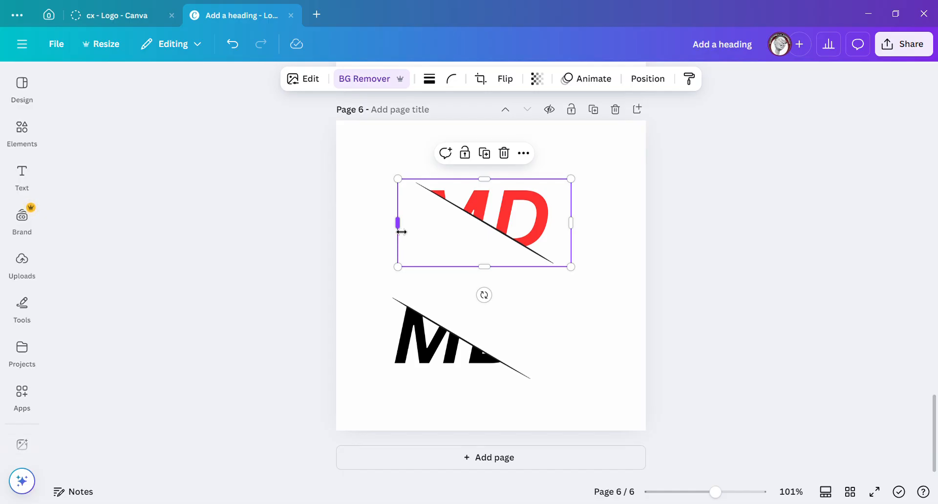
Step: Enlarge the red MD half to a width of about 400 and extend its frame upward and downward around the whole slice line
drag(401, 232, 383, 235)
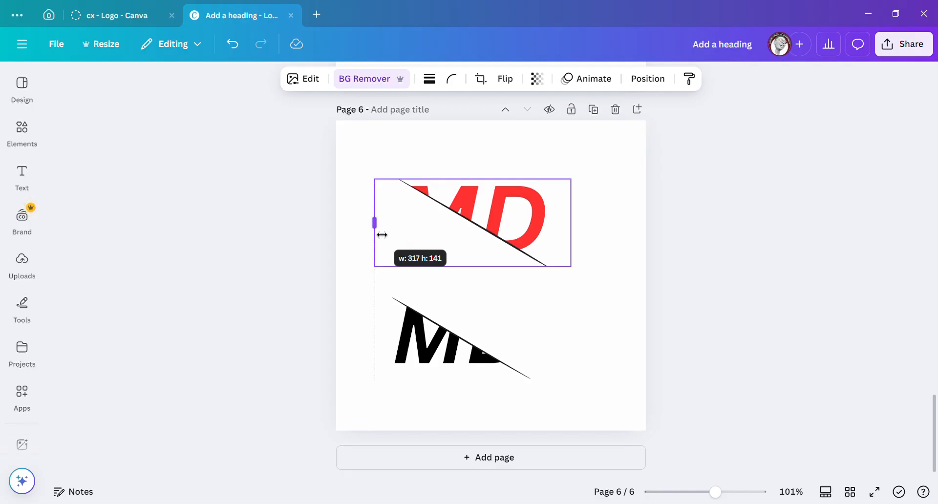
drag(382, 235, 376, 236)
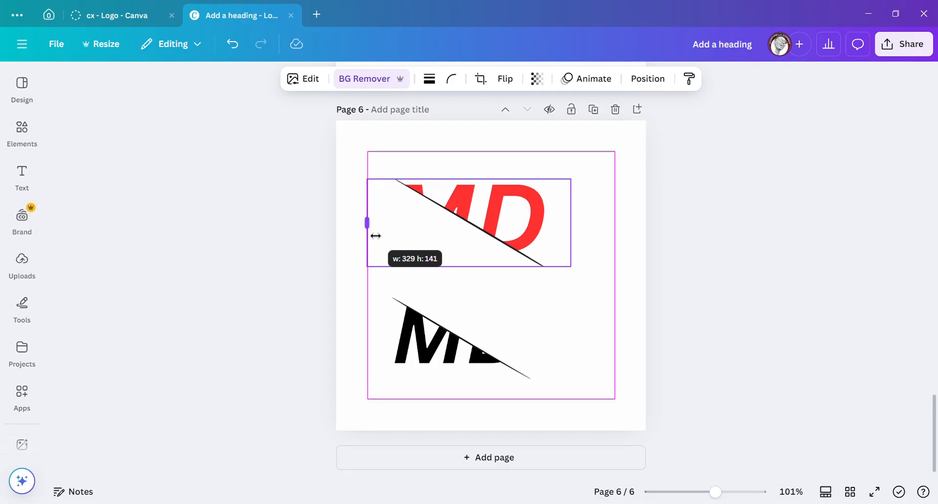
drag(376, 236, 375, 235)
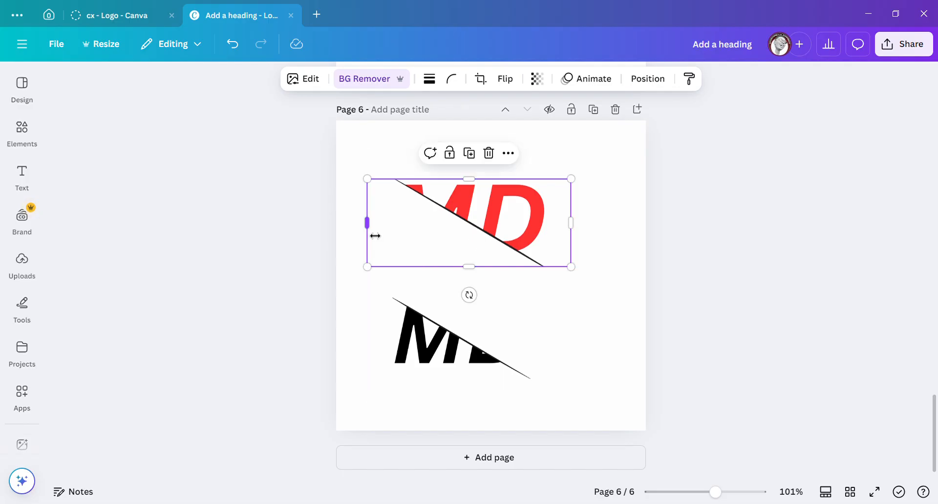
drag(581, 231, 621, 239)
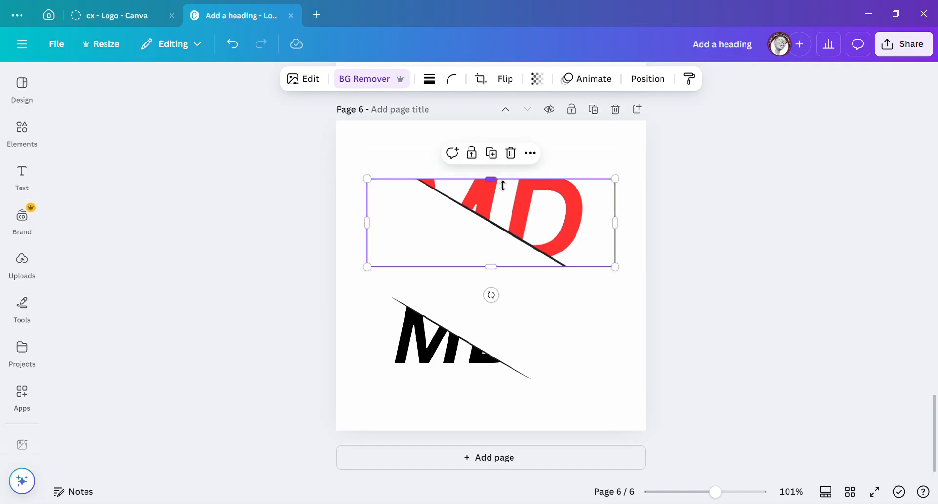
drag(503, 186, 503, 172)
drag(504, 171, 512, 156)
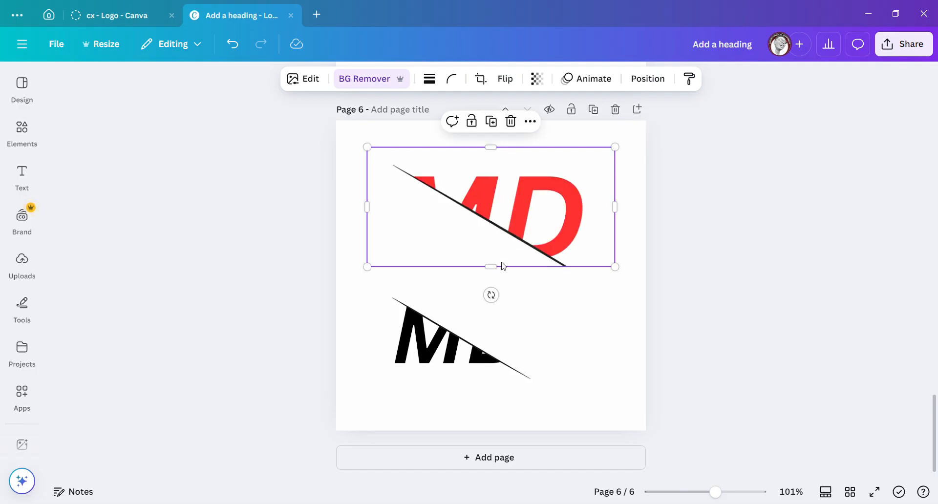
mouse_move(498, 274)
mouse_down()
mouse_move(498, 298)
mouse_move(501, 291)
mouse_up()
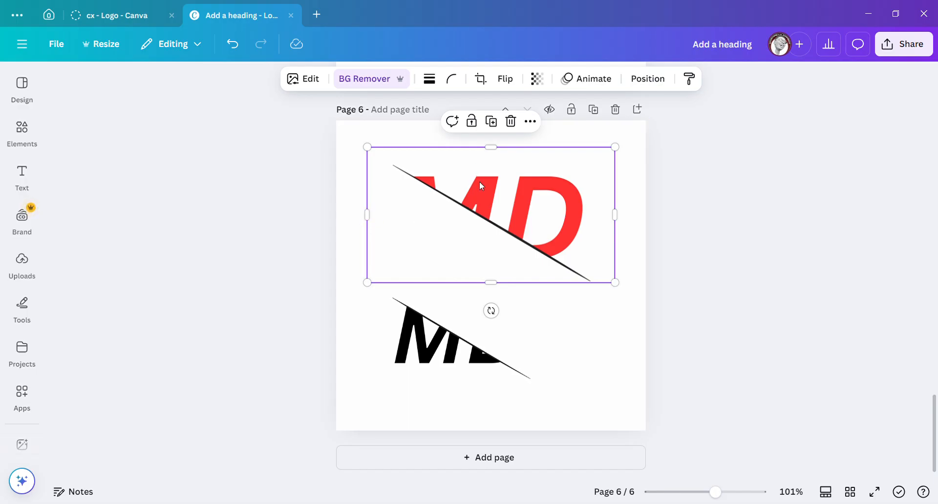
Step: Enlarge the black MD half to a width of about 401 and extend its frame around the whole slice line
click(557, 353)
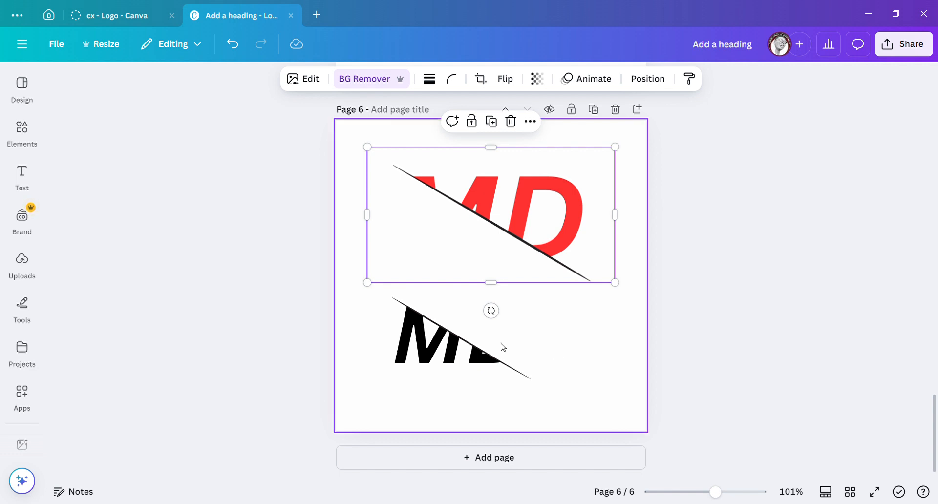
click(490, 351)
drag(548, 338, 629, 349)
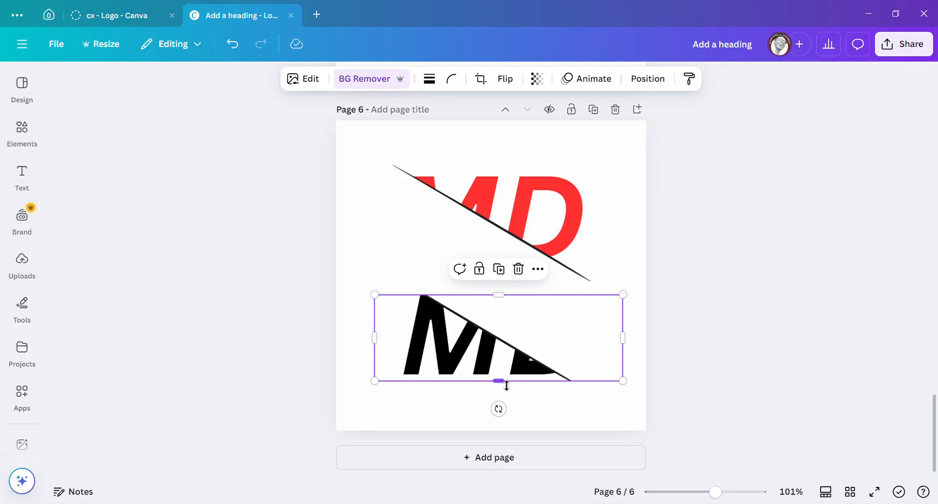
drag(507, 386, 504, 431)
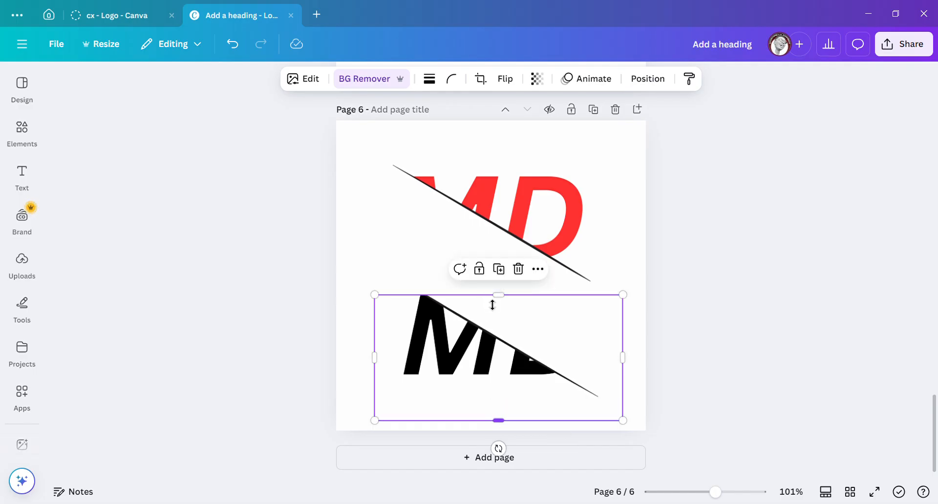
drag(501, 295, 499, 280)
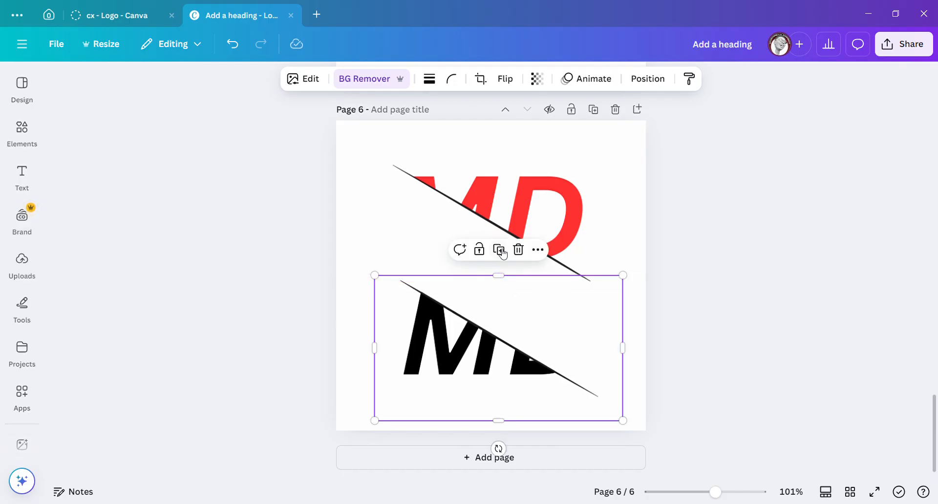
Step: Trim the empty space above the red MD half to a frame height of about 194
click(489, 157)
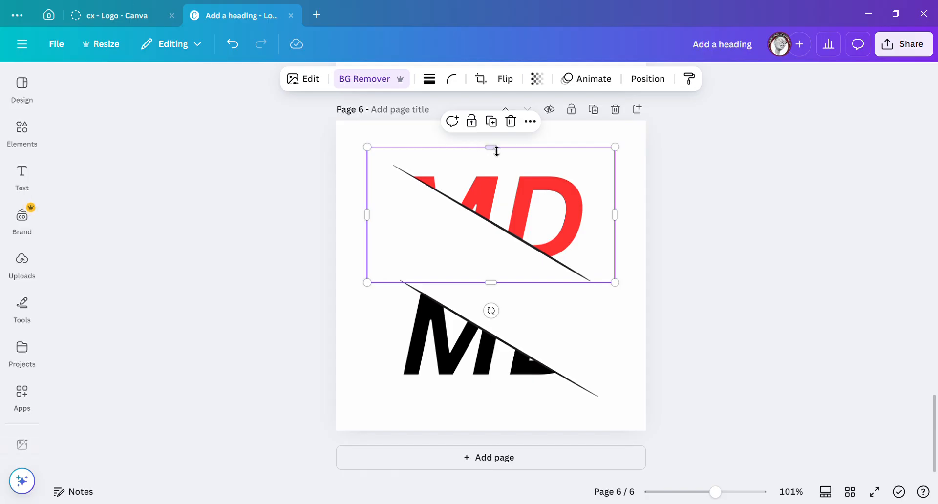
drag(497, 152, 502, 167)
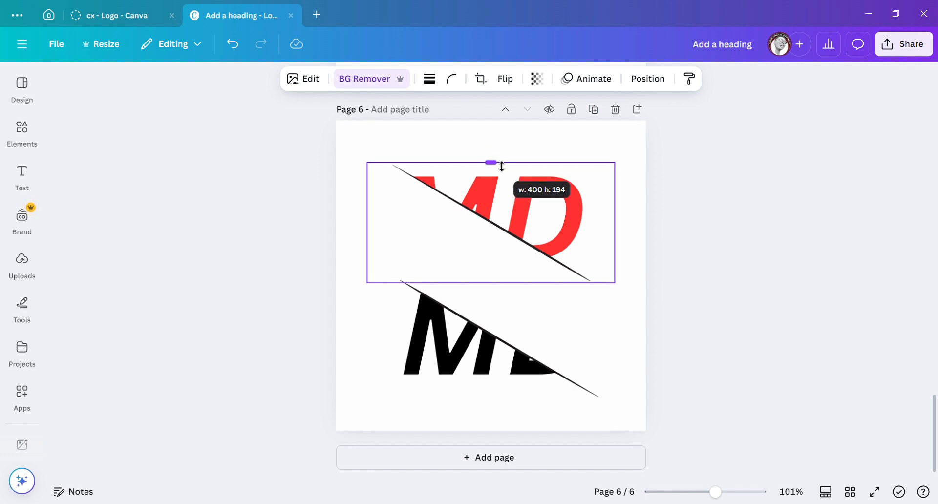
drag(502, 167, 502, 166)
Step: Trim the empty space above and below the black MD half and shift it slightly down on page 6
click(513, 336)
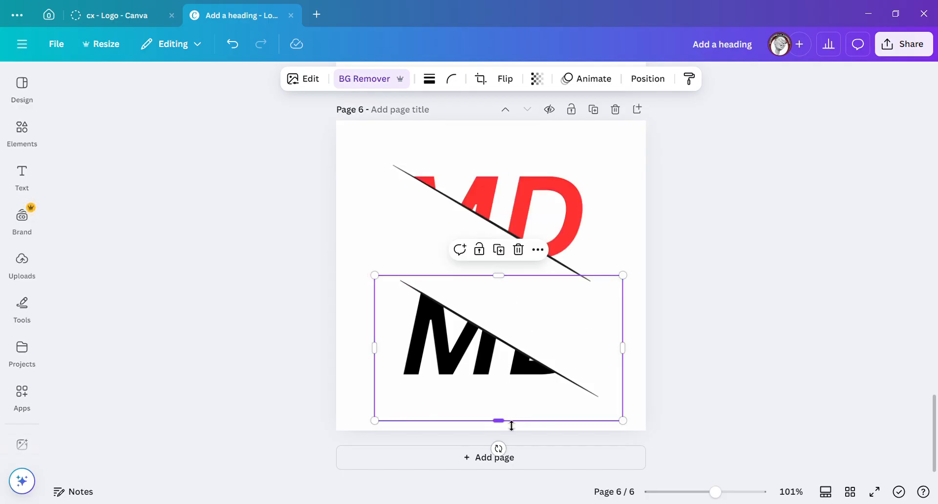
drag(512, 419, 518, 404)
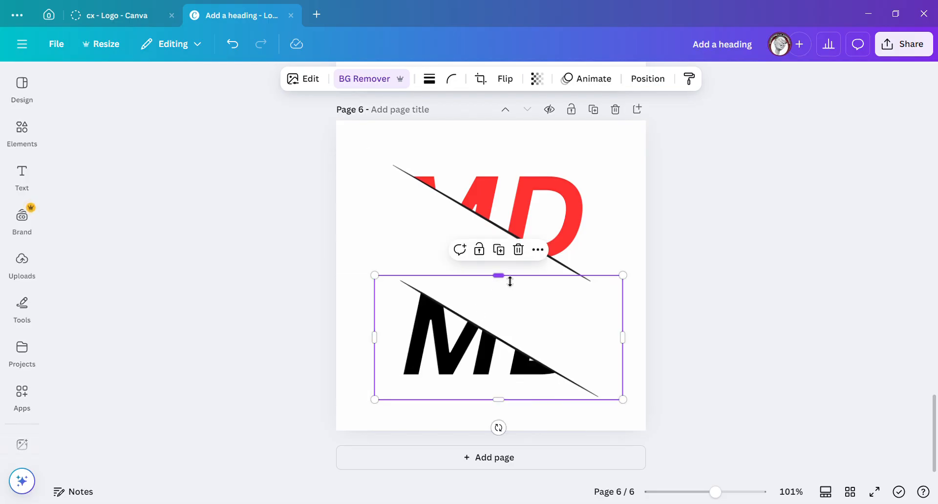
drag(513, 283, 514, 320)
drag(512, 380, 514, 397)
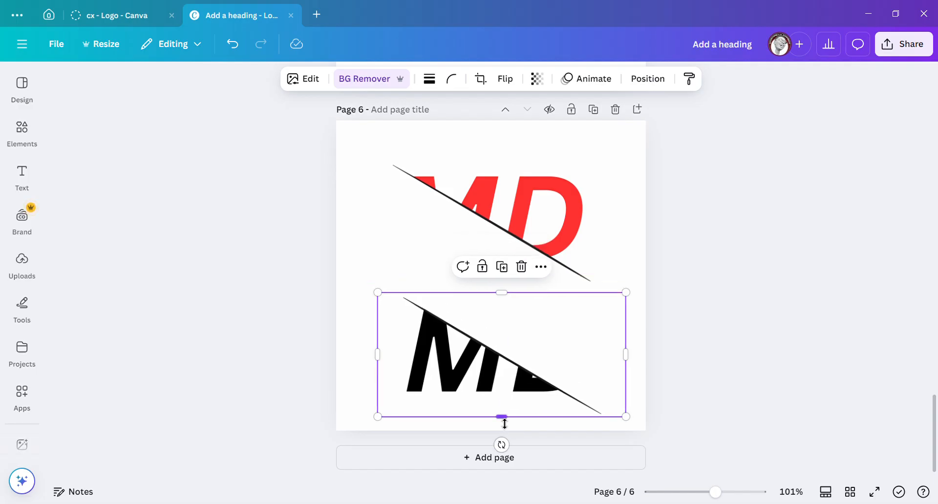
mouse_move(508, 419)
mouse_down()
mouse_move(509, 411)
mouse_move(513, 422)
mouse_up()
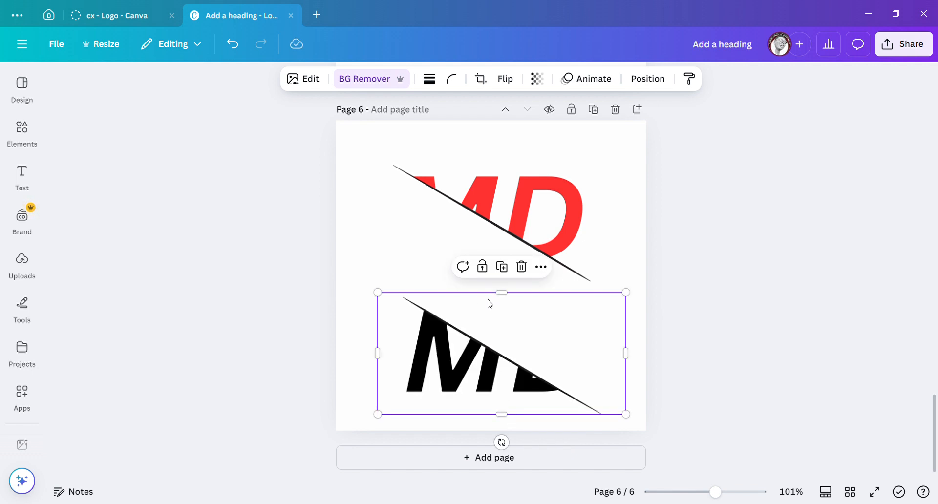
mouse_move(503, 297)
mouse_down()
mouse_move(503, 283)
mouse_move(511, 307)
mouse_up()
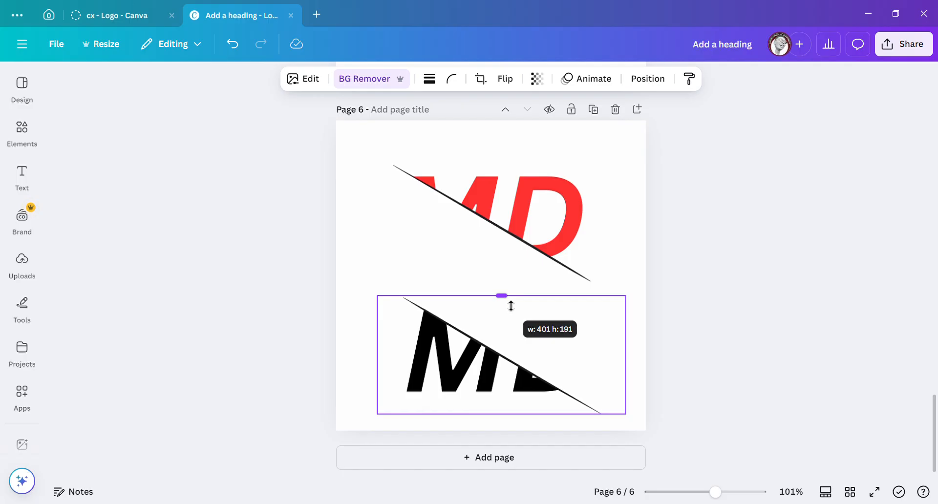
drag(511, 305, 507, 297)
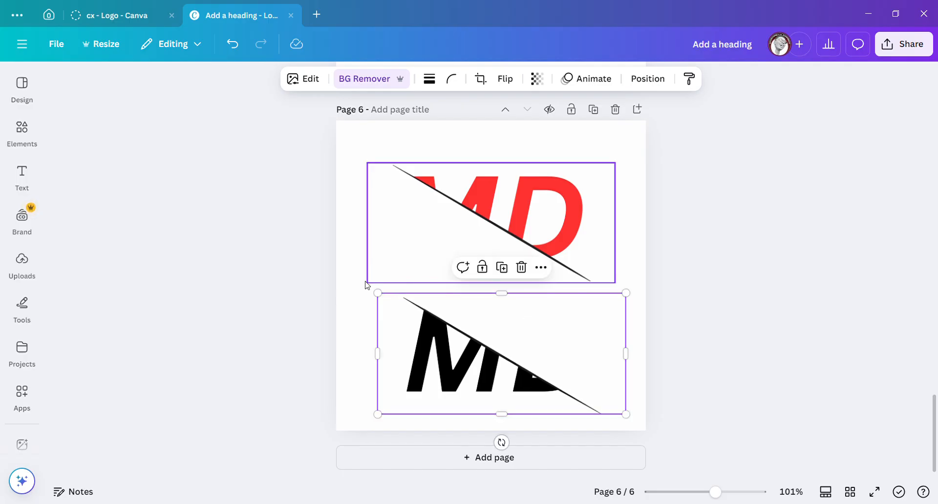
Step: Move the enlarged black MD half onto the red half so they form the complete two-tone letters
click(357, 298)
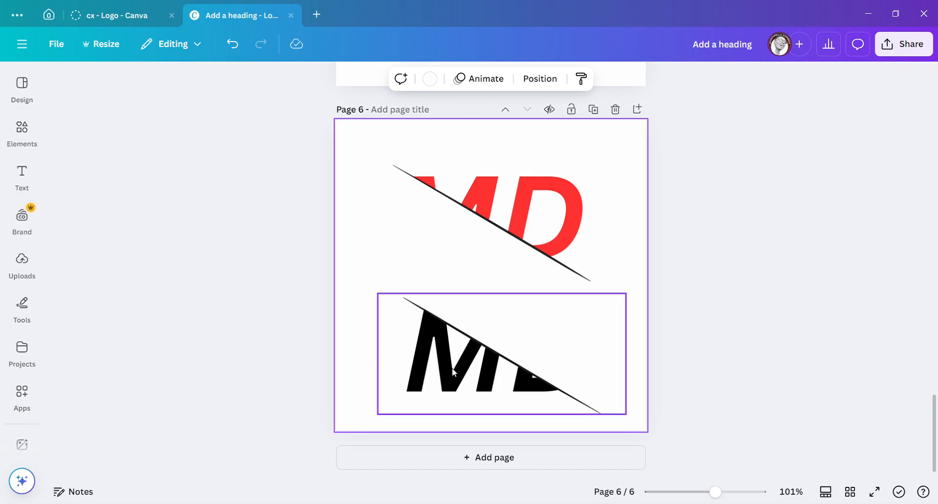
drag(451, 368, 445, 240)
click(468, 319)
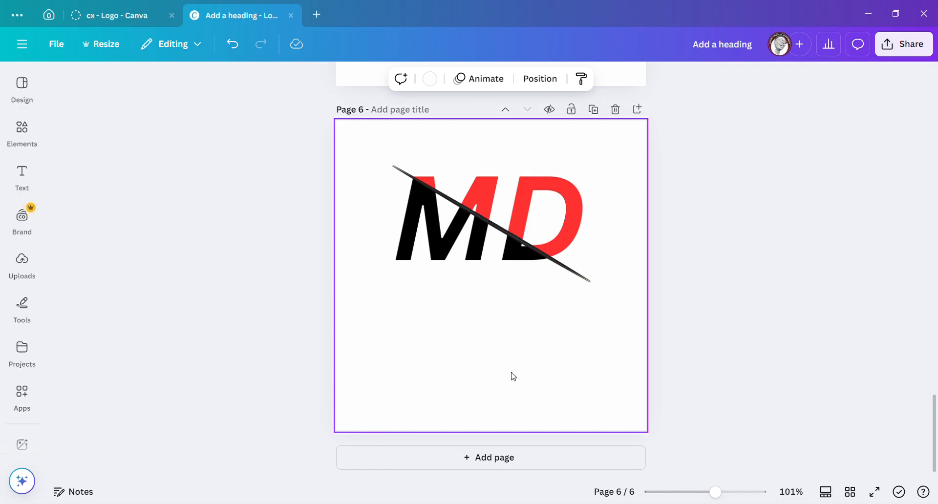
Step: Compare the combined MD letters on page 6 with the finished MEO'S DELIGHT logo on page 3
scroll(511, 373, up, 6)
scroll(512, 371, up, 12)
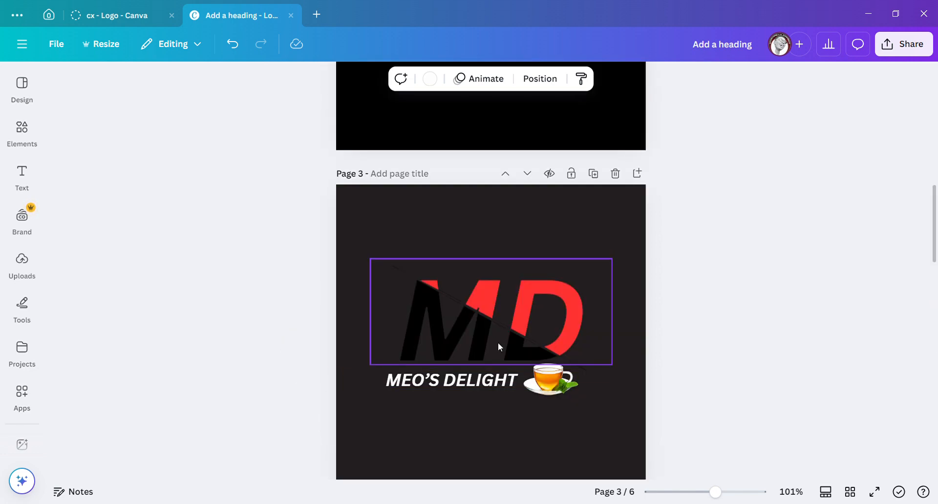
scroll(498, 344, down, 15)
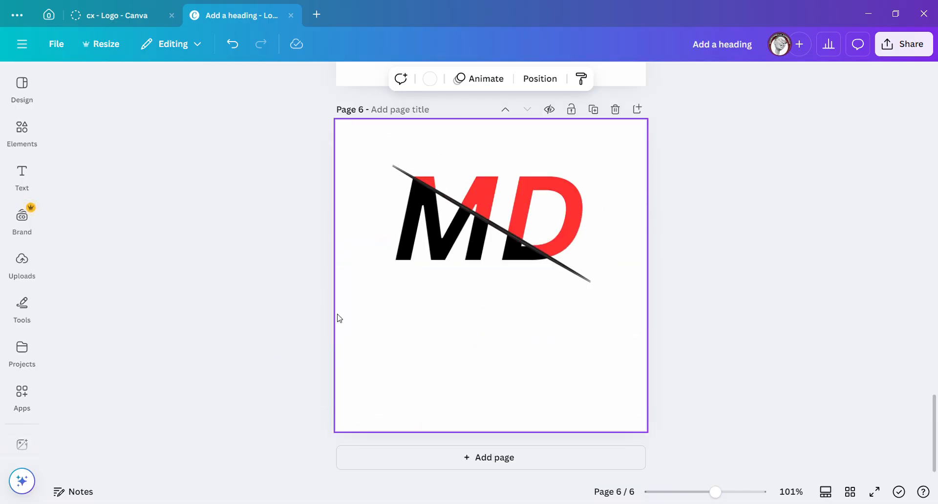
scroll(383, 313, up, 20)
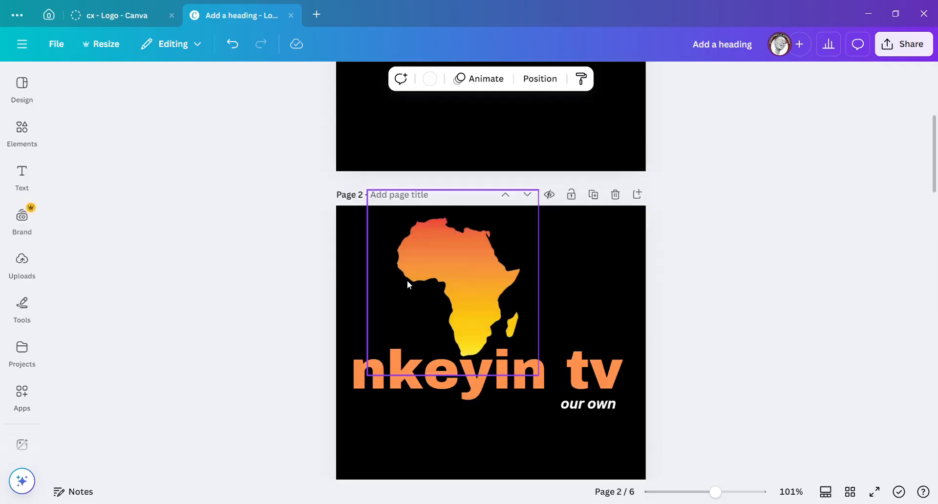
scroll(373, 310, down, 10)
scroll(443, 284, up, 5)
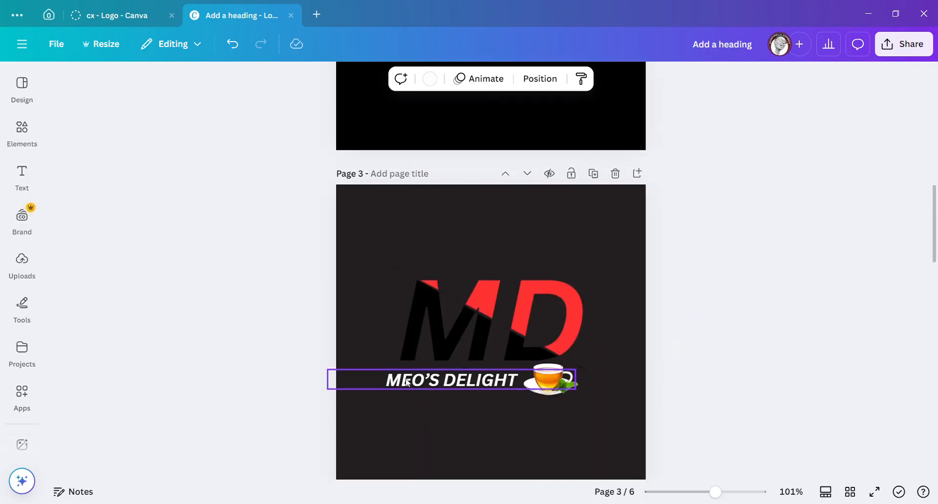
scroll(406, 367, down, 15)
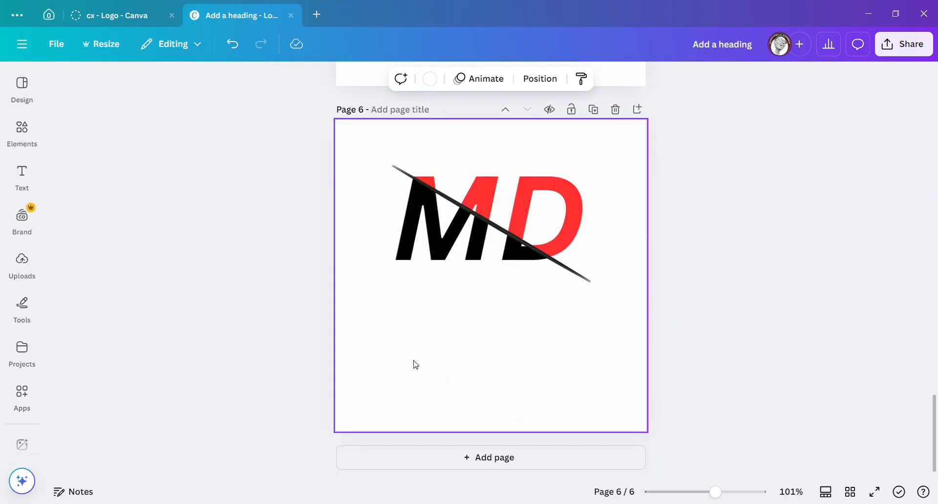
Step: Add paragraph text boxes beneath the MD letters on page 6 and undo the last change
click(27, 176)
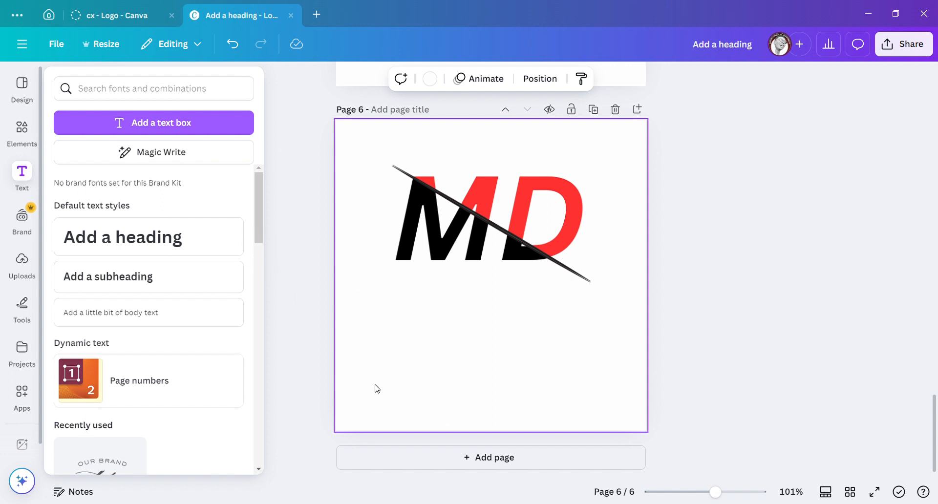
click(230, 45)
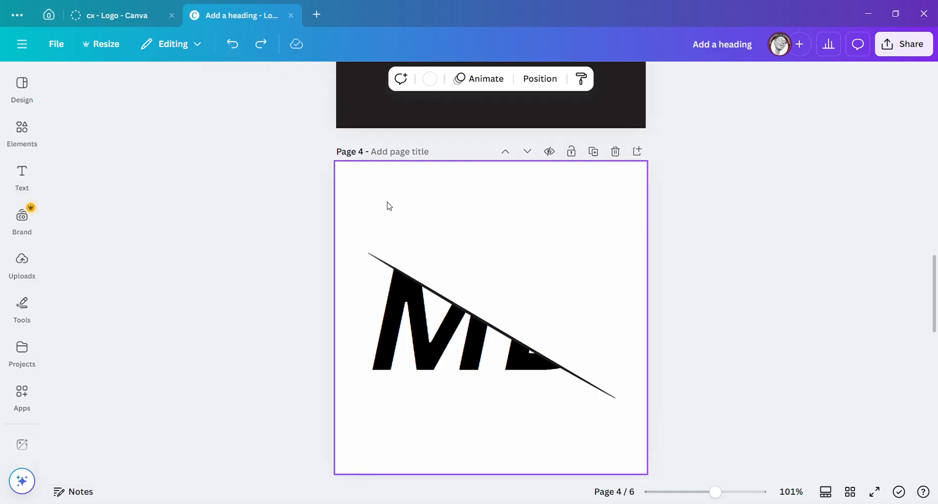
click(406, 333)
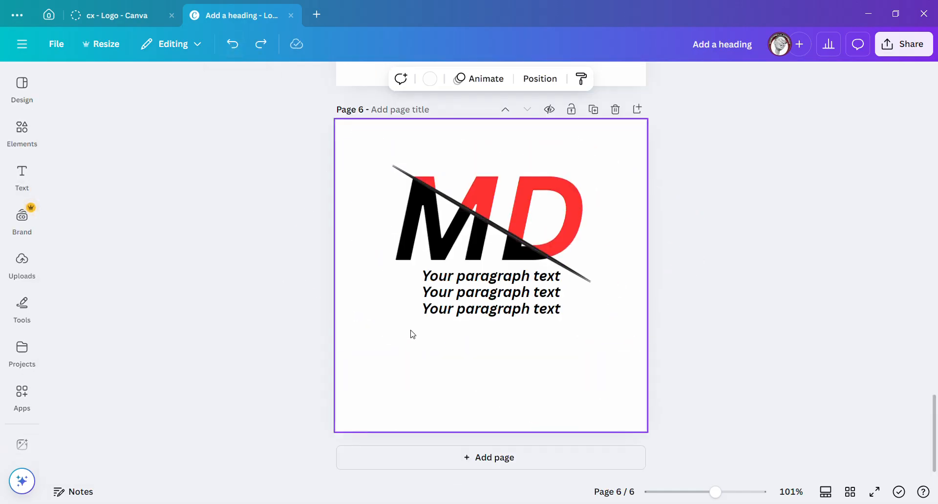
Step: Delete the two lower duplicate "Your paragraph text" boxes, keeping only the one directly beneath the MD letters
click(451, 314)
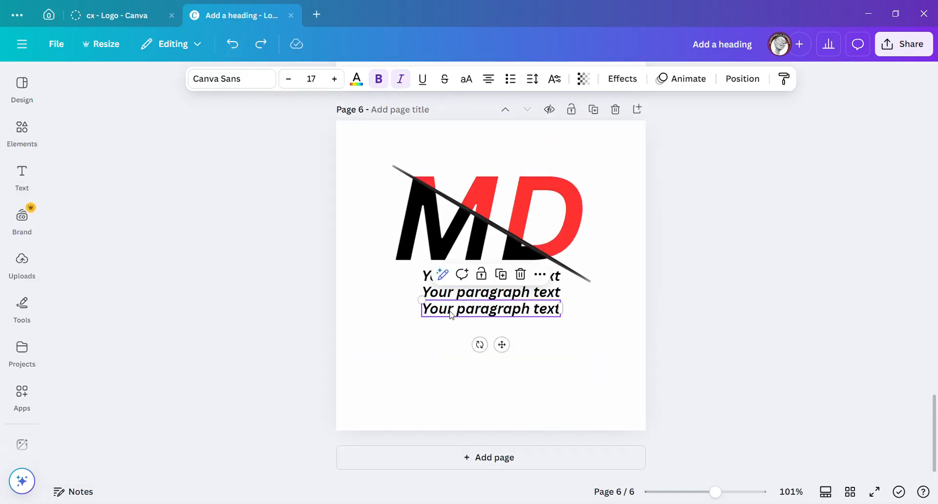
click(520, 274)
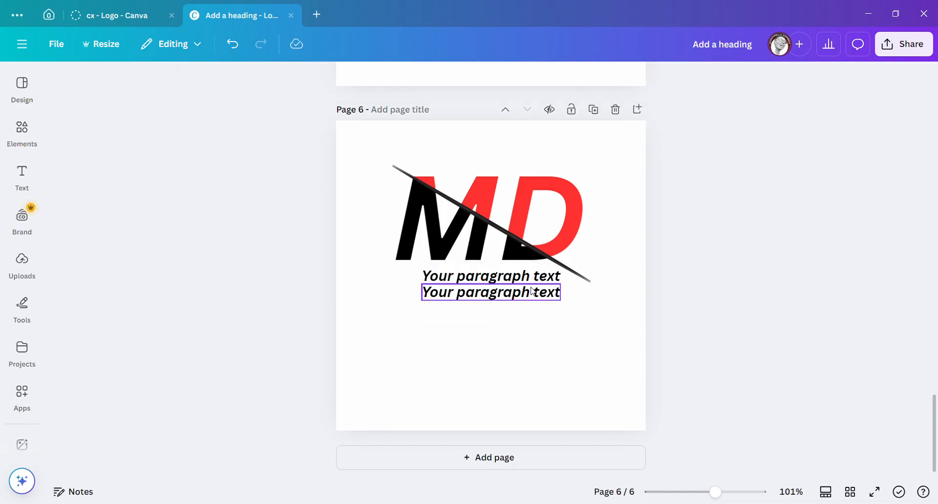
click(533, 292)
click(520, 258)
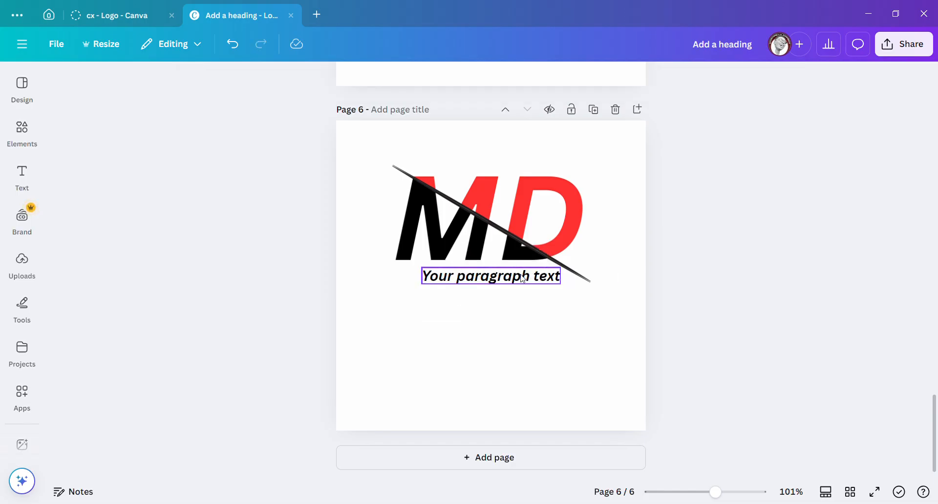
Step: Move the paragraph text box lower beneath the MD letters and replace its text with MEO'S DELIGHT
click(523, 278)
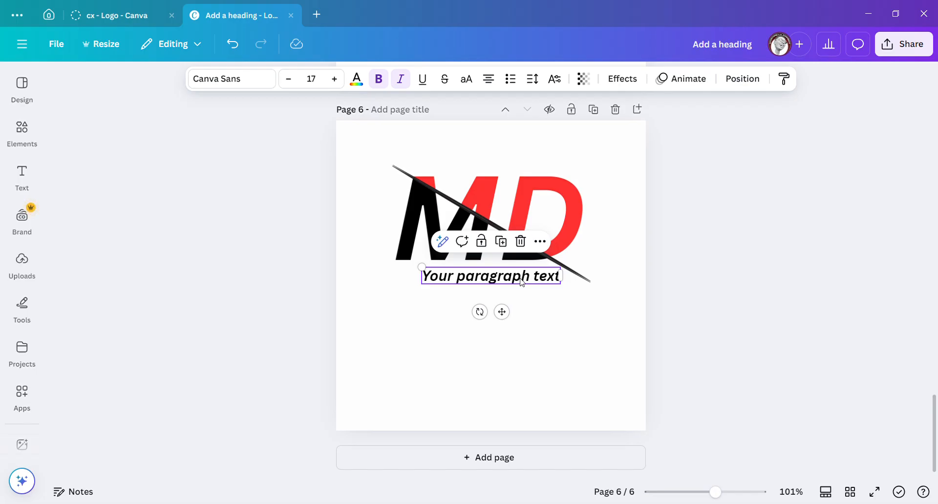
drag(503, 323, 507, 362)
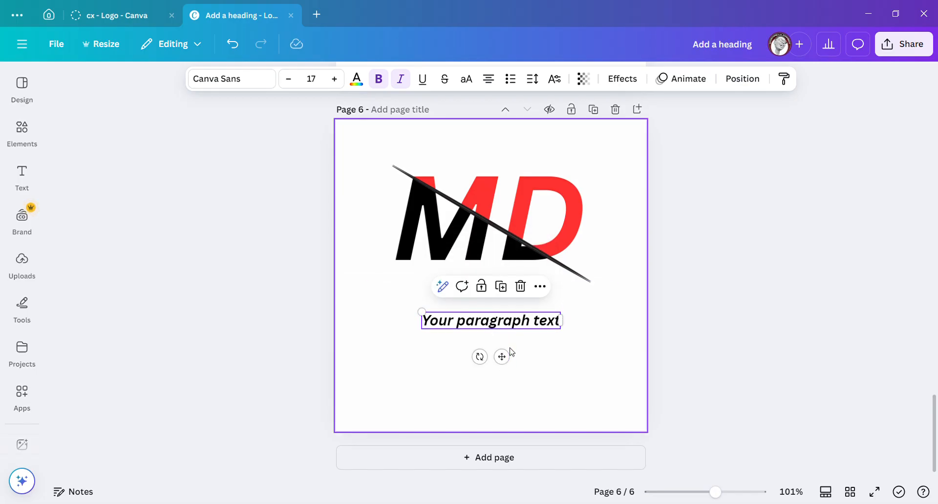
double_click(558, 326)
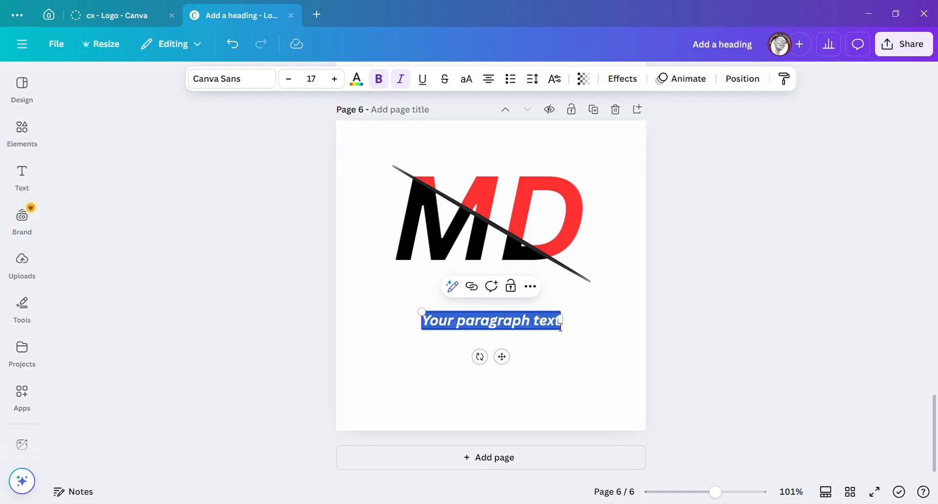
key(BackSpace)
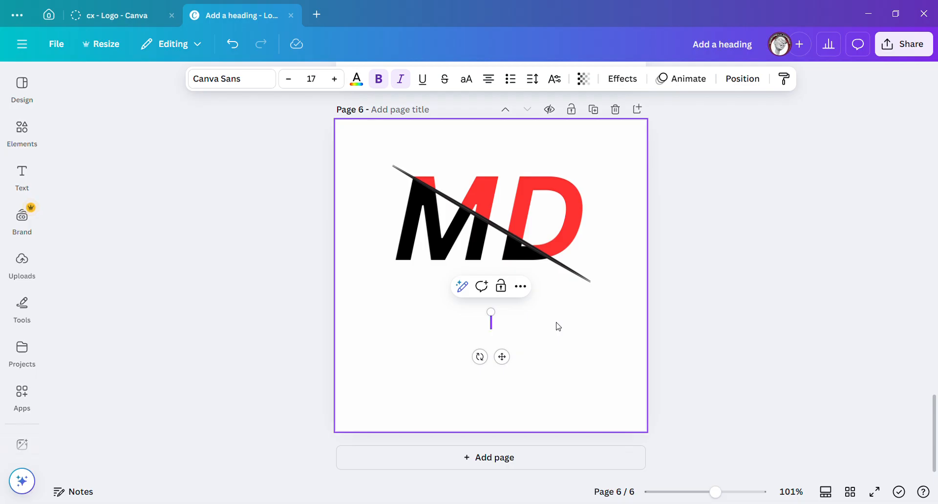
text(MEO)
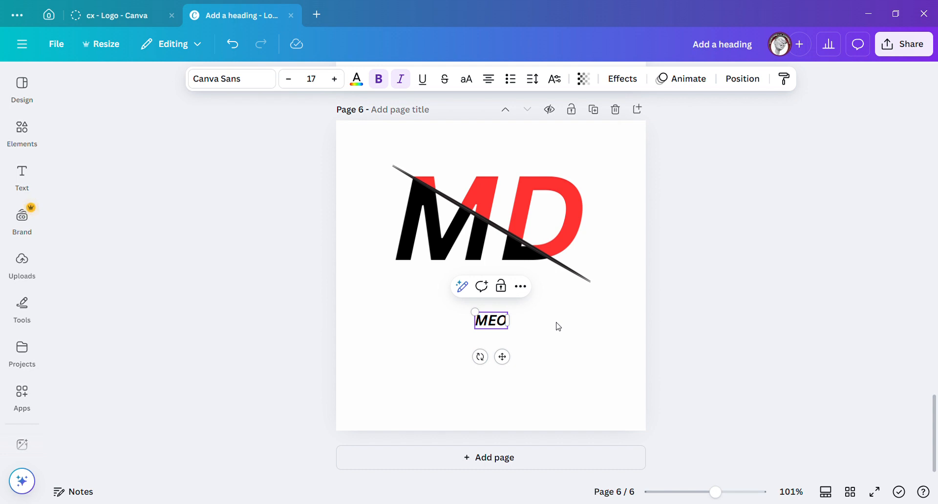
text('S)
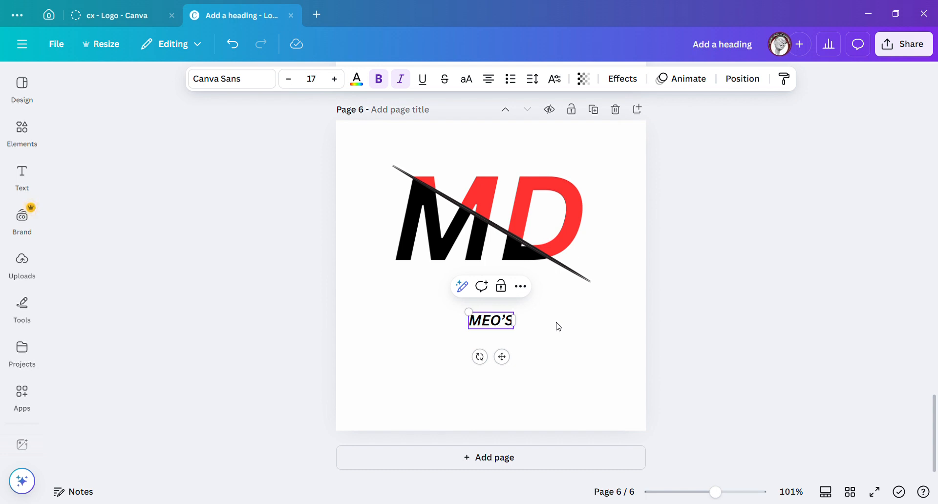
text( DELIGHT)
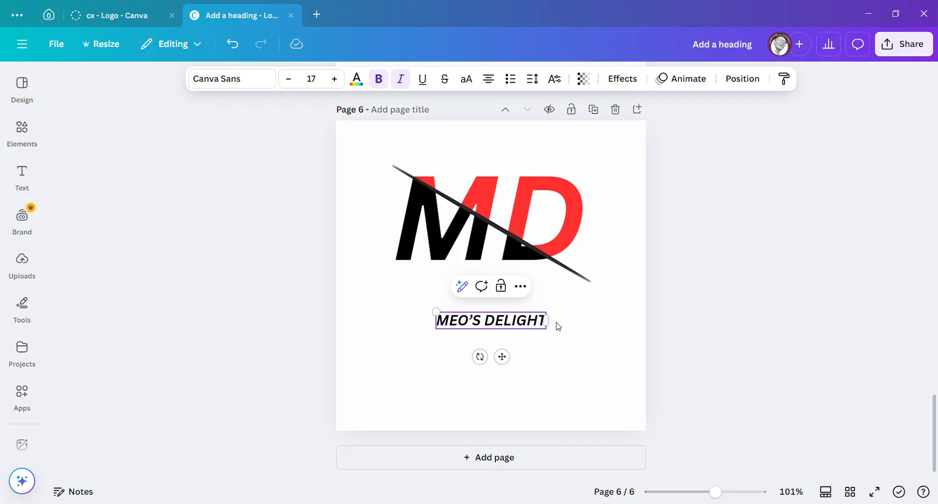
click(572, 350)
Step: Place the MEO'S DELIGHT text close beneath the MD letters, starting near the M's left edge like the finished logo on page 3
scroll(560, 343, up, 3)
scroll(558, 337, up, 10)
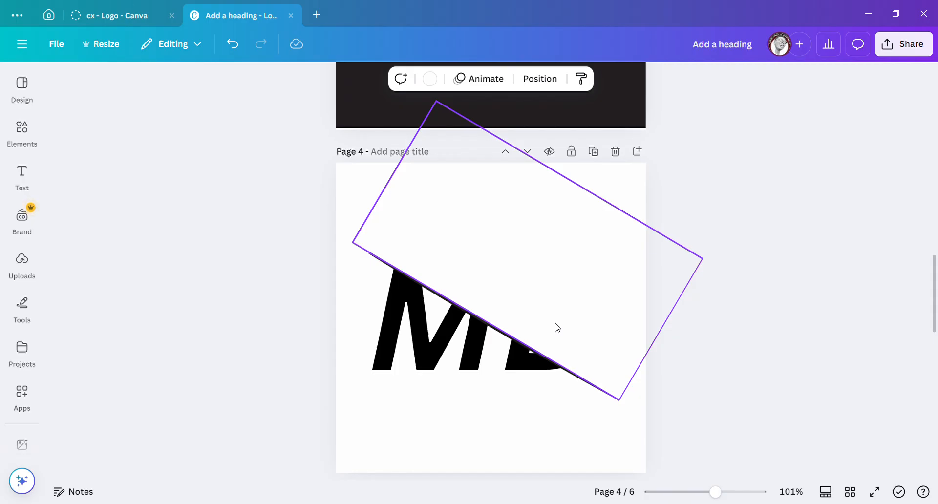
scroll(555, 323, up, 4)
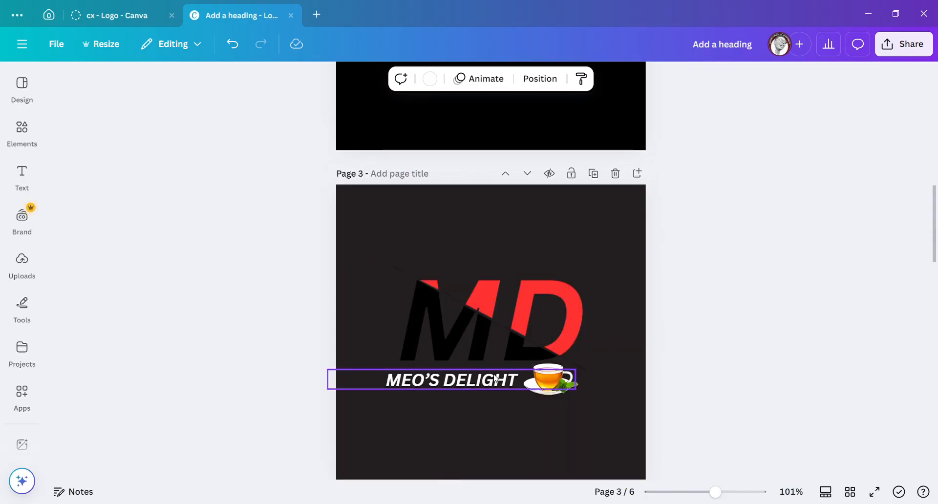
scroll(494, 378, down, 15)
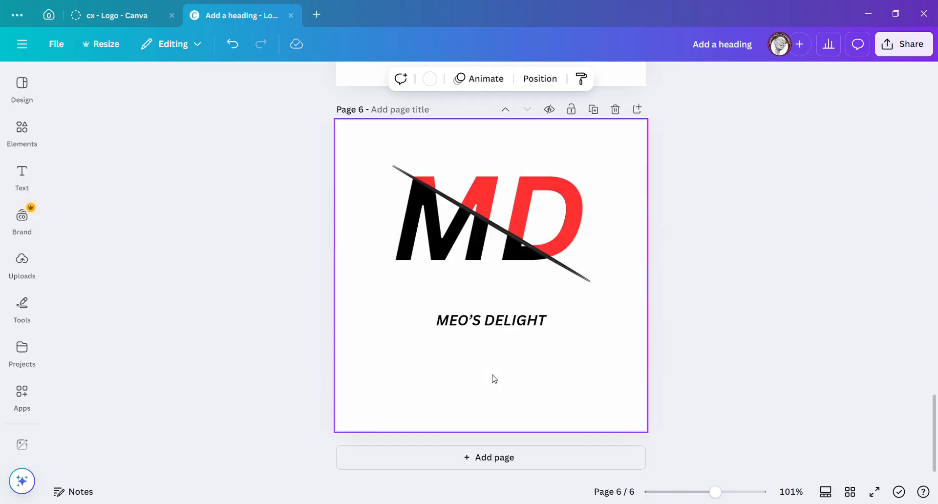
click(506, 331)
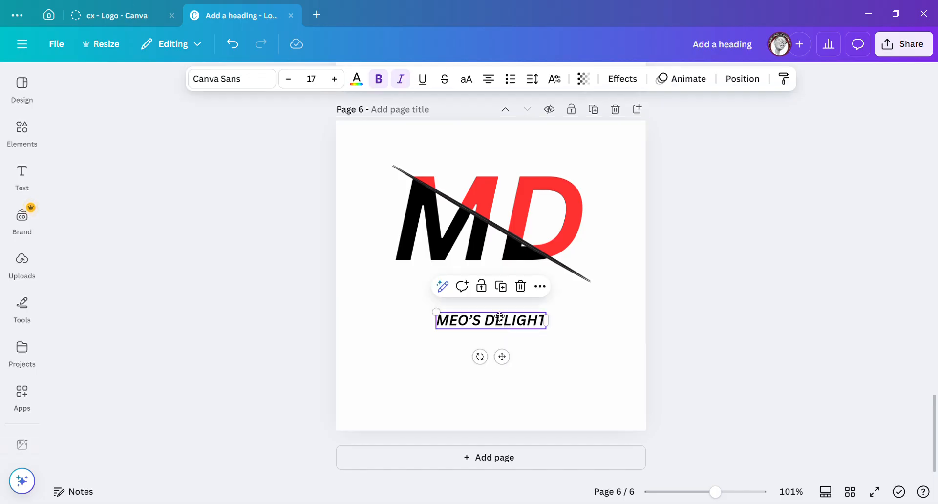
drag(506, 331, 468, 289)
drag(468, 290, 468, 290)
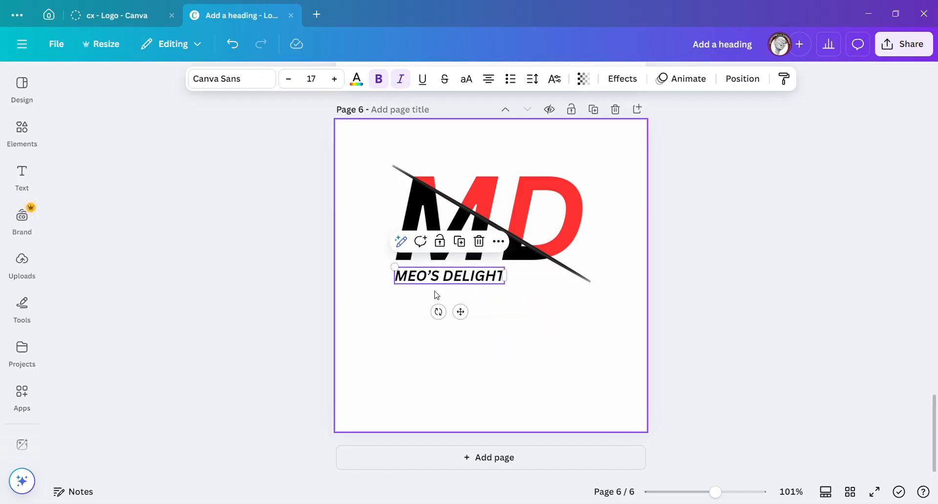
drag(400, 278, 420, 279)
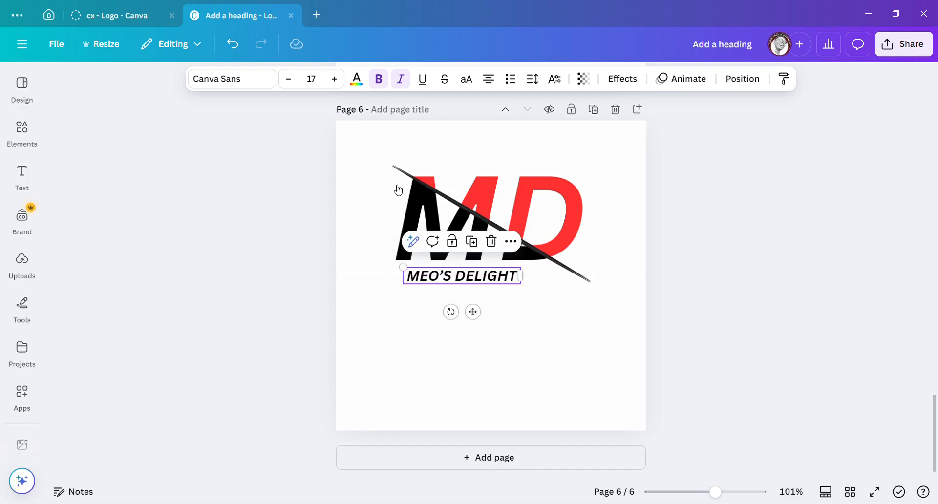
Step: Set the MEO'S DELIGHT text's font size to 18 so the name fits on one line
click(337, 83)
click(337, 83)
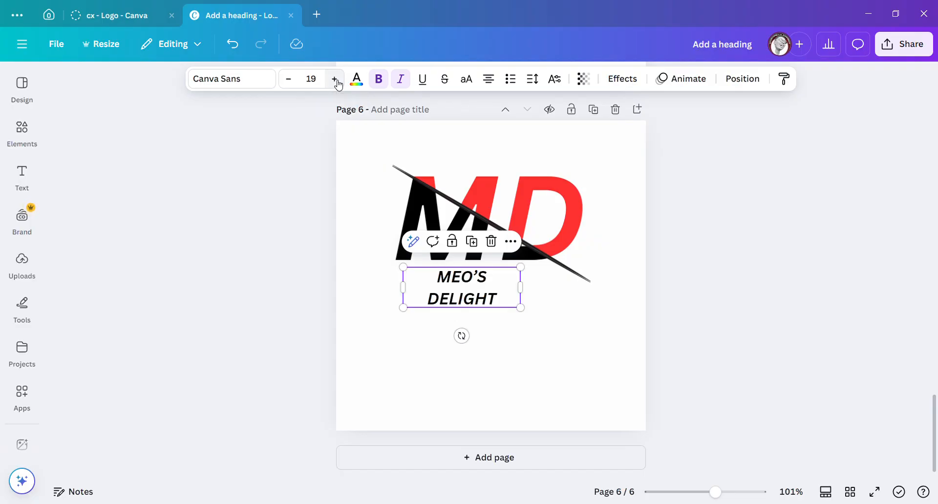
click(297, 88)
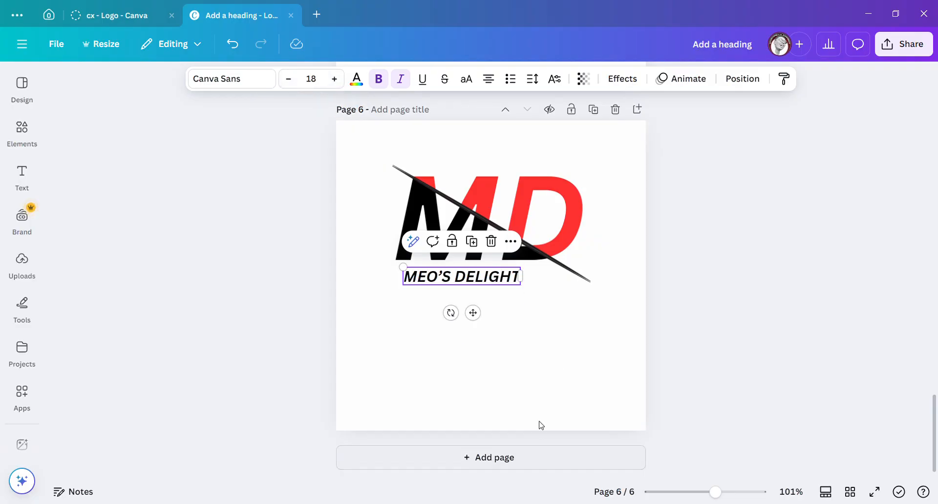
click(536, 396)
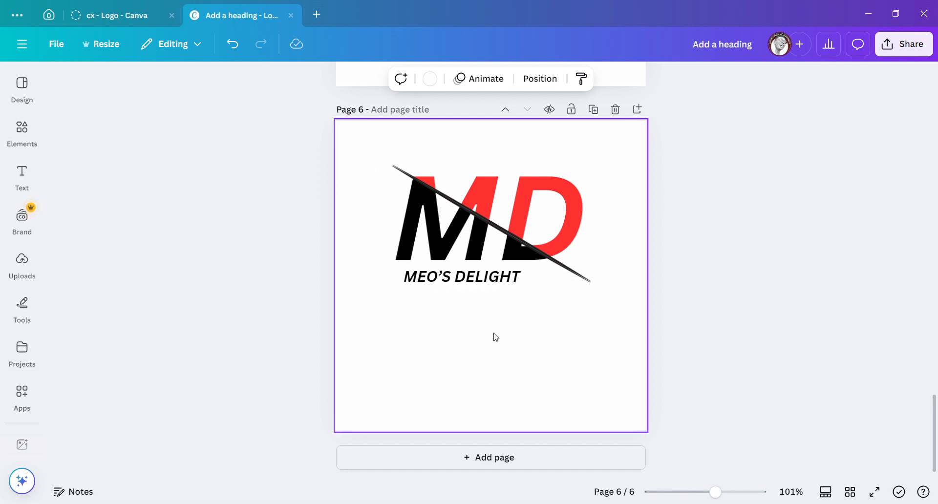
Step: Examine the name's styling and the teacup beside it in the finished MEO'S DELIGHT logo on page 3
scroll(484, 361, up, 15)
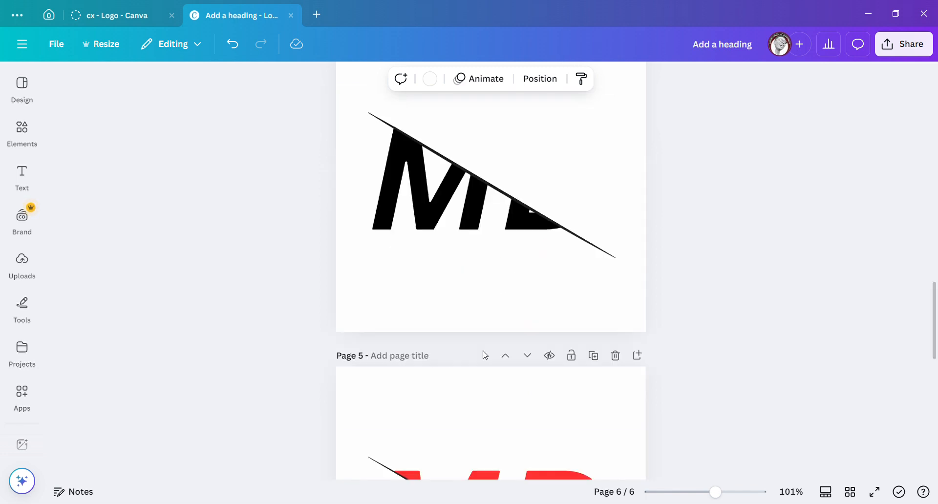
scroll(505, 247, up, 20)
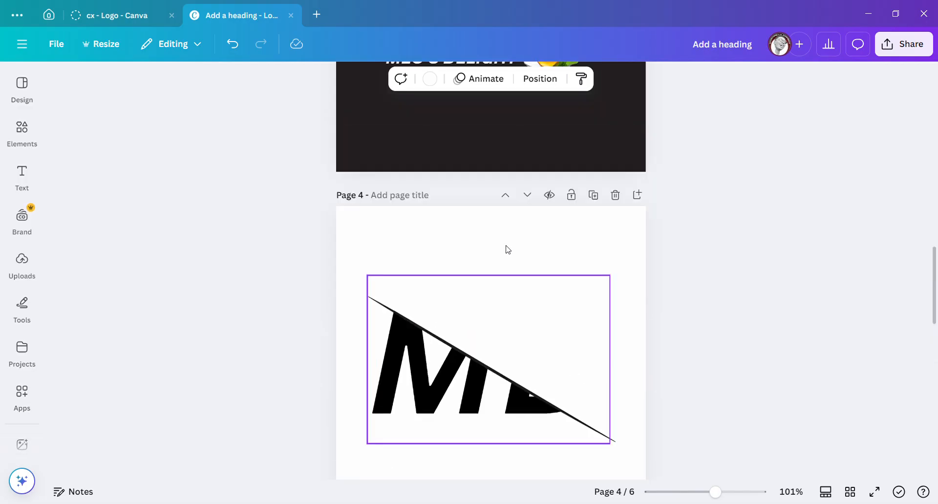
scroll(524, 306, down, 14)
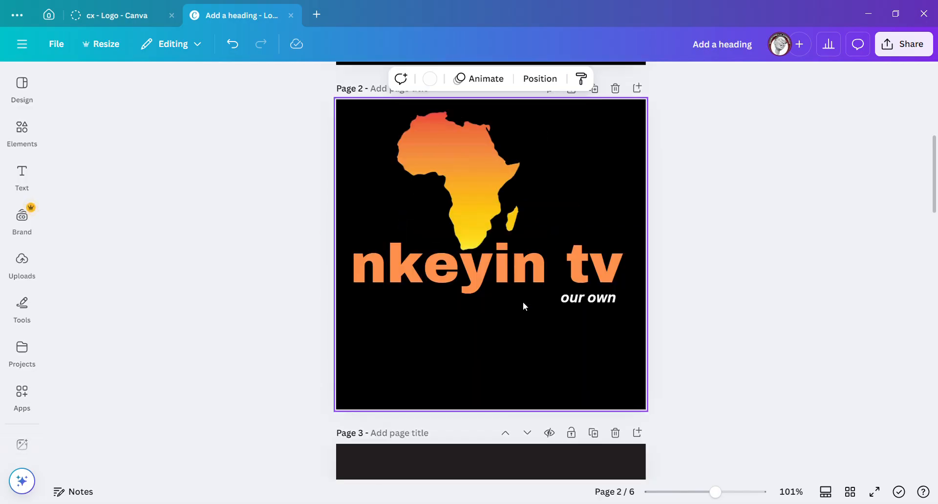
right_click(566, 272)
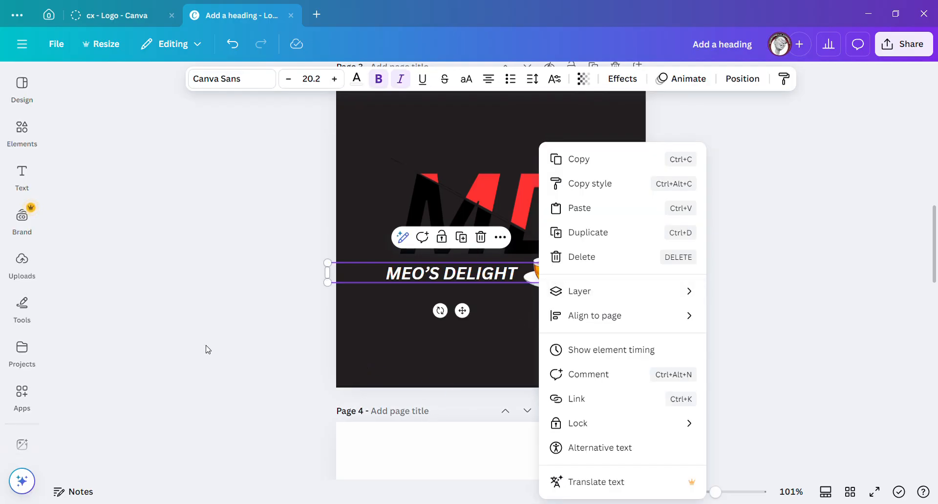
click(293, 317)
click(293, 320)
scroll(350, 315, down, 12)
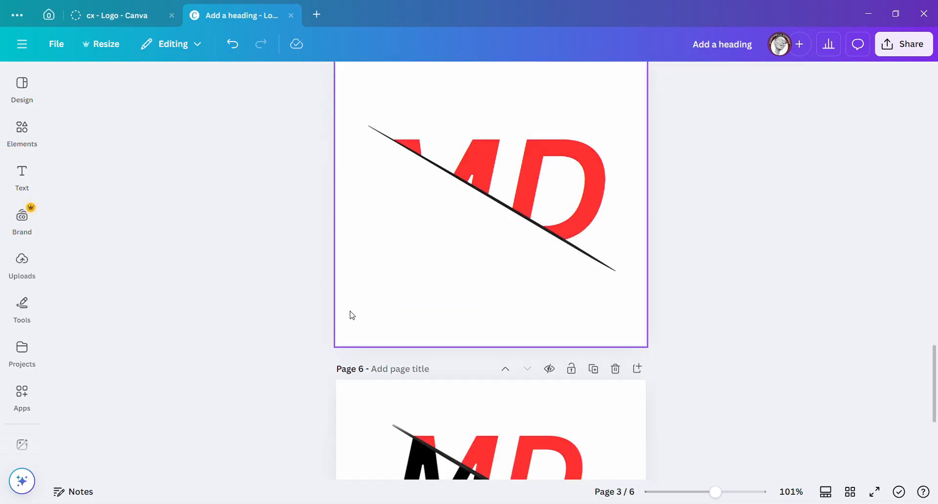
scroll(363, 318, down, 5)
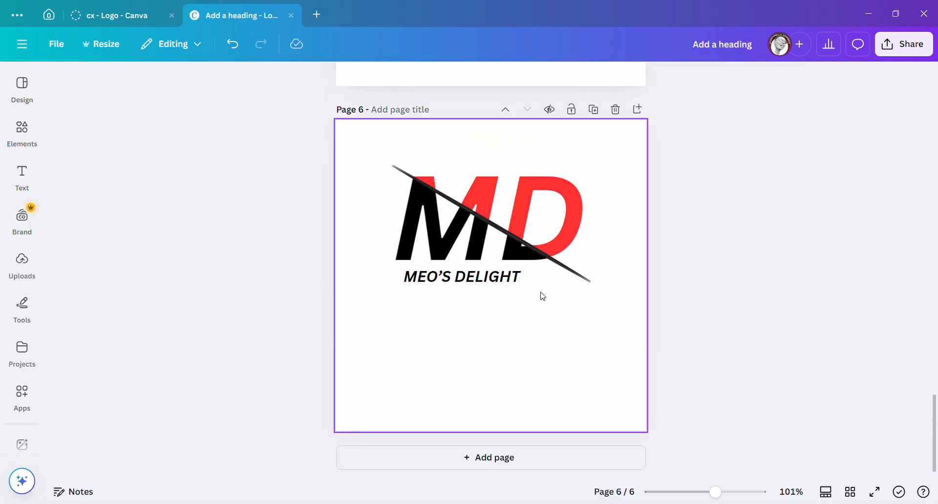
Step: Add the recently used teacup image to page 6 below the name and remove its background
click(145, 221)
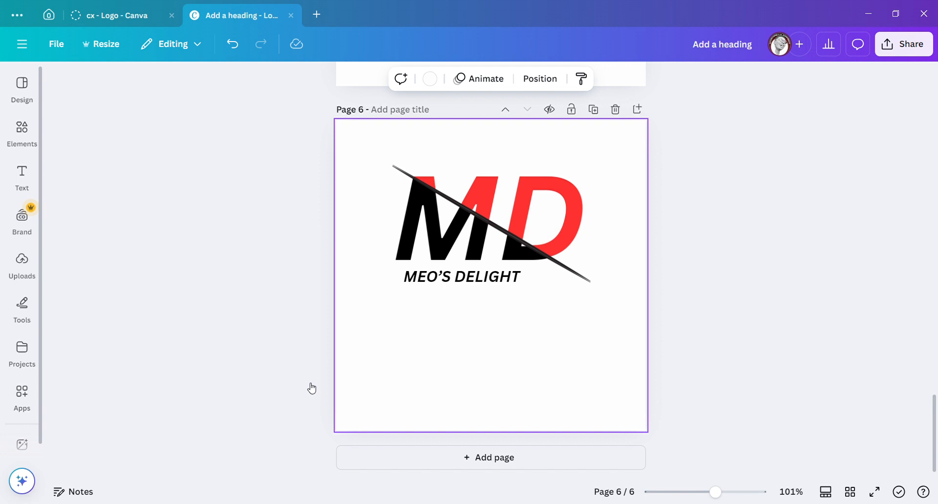
click(29, 137)
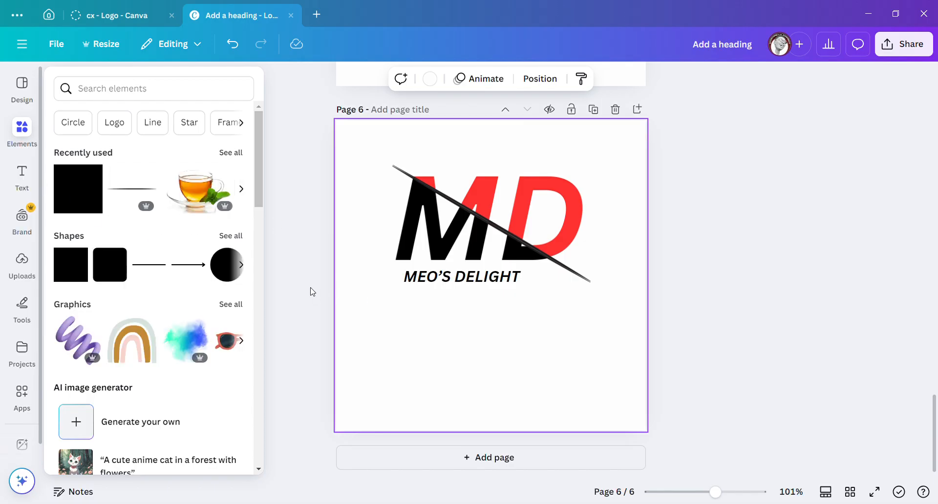
key(t)
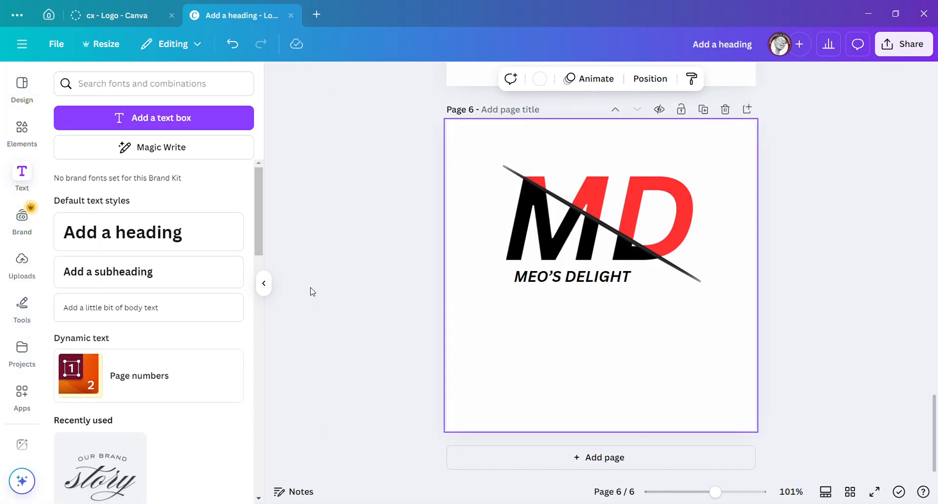
click(24, 137)
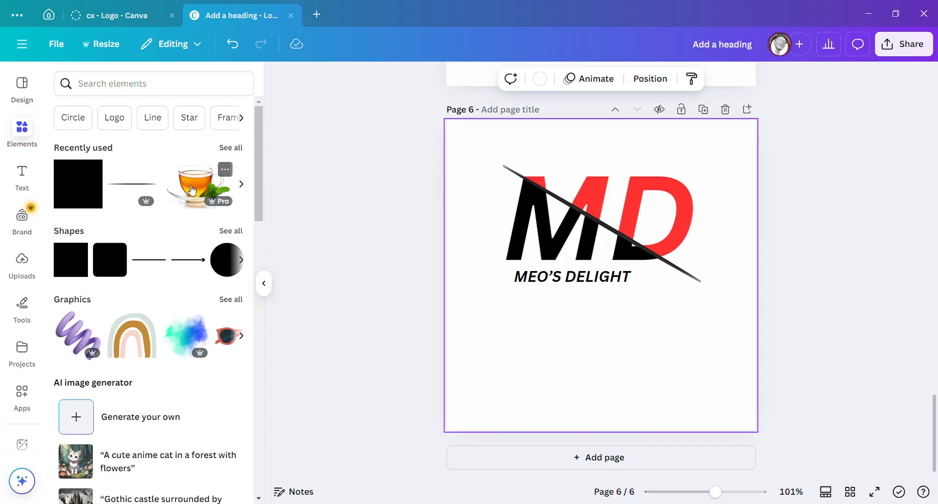
click(191, 189)
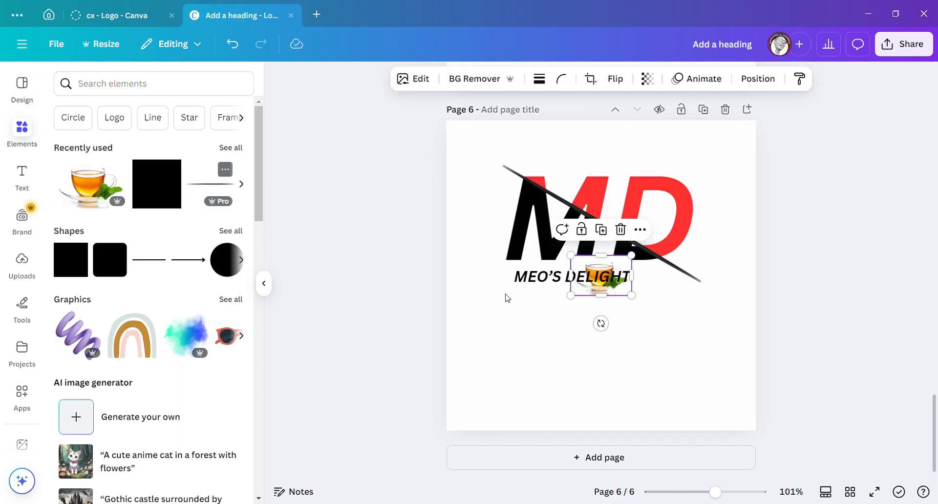
drag(581, 293, 614, 356)
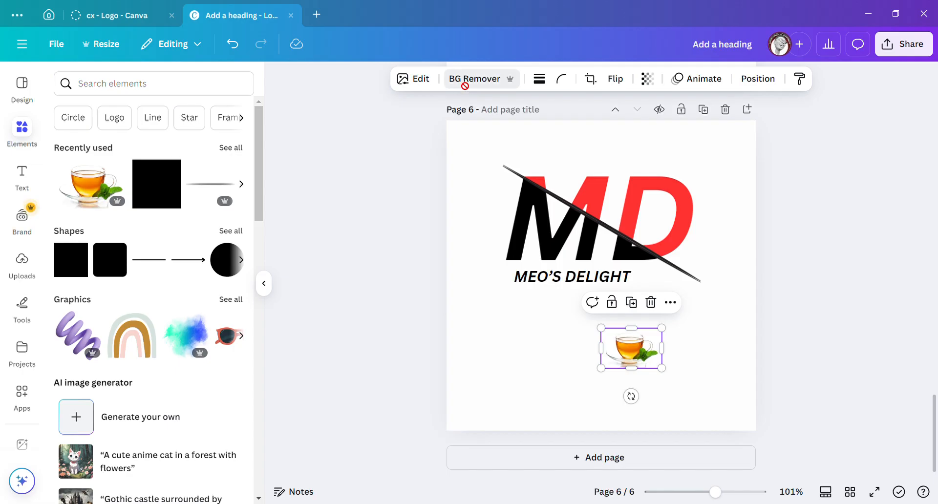
click(465, 85)
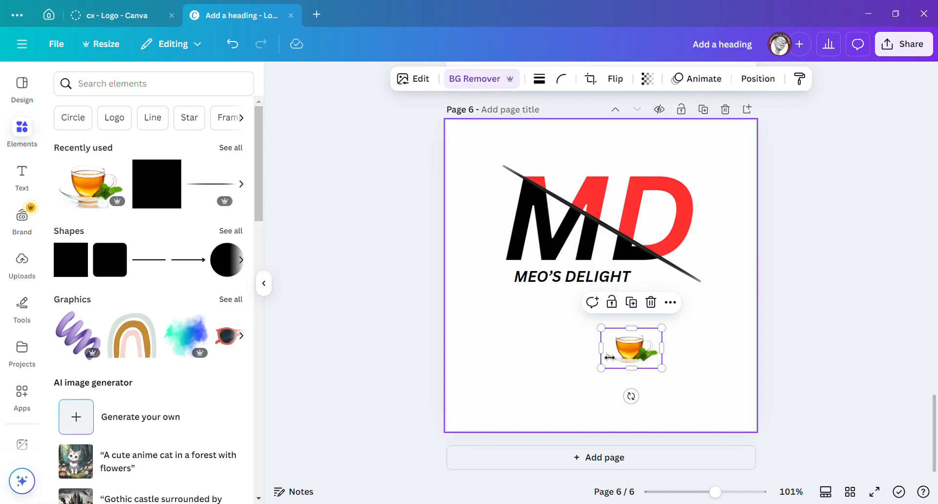
Step: Place the teacup at the right end of the MEO'S DELIGHT name and lower the name slightly to line up with it
drag(622, 362, 652, 299)
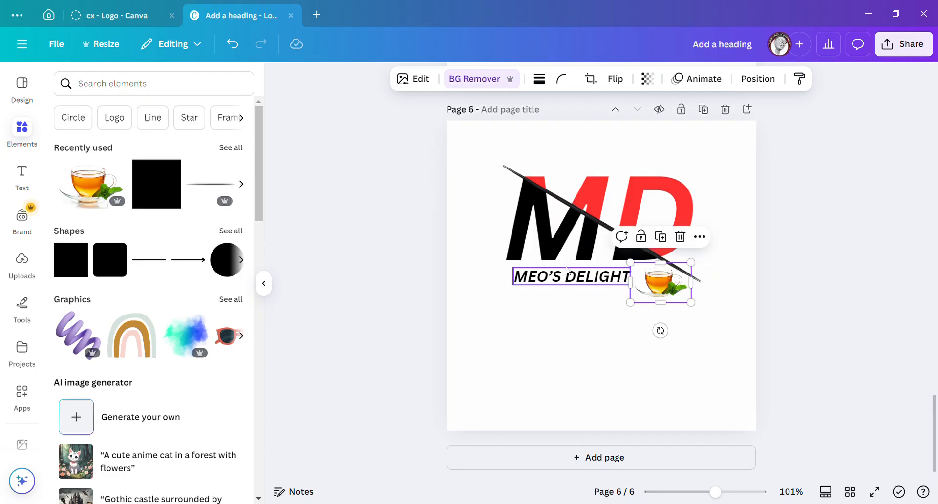
drag(574, 271, 573, 282)
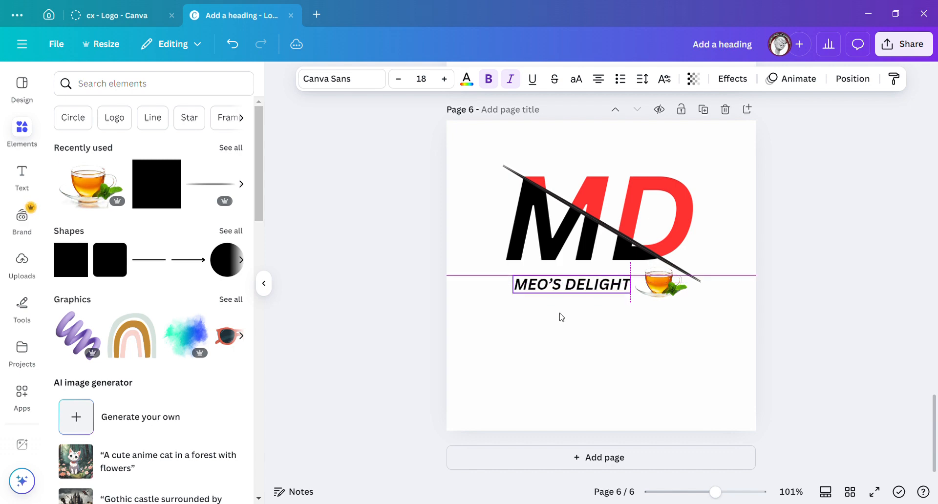
click(562, 317)
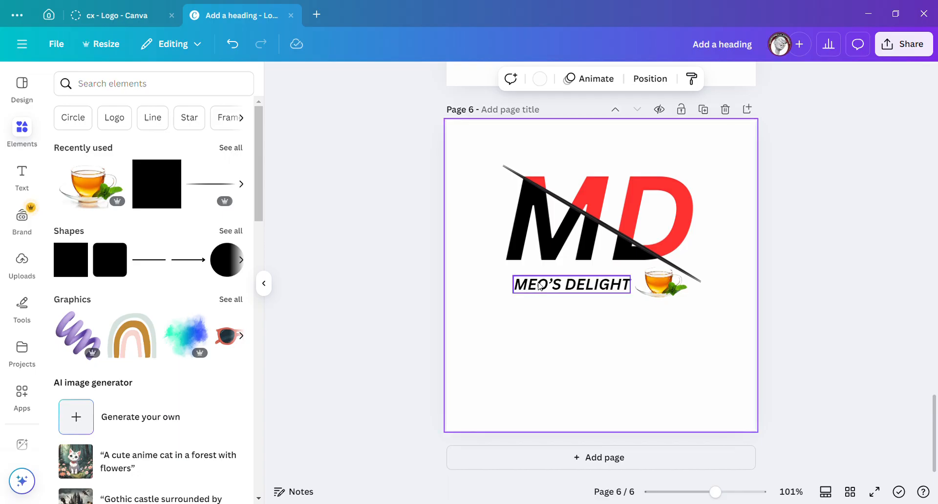
Step: Change the MEO'S DELIGHT text colour to white from the document colours
click(540, 286)
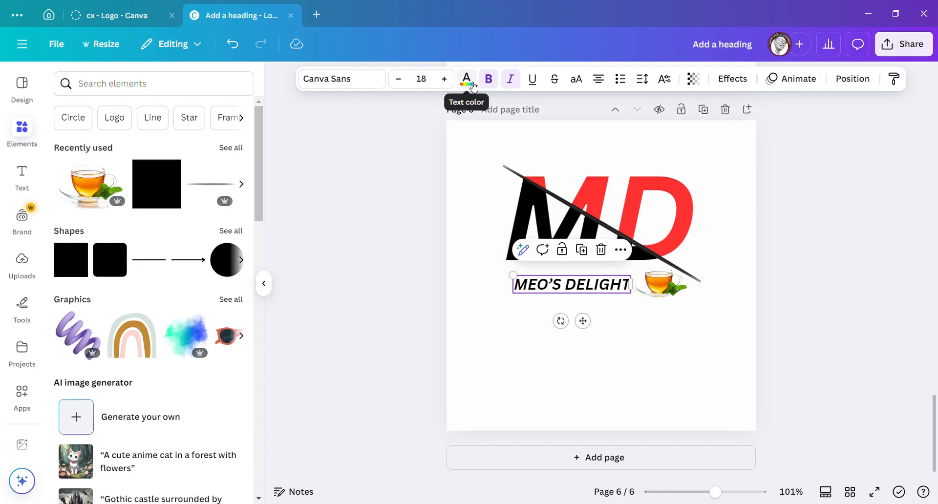
click(469, 83)
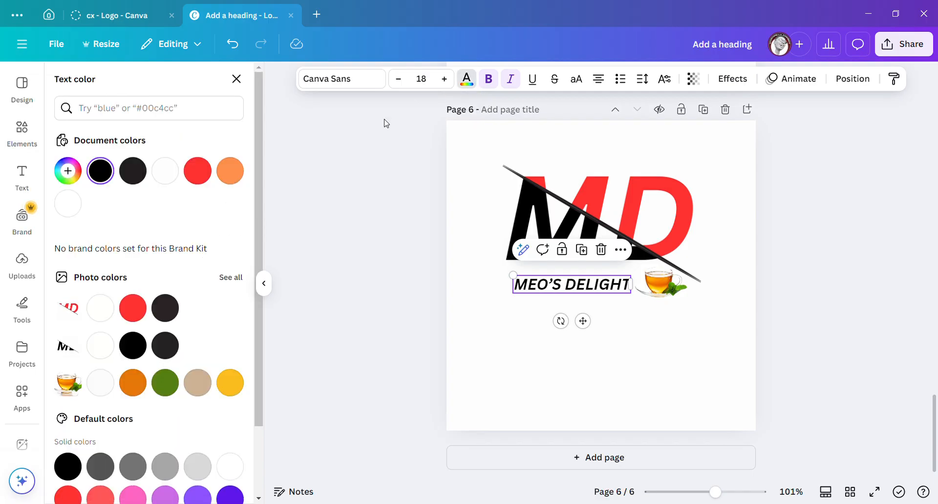
click(179, 171)
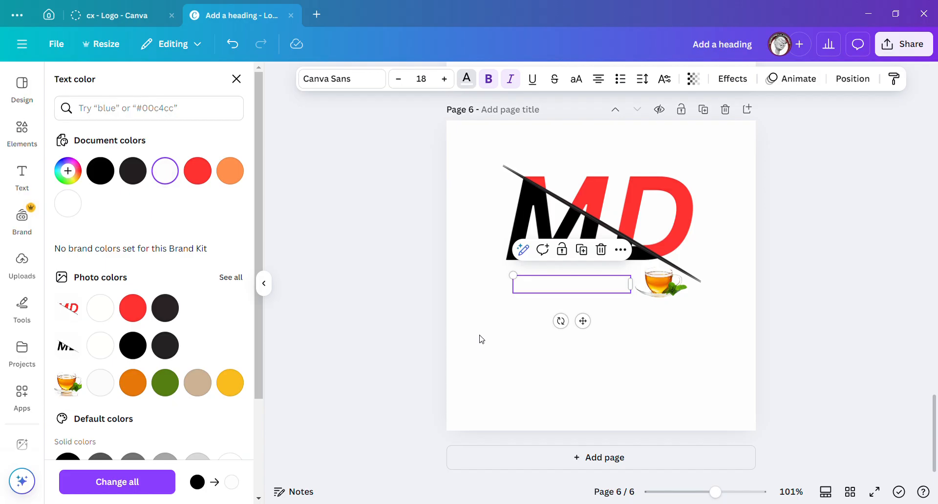
Step: Set the background colour of page 6 to black from the document colours
click(479, 148)
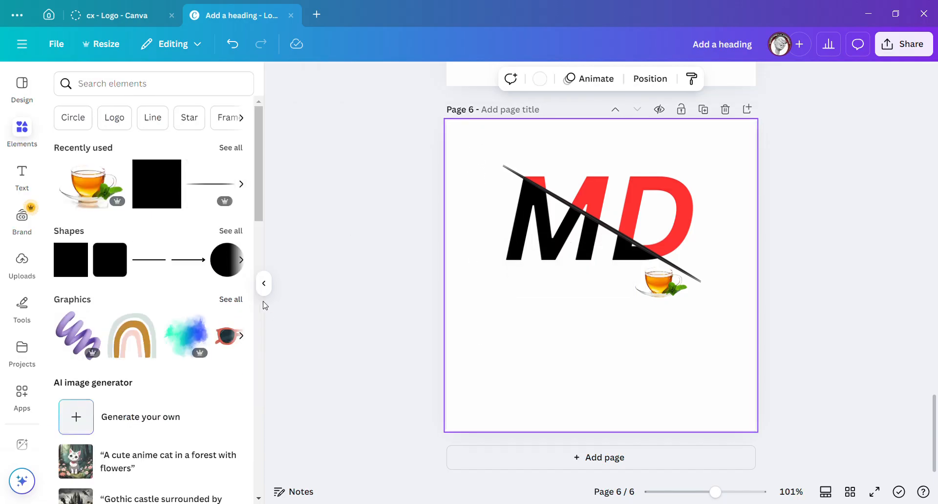
click(262, 285)
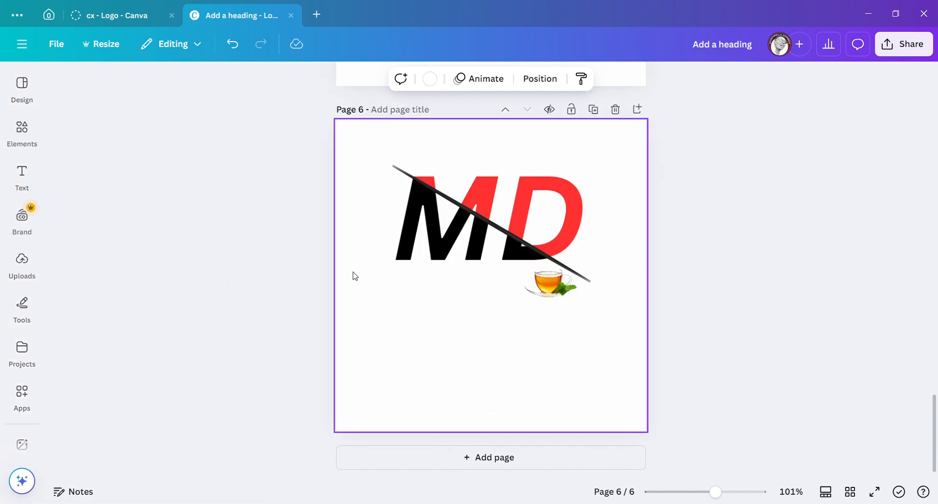
scroll(354, 276, up, 10)
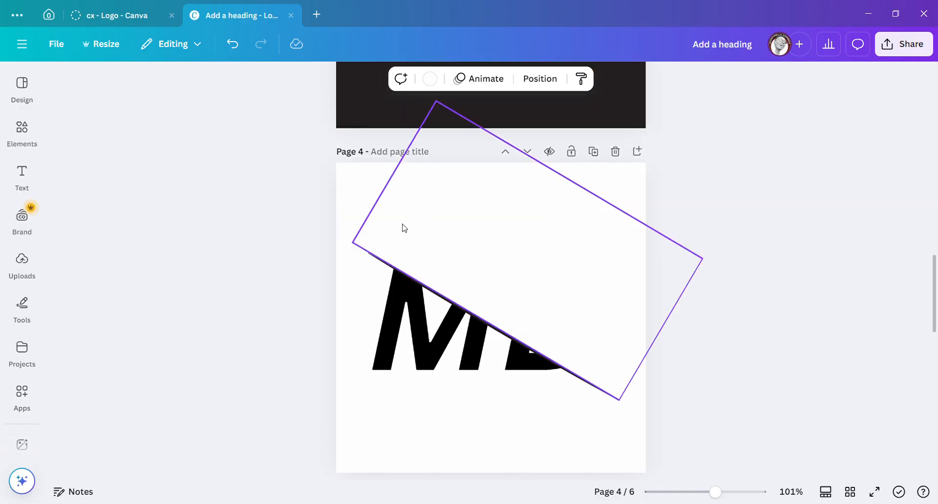
scroll(362, 406, down, 10)
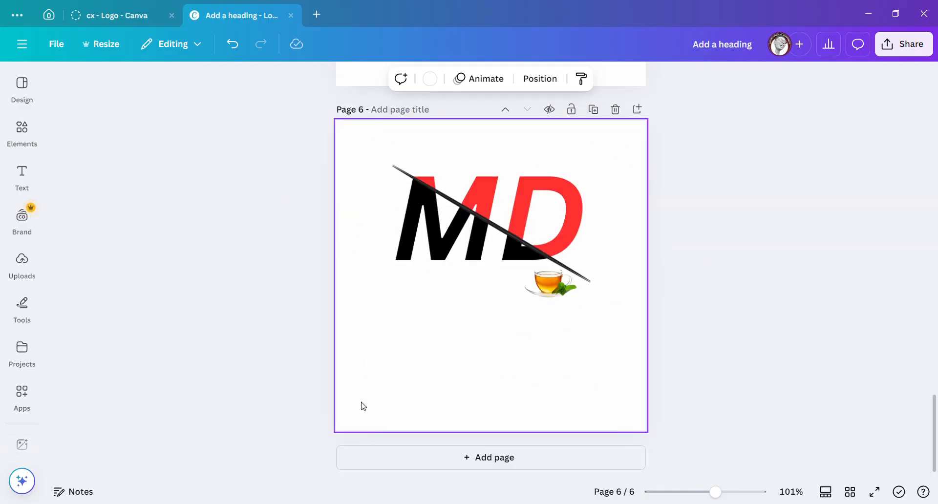
click(433, 84)
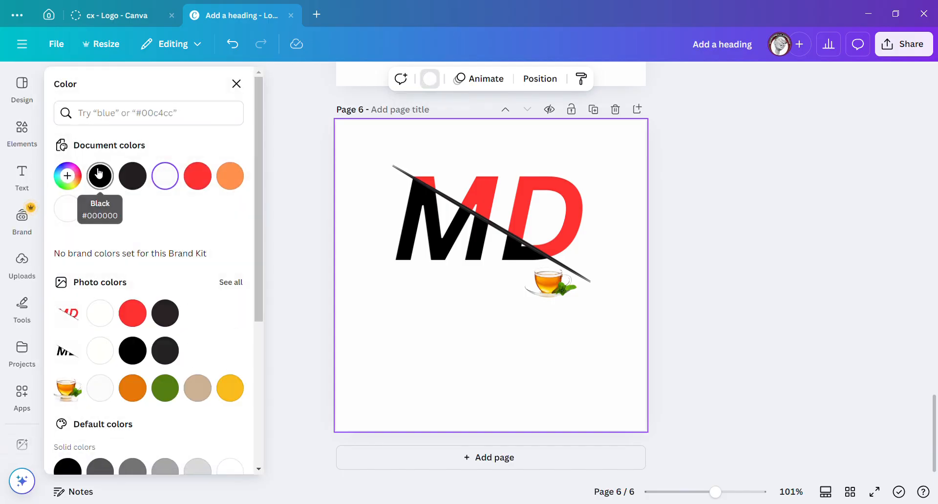
click(100, 174)
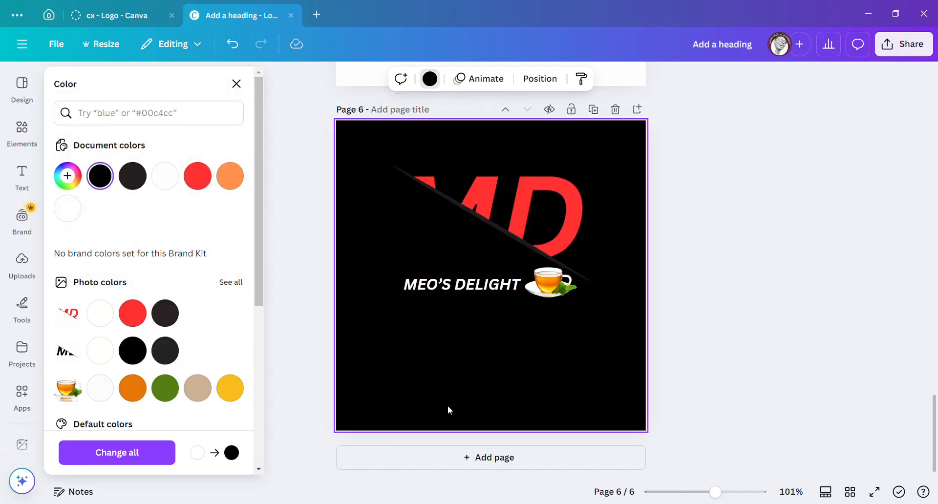
Step: Compare with the page 3 background and change the page 6 background to the dark charcoal document colour
scroll(449, 407, up, 20)
scroll(449, 406, down, 15)
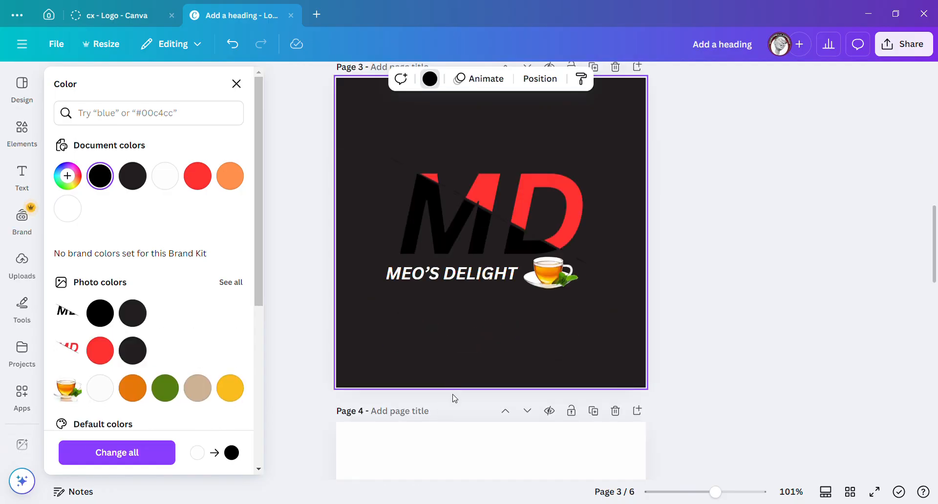
scroll(449, 386, down, 20)
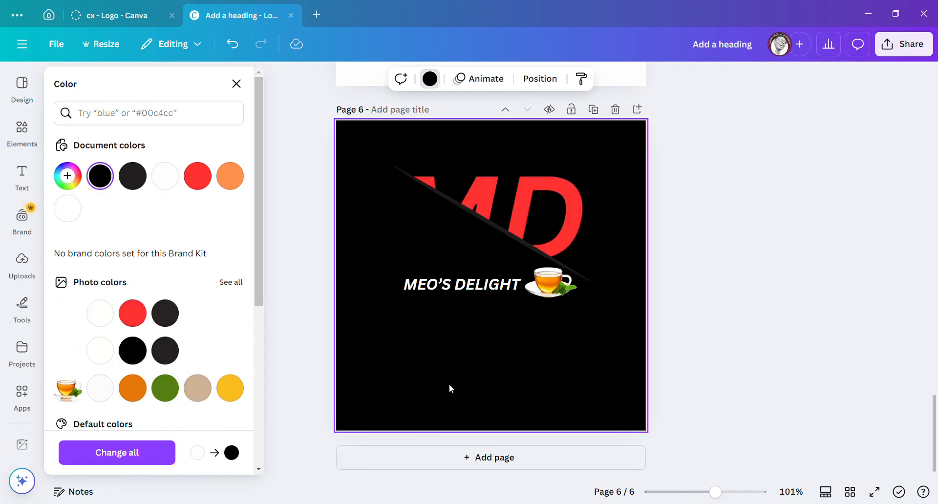
click(130, 183)
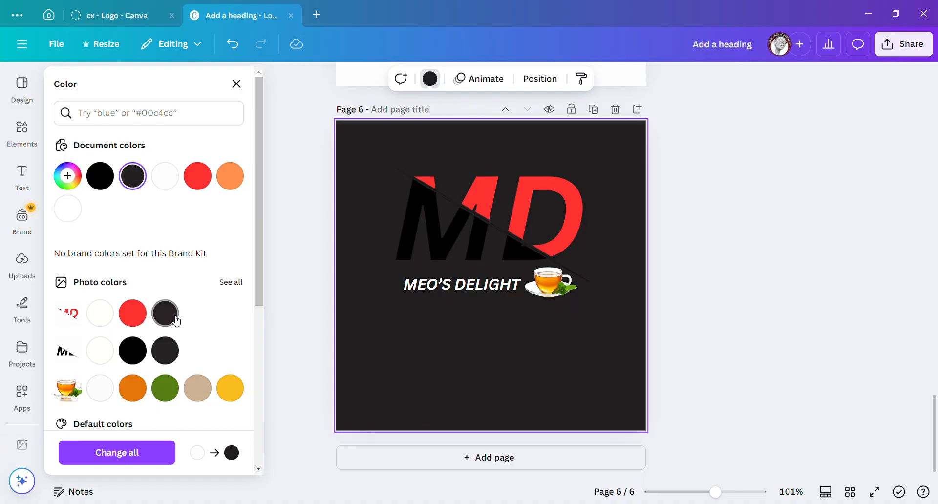
click(336, 379)
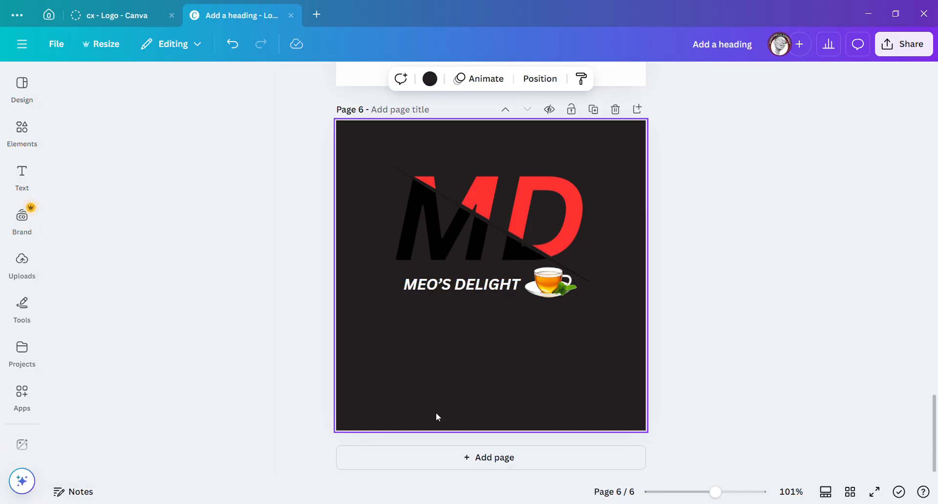
Step: Delete the two working pages 4 and 5 between the original logo and the recreated one
scroll(436, 413, up, 20)
scroll(436, 414, down, 12)
scroll(436, 413, up, 2)
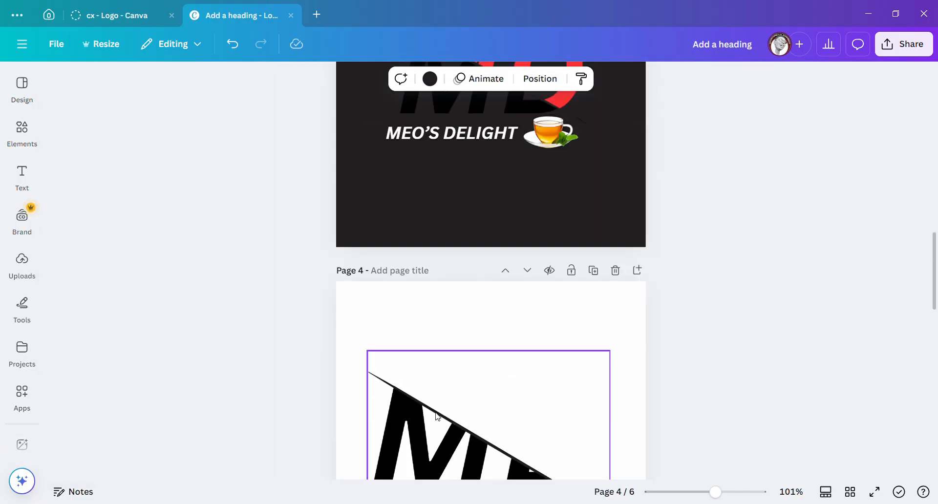
scroll(436, 416, up, 10)
scroll(436, 415, down, 8)
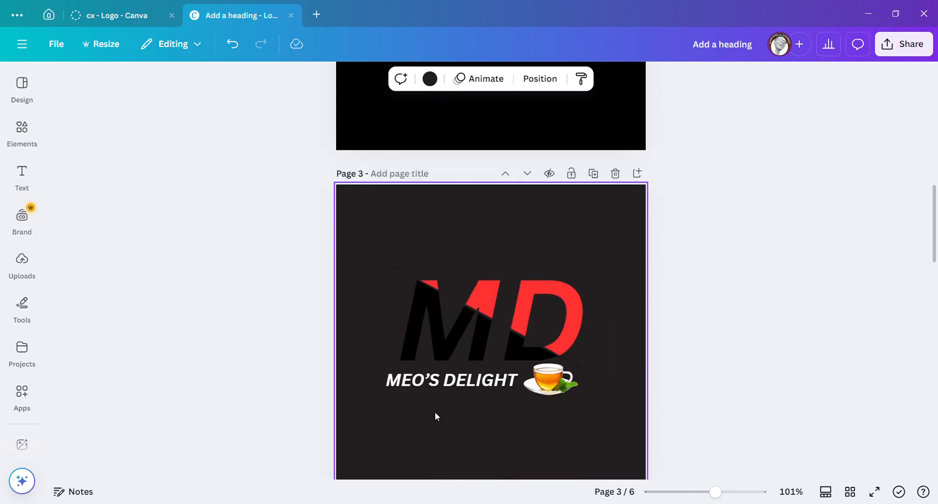
scroll(435, 392, up, 7)
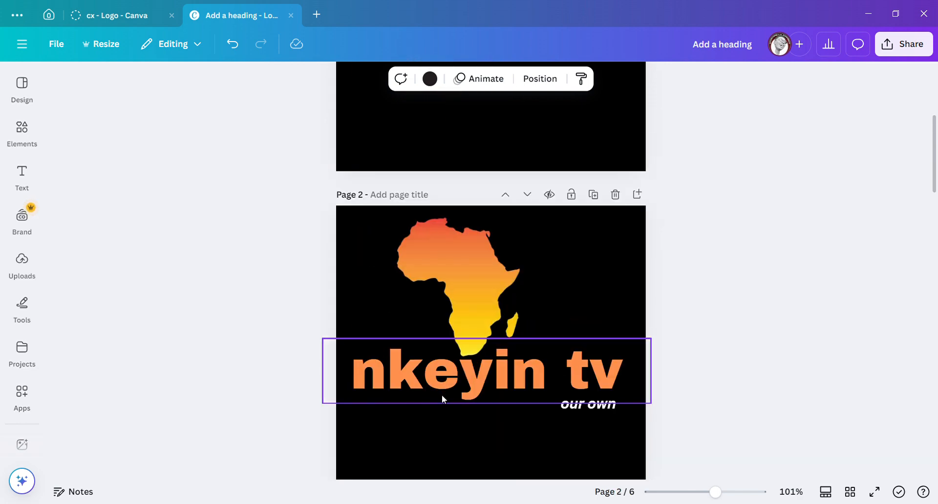
scroll(441, 396, down, 14)
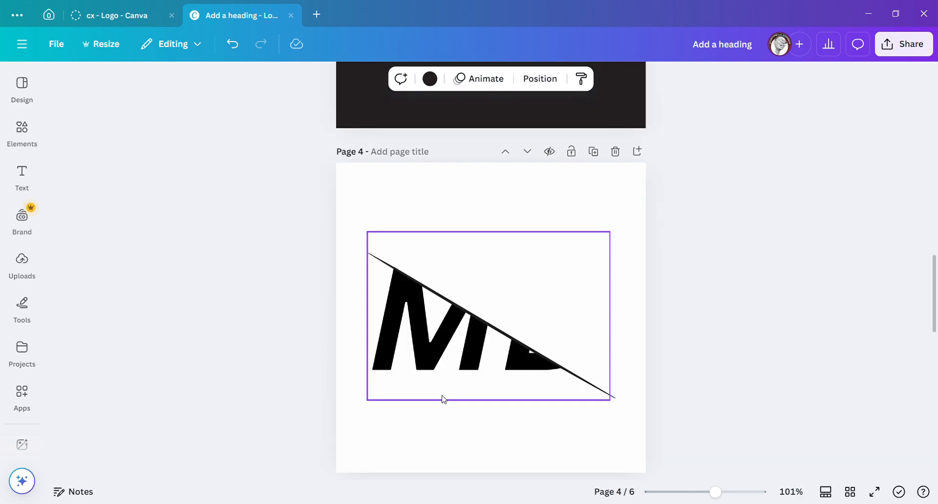
click(615, 152)
click(615, 153)
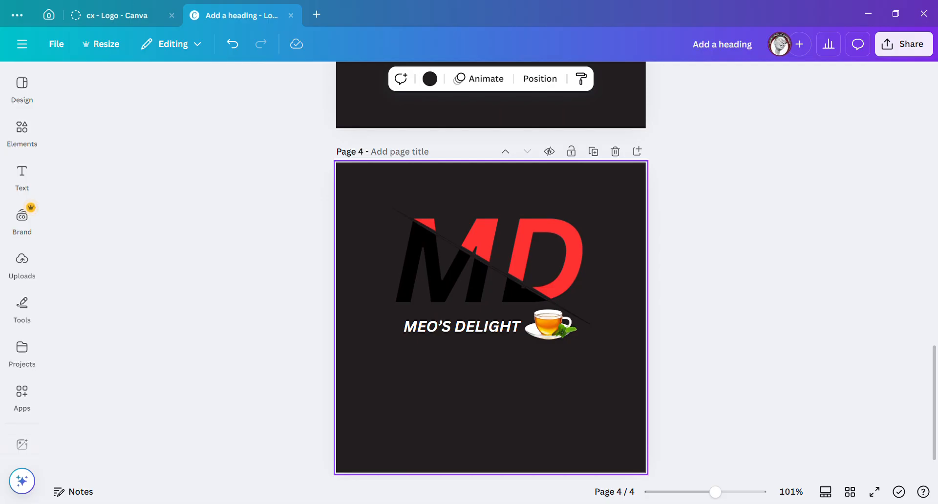
Step: Compare the recreated MEO'S DELIGHT logo on page 4 with the original version on page 3
scroll(579, 188, up, 3)
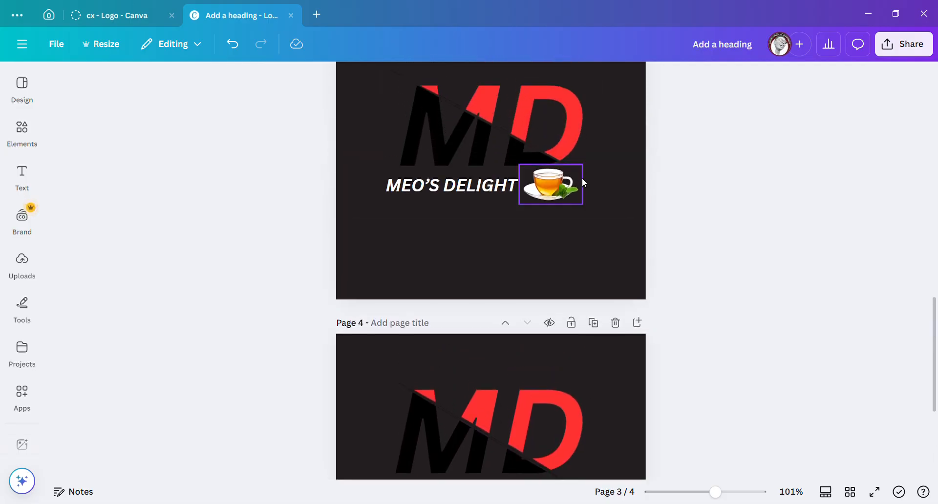
scroll(599, 188, down, 2)
scroll(599, 189, up, 2)
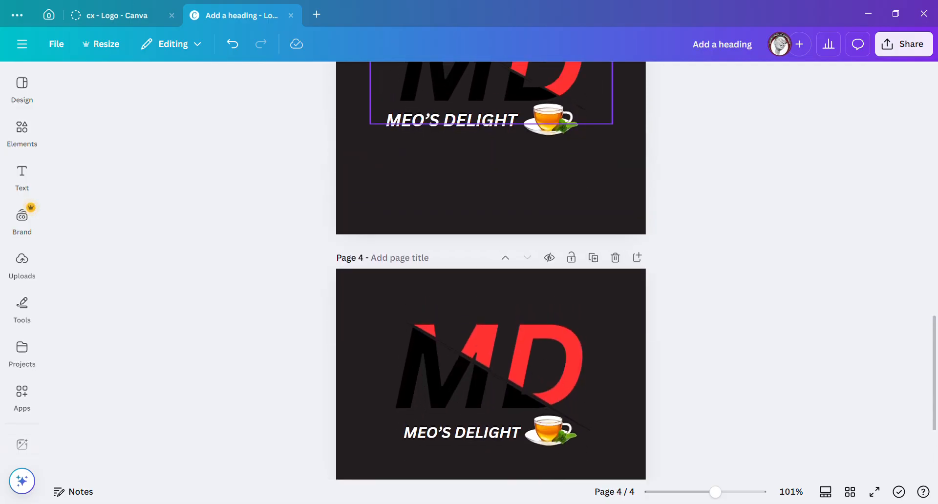
scroll(599, 189, down, 2)
scroll(600, 189, up, 3)
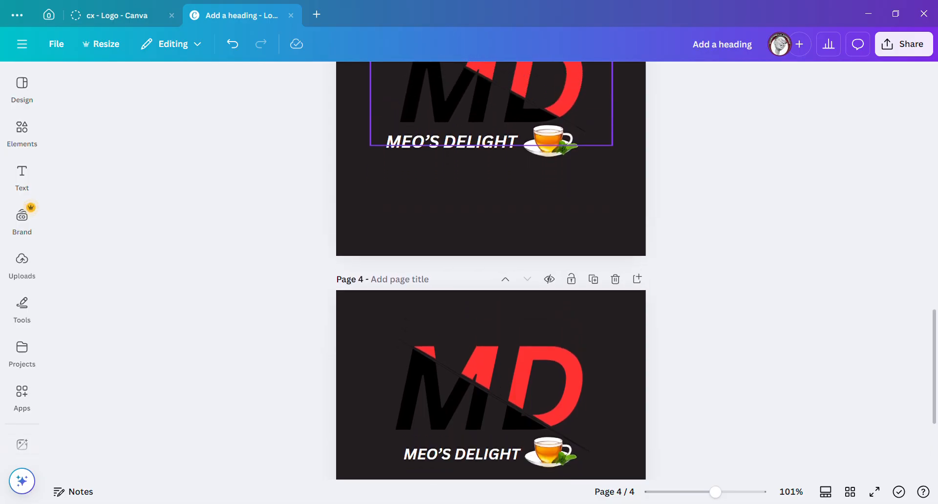
scroll(599, 188, down, 3)
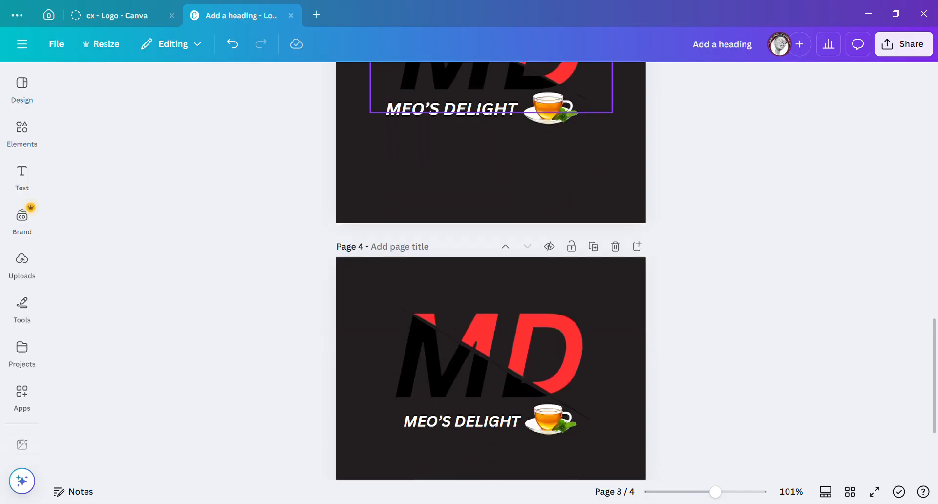
scroll(599, 188, up, 3)
scroll(599, 188, down, 2)
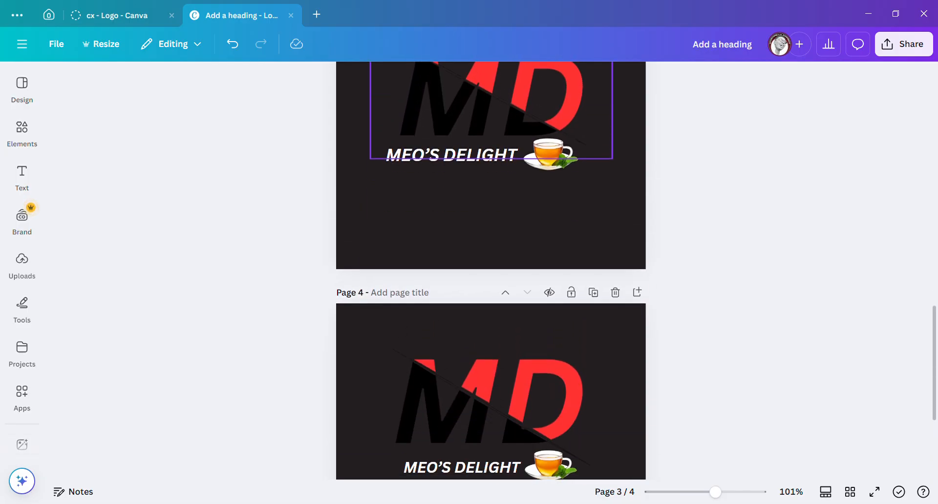
scroll(599, 189, up, 2)
scroll(600, 188, down, 3)
scroll(599, 189, up, 2)
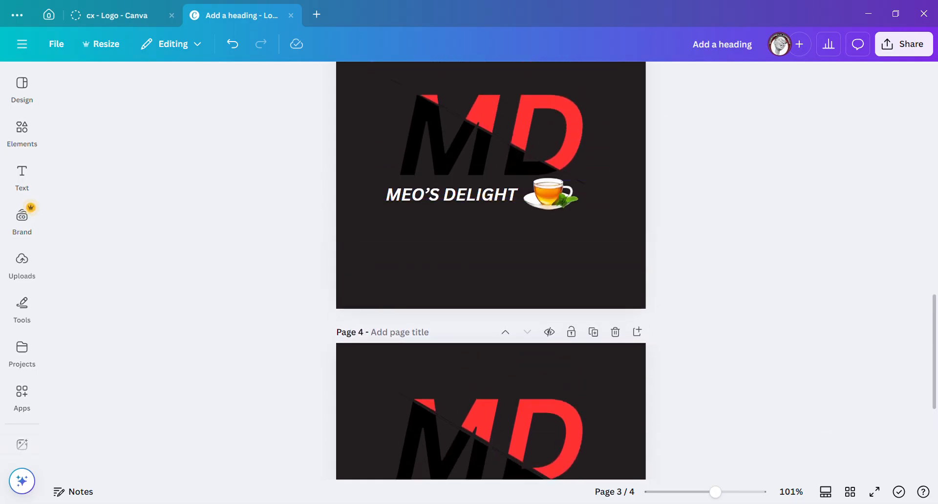
scroll(491, 271, down, 2)
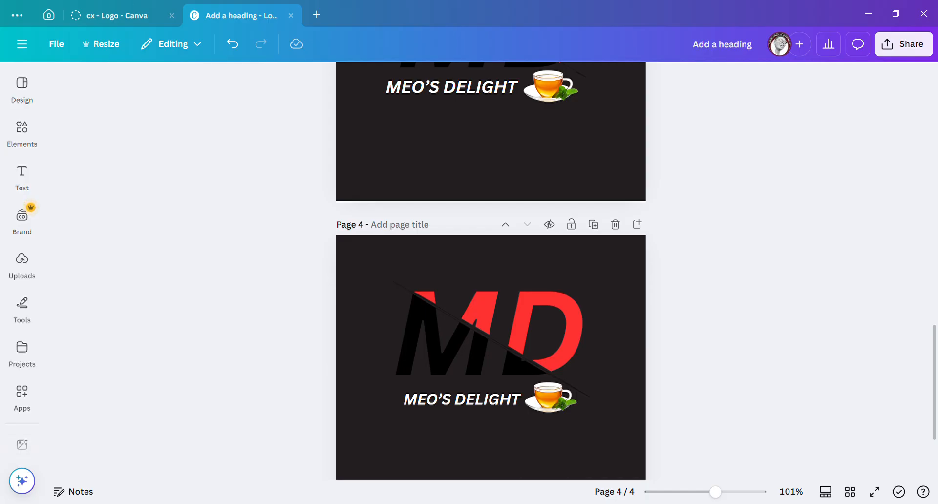
scroll(491, 268, up, 3)
scroll(491, 269, down, 1)
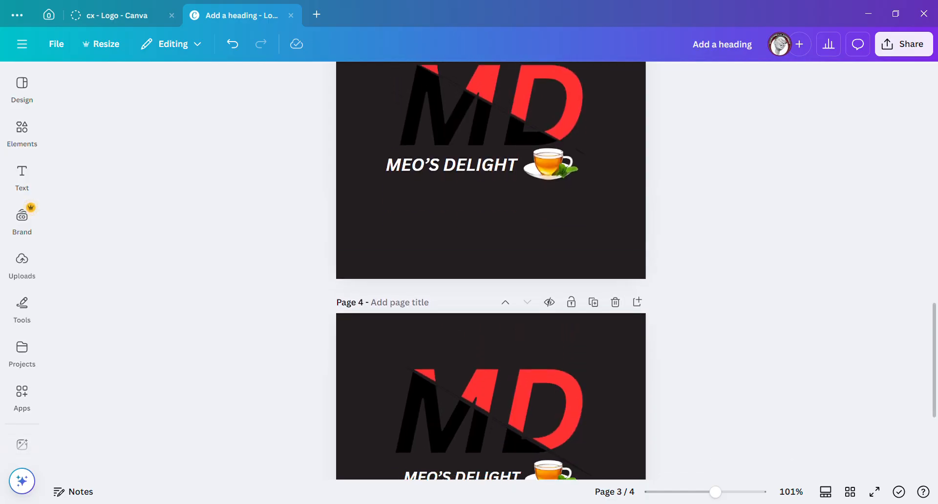
scroll(491, 269, up, 1)
scroll(491, 269, down, 1)
scroll(491, 269, up, 1)
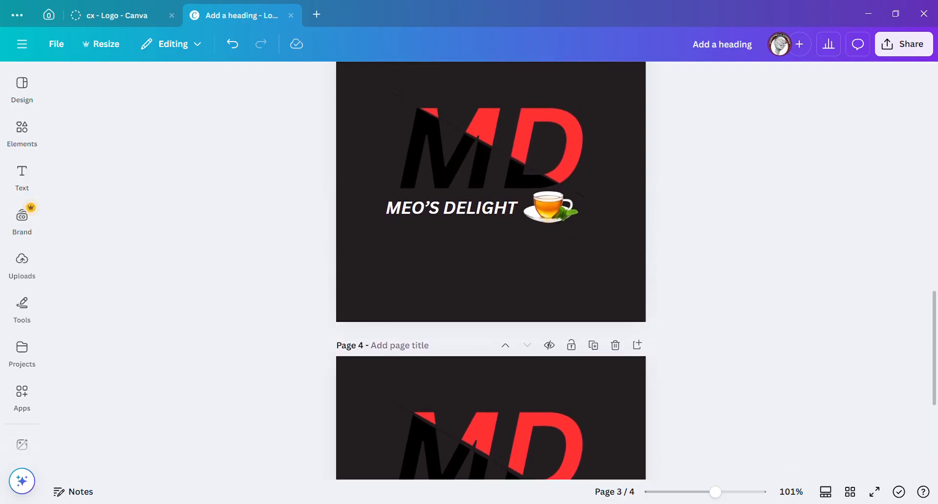
scroll(491, 269, down, 1)
scroll(491, 269, up, 1)
scroll(491, 269, down, 3)
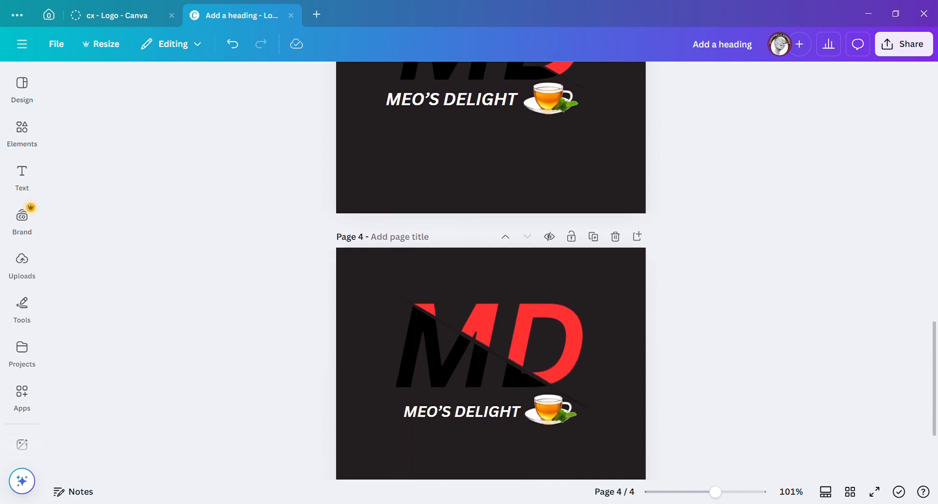
scroll(491, 268, up, 3)
scroll(492, 269, down, 1)
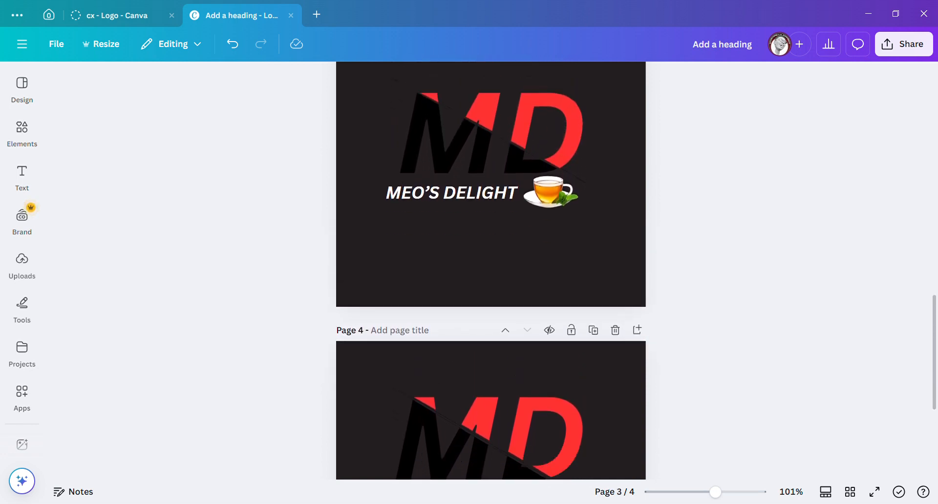
scroll(491, 269, up, 1)
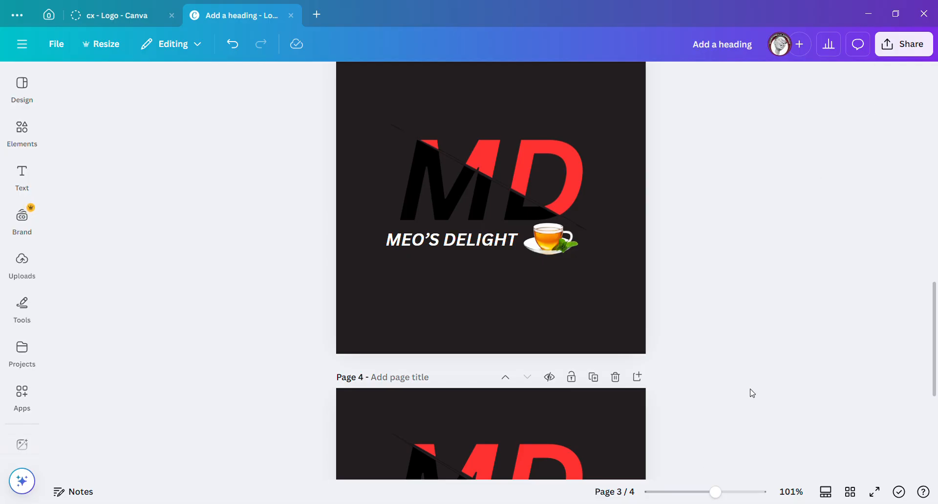
scroll(569, 318, down, 5)
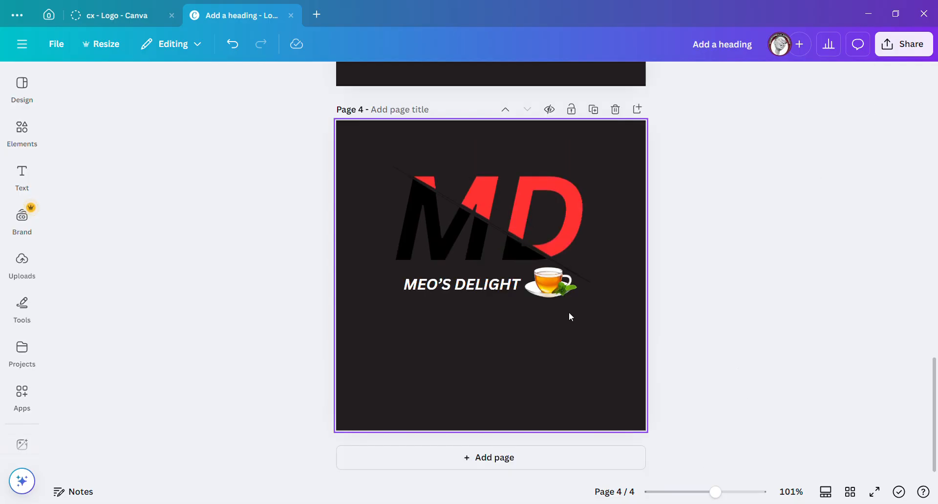
Step: Open the download settings for the design and choose JPG as the file type
click(898, 45)
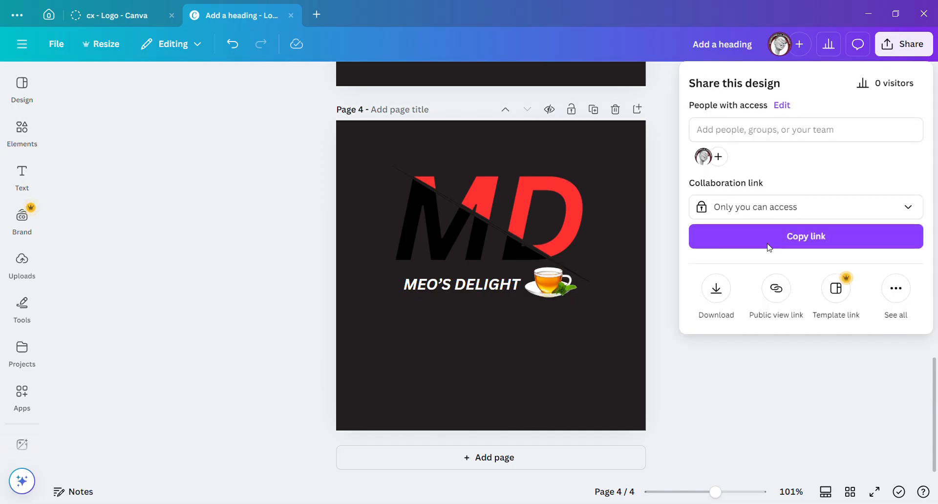
click(716, 299)
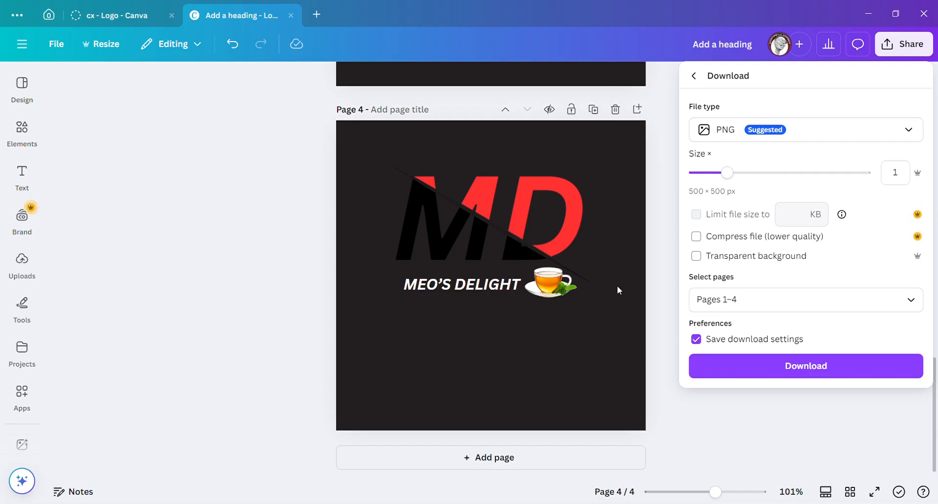
click(738, 139)
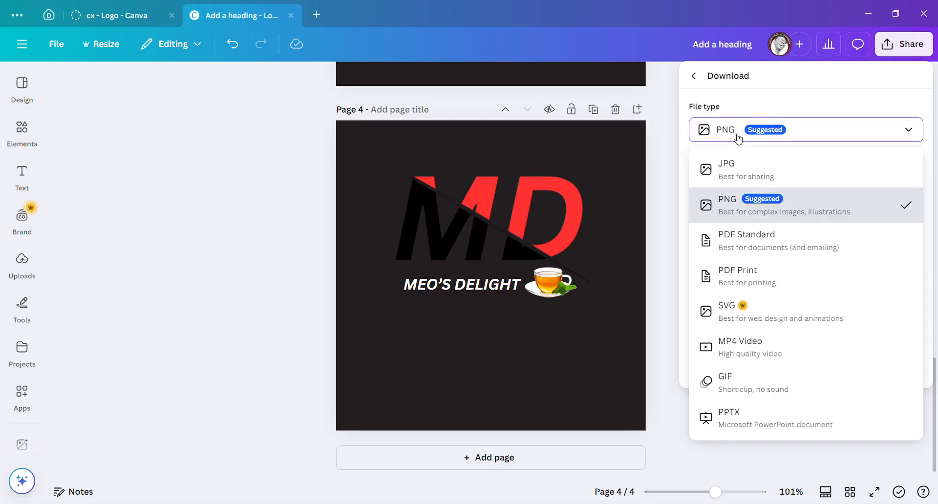
click(735, 176)
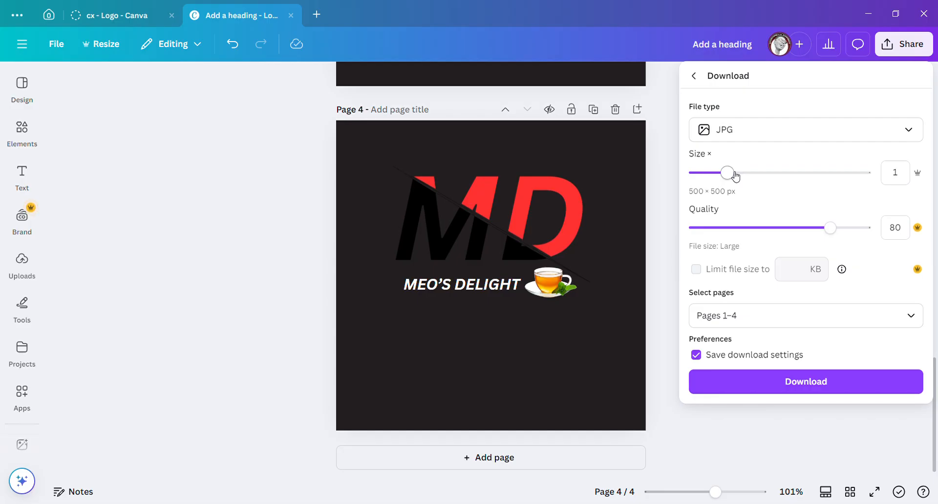
Step: Limit the download to page 4 only and download the logo
click(741, 326)
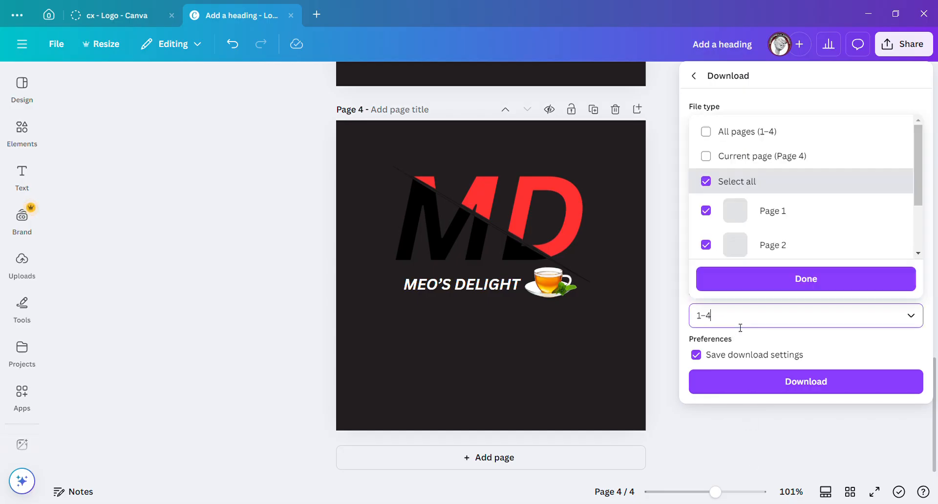
scroll(719, 258, down, 3)
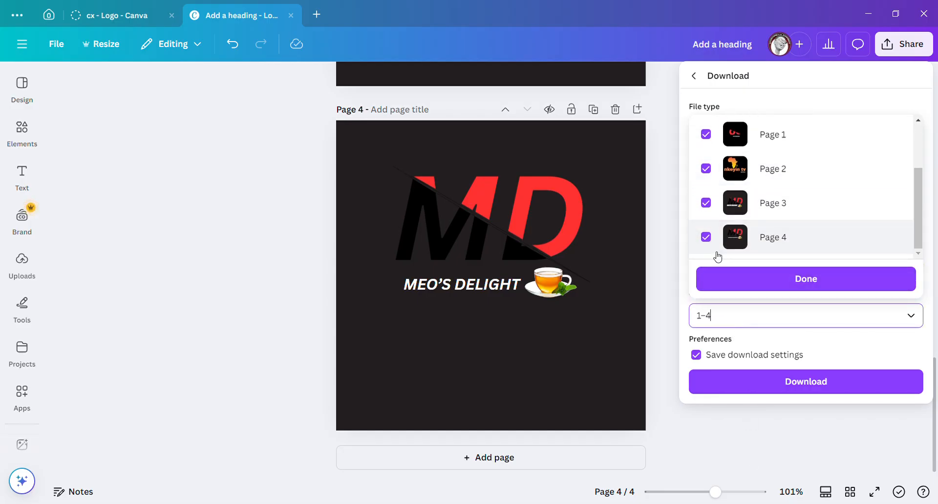
click(706, 237)
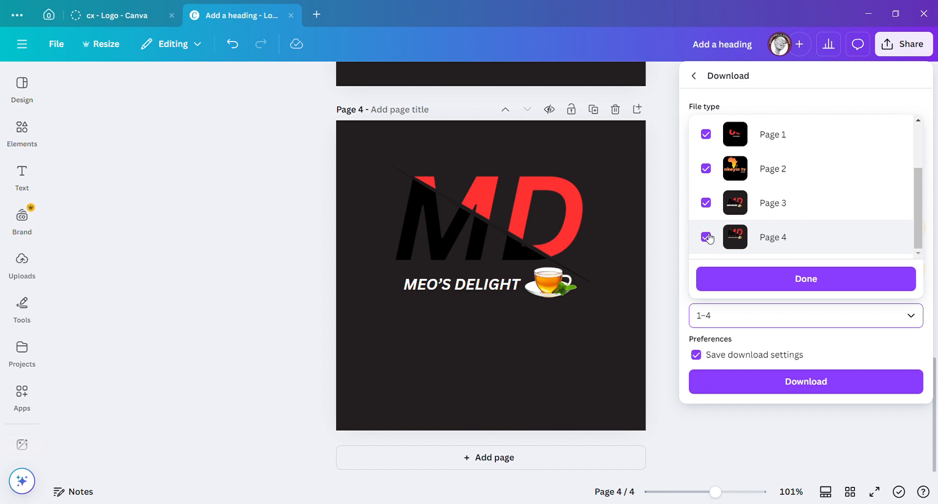
click(706, 203)
click(706, 169)
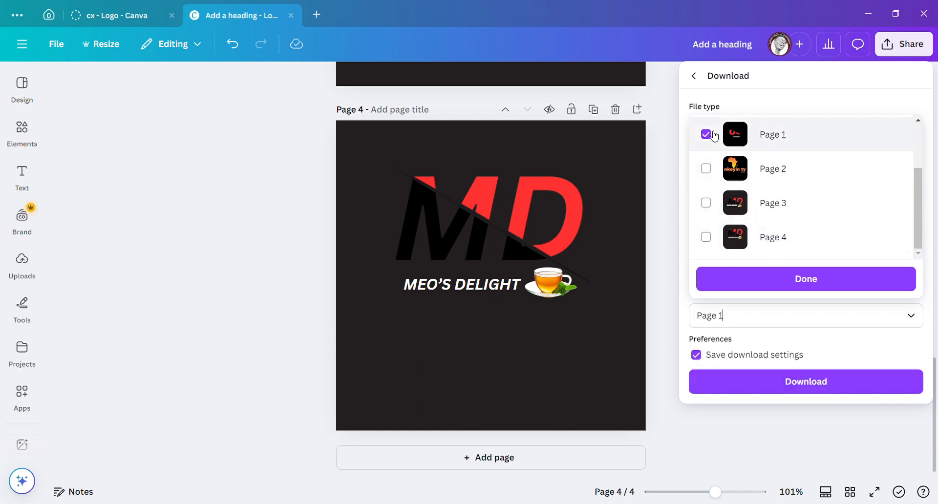
click(709, 135)
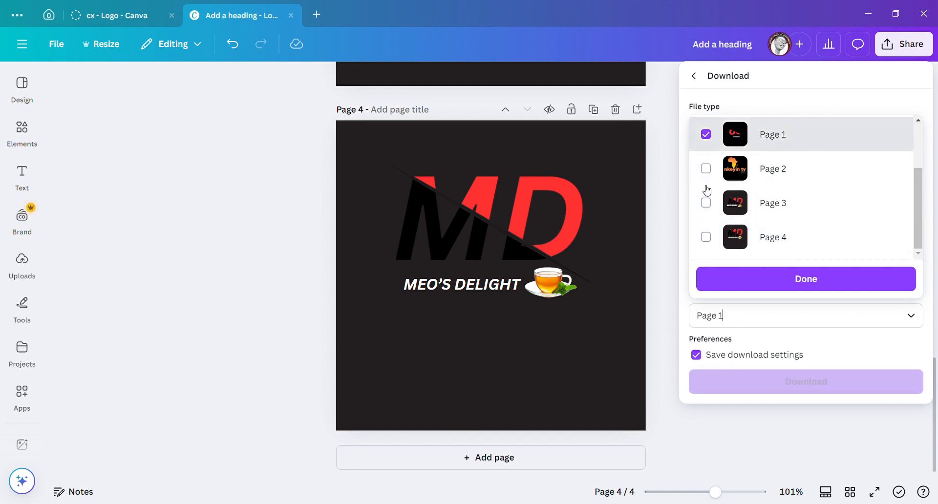
click(706, 238)
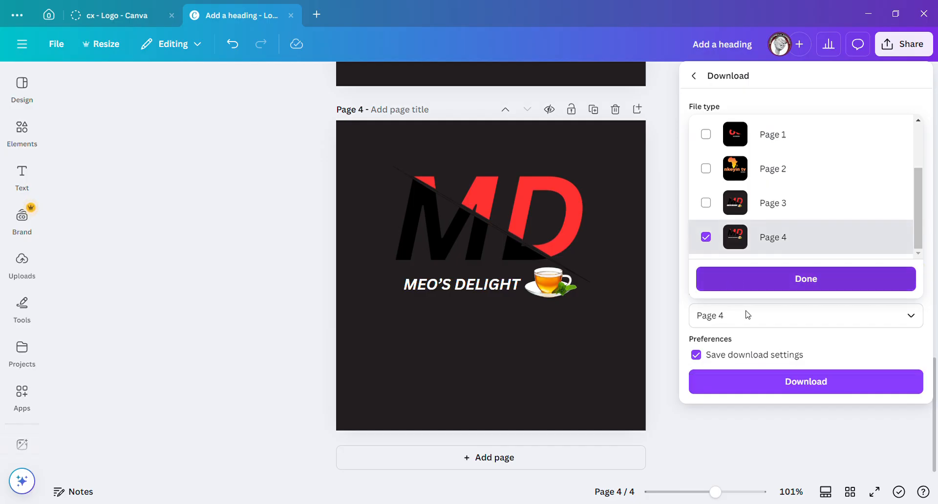
click(758, 385)
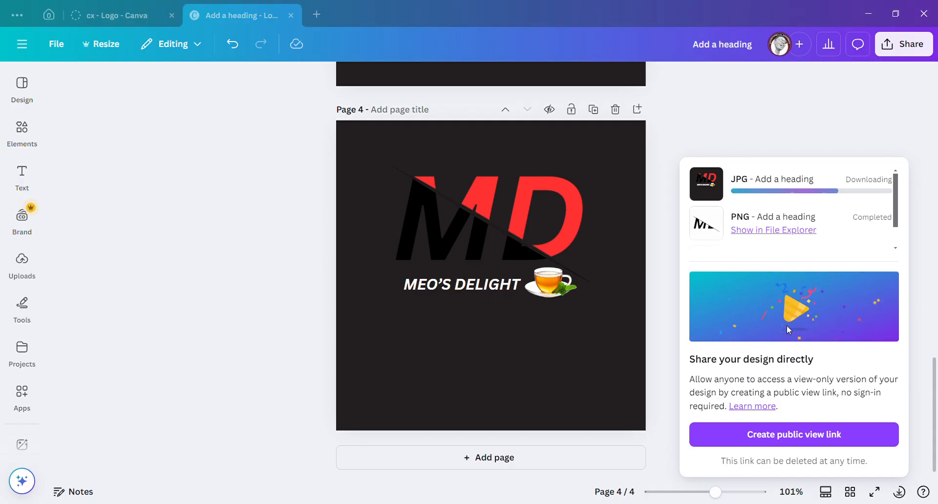
click(378, 289)
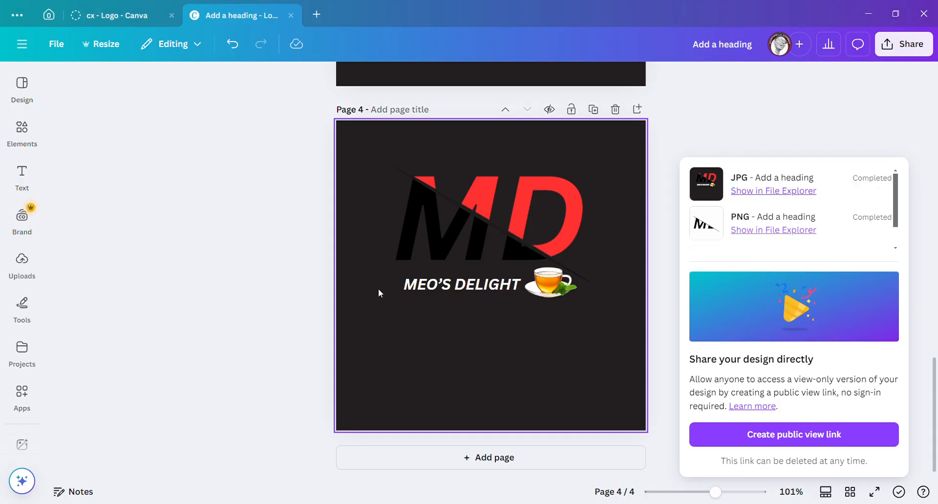